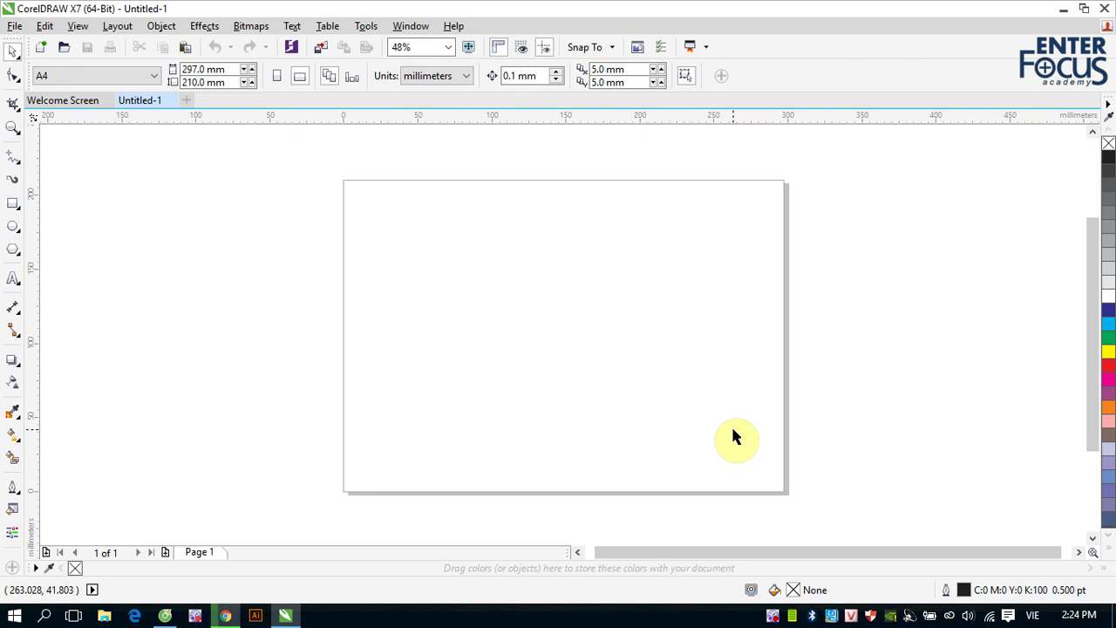
Step: Draw a red rectangle about 77 × 66 mm and a yellow rectangle about 98 × 73 mm partly overlapping it
{"action": "left_click", "coordinate": [12, 203]}
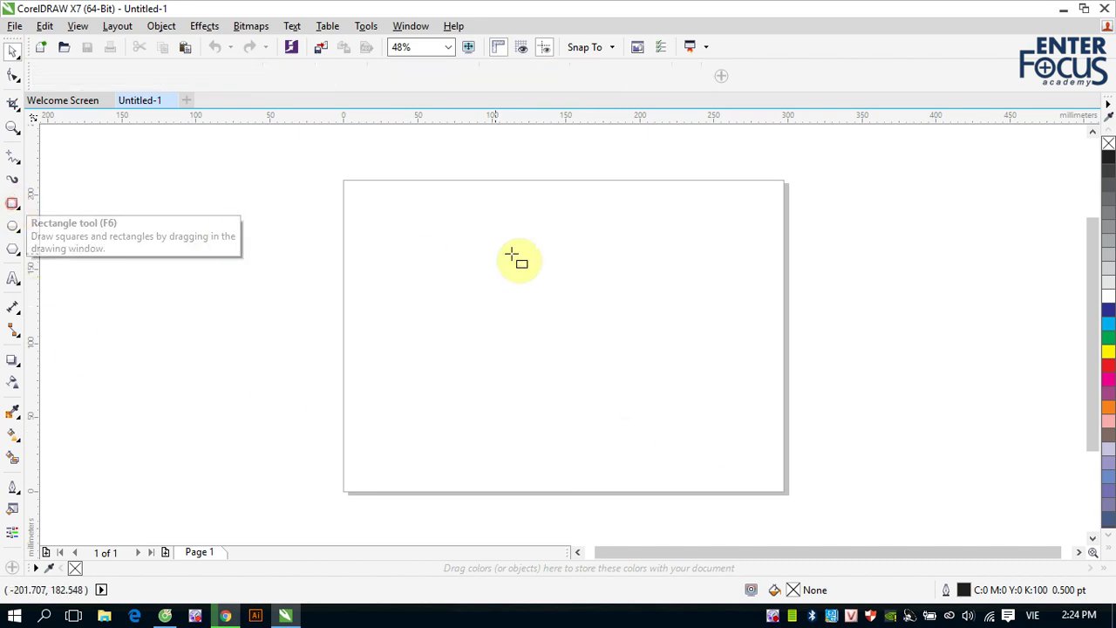
{"action": "left_click_drag", "start_coordinate": [386, 222], "coordinate": [499, 318]}
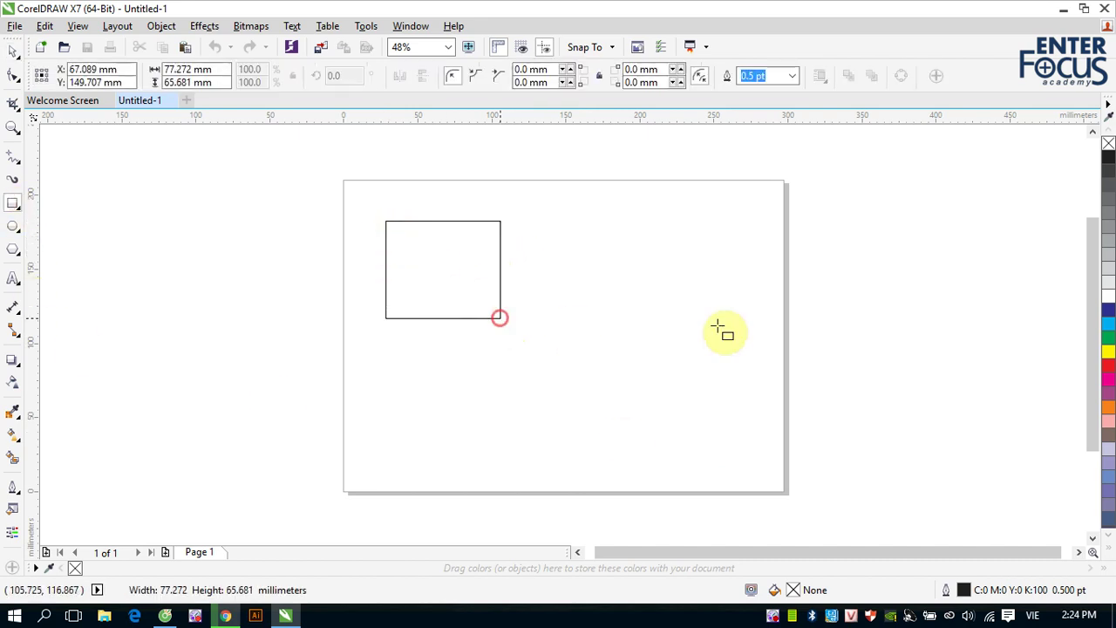
{"action": "left_click", "coordinate": [1109, 365]}
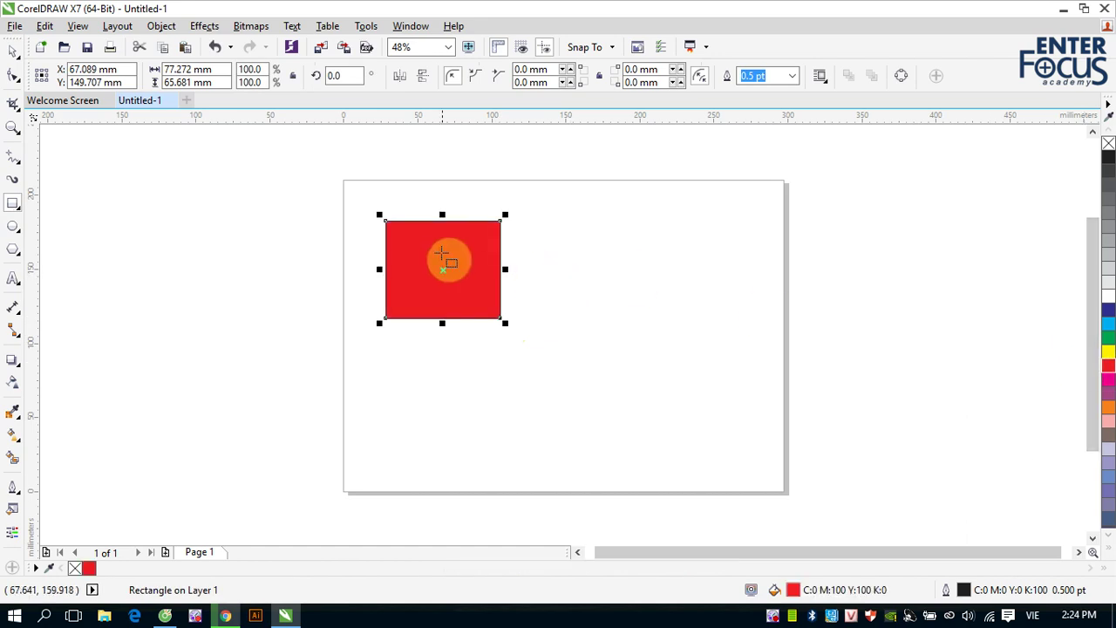
{"action": "left_click_drag", "start_coordinate": [414, 247], "coordinate": [561, 355]}
{"action": "left_click", "coordinate": [1108, 350]}
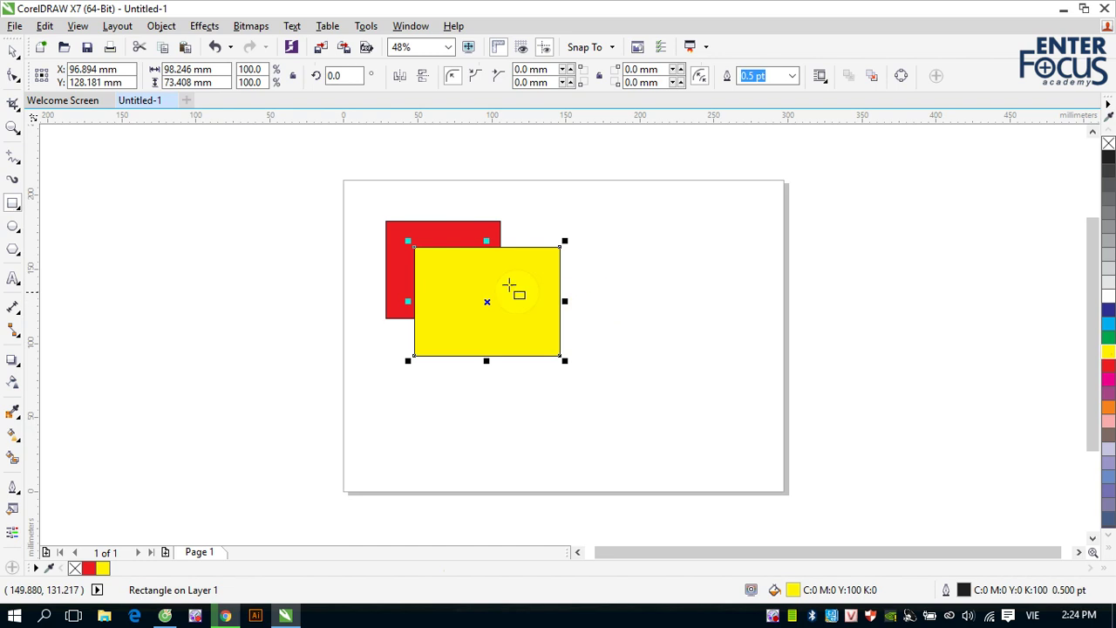
Step: Draw a cyan rectangle about 89 × 70 mm overlapping the yellow rectangle's lower right part
{"action": "left_click_drag", "start_coordinate": [459, 279], "coordinate": [593, 384]}
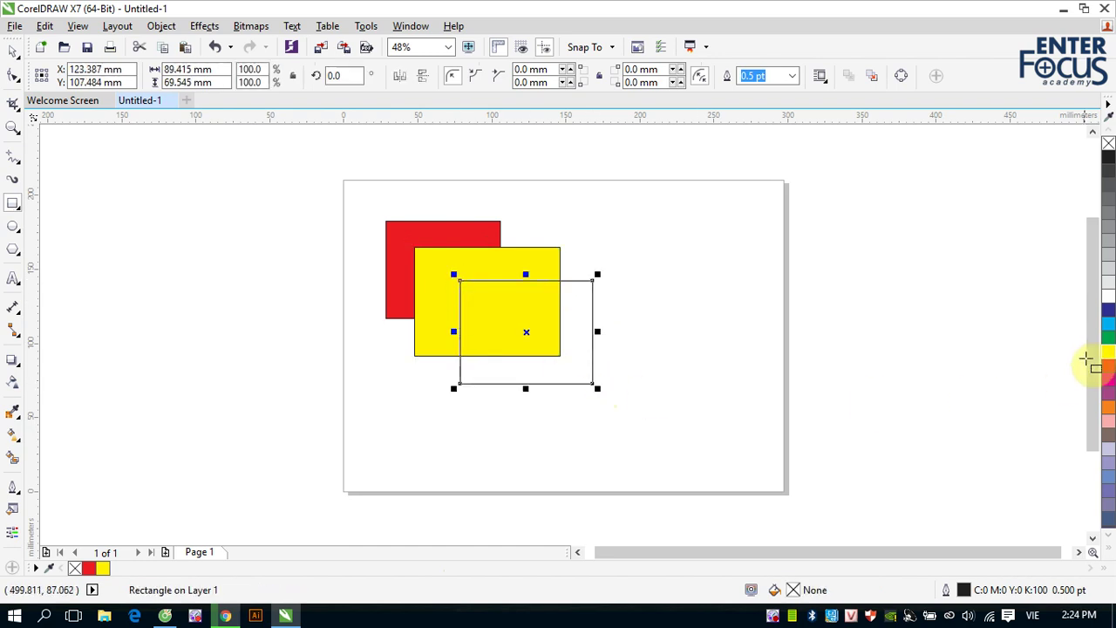
{"action": "left_click", "coordinate": [1108, 324]}
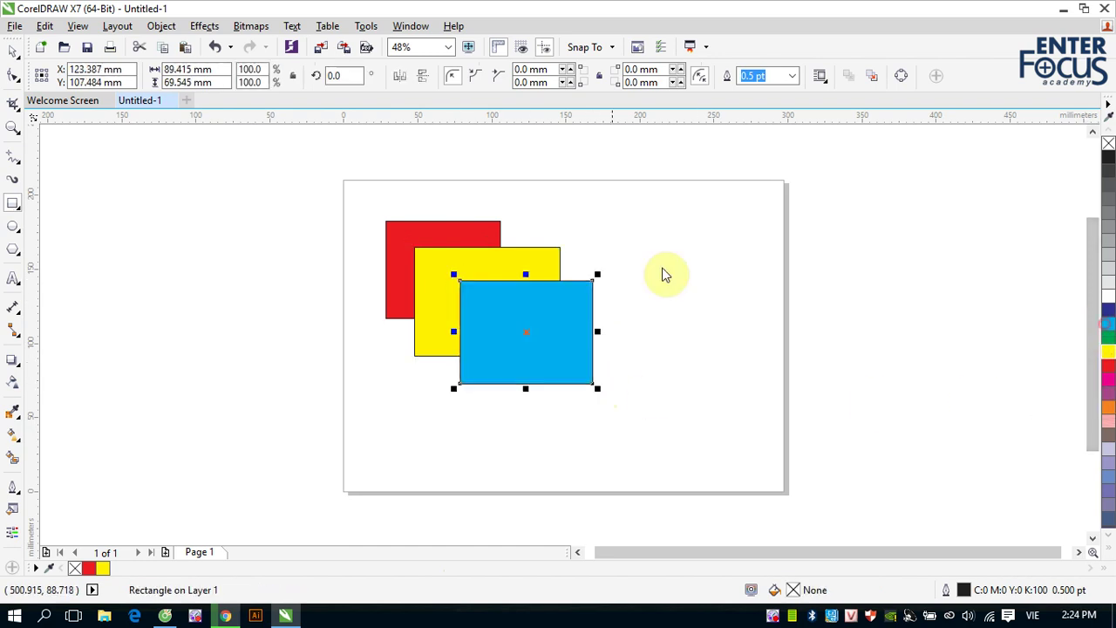
{"action": "left_click", "coordinate": [11, 52]}
{"action": "left_click", "coordinate": [687, 318]}
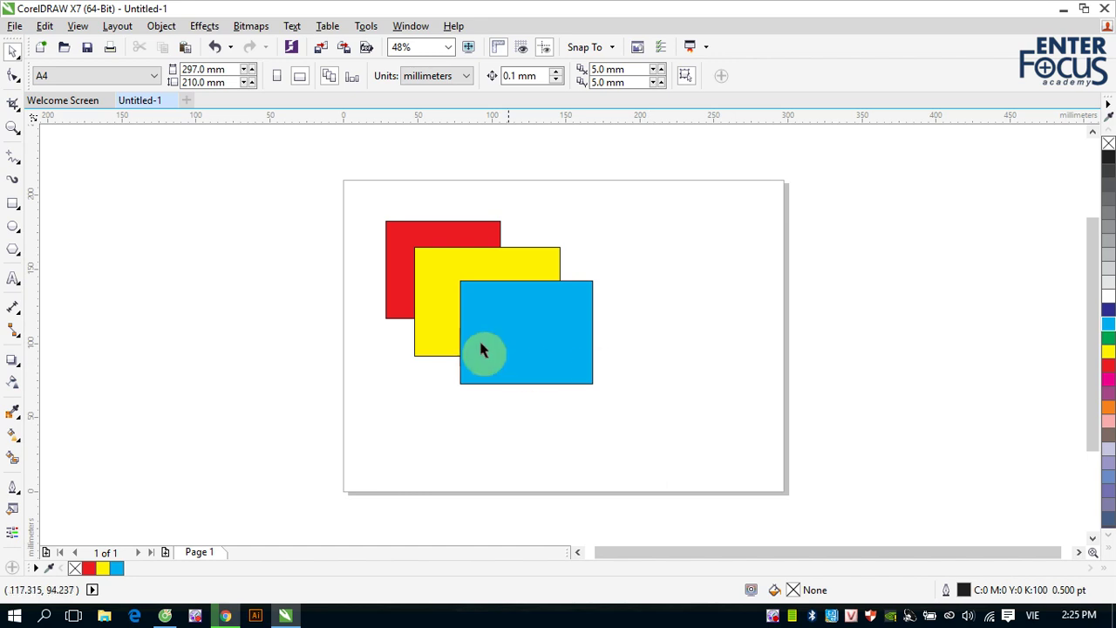
Step: Continue the diagonal cascade with a green rectangle about 98 × 80 mm and a dark blue one about 94 × 76 mm
{"action": "left_click", "coordinate": [12, 206]}
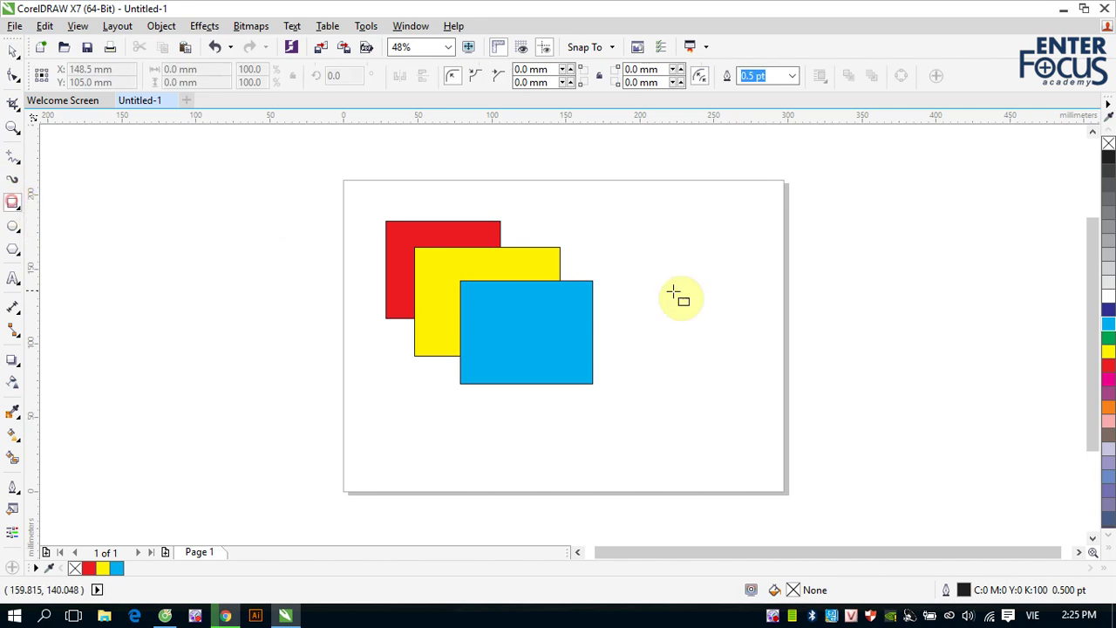
{"action": "left_click_drag", "start_coordinate": [548, 342], "coordinate": [509, 316]}
{"action": "left_click_drag", "start_coordinate": [602, 380], "coordinate": [654, 436]}
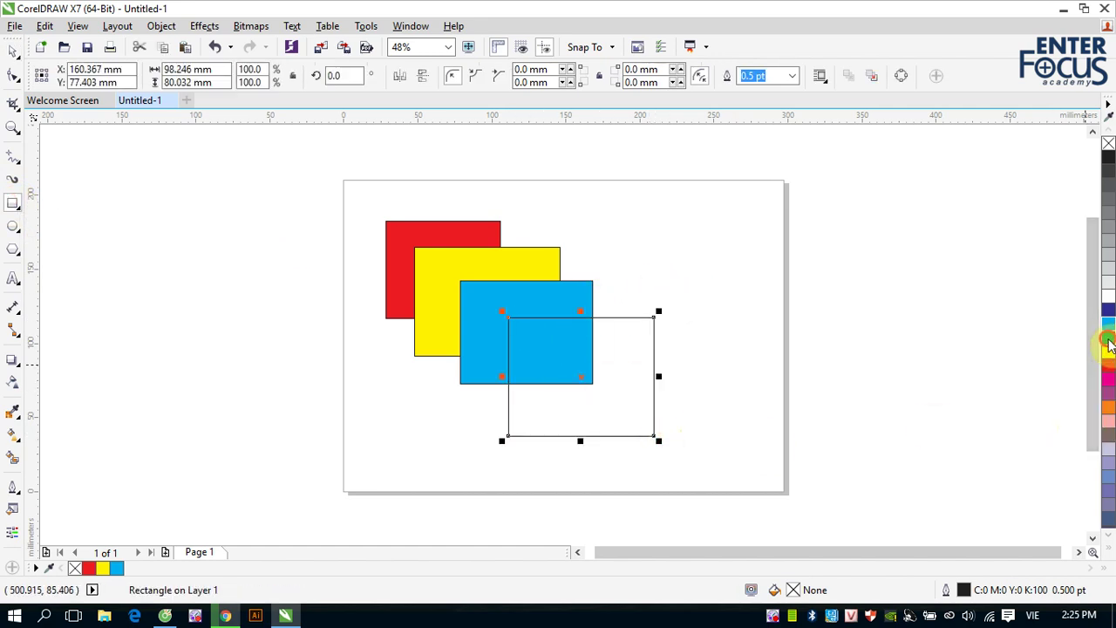
{"action": "mouse_move", "coordinate": [1108, 340]}
{"action": "left_mouse_down"}
{"action": "mouse_move", "coordinate": [581, 358]}
{"action": "mouse_move", "coordinate": [598, 404]}
{"action": "mouse_move", "coordinate": [683, 467]}
{"action": "left_mouse_up"}
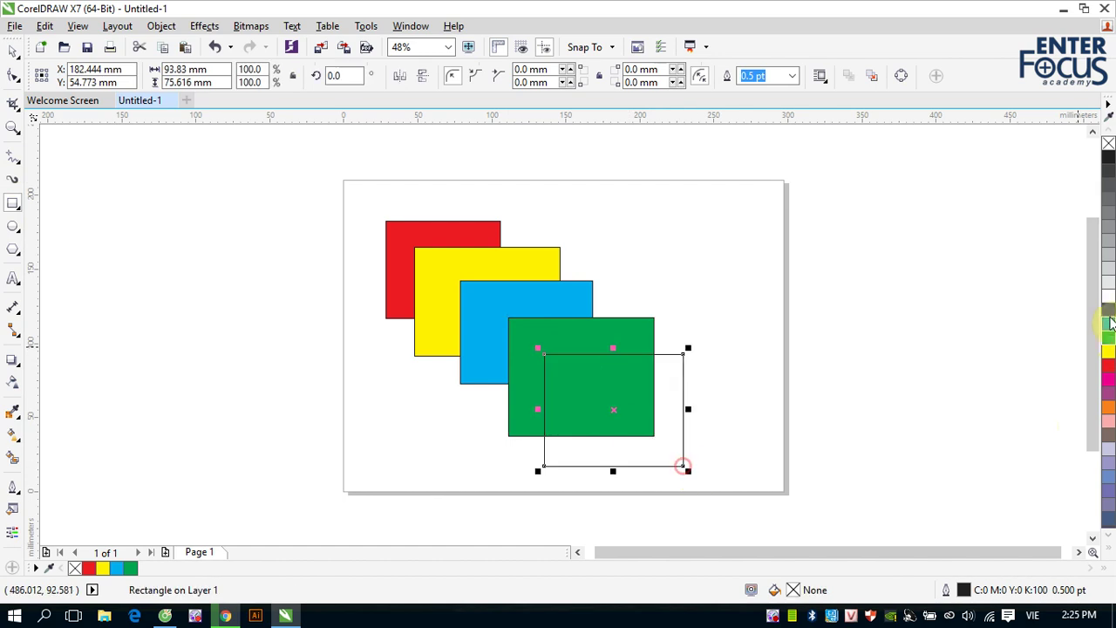
{"action": "left_click", "coordinate": [1109, 309]}
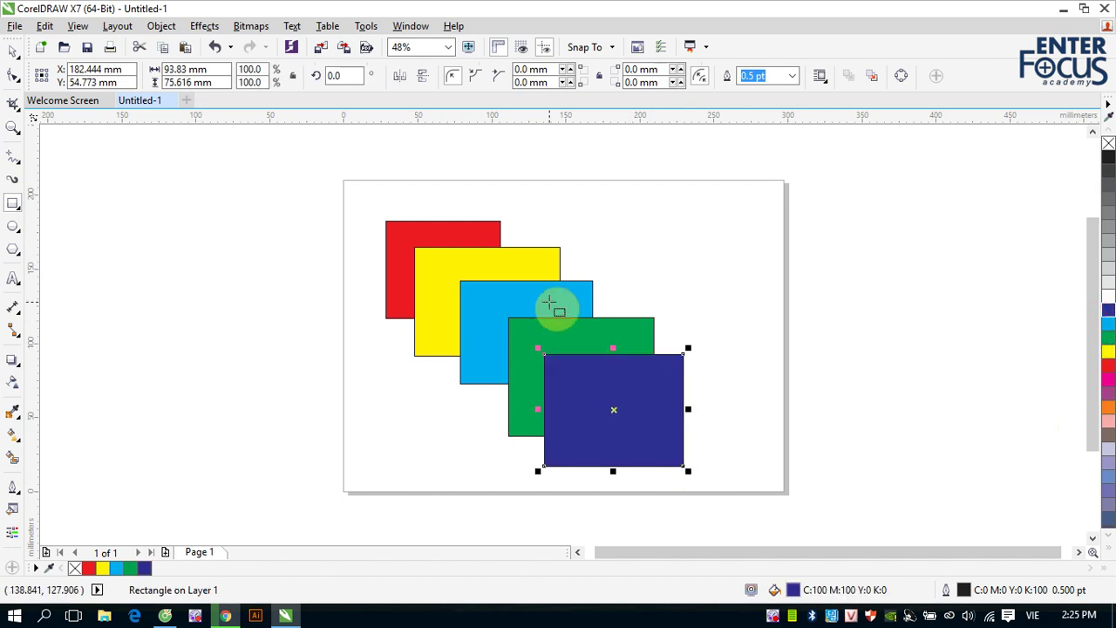
{"action": "left_click", "coordinate": [13, 51]}
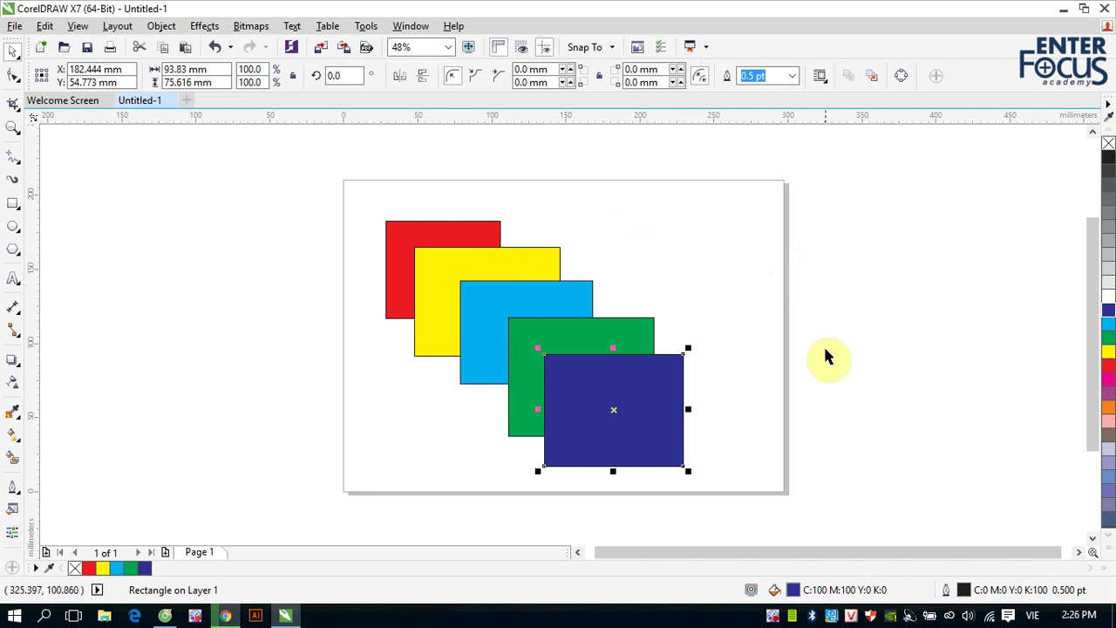
Step: Bring the green rectangle forward one level, in front of the dark blue one
{"action": "left_click", "coordinate": [516, 333]}
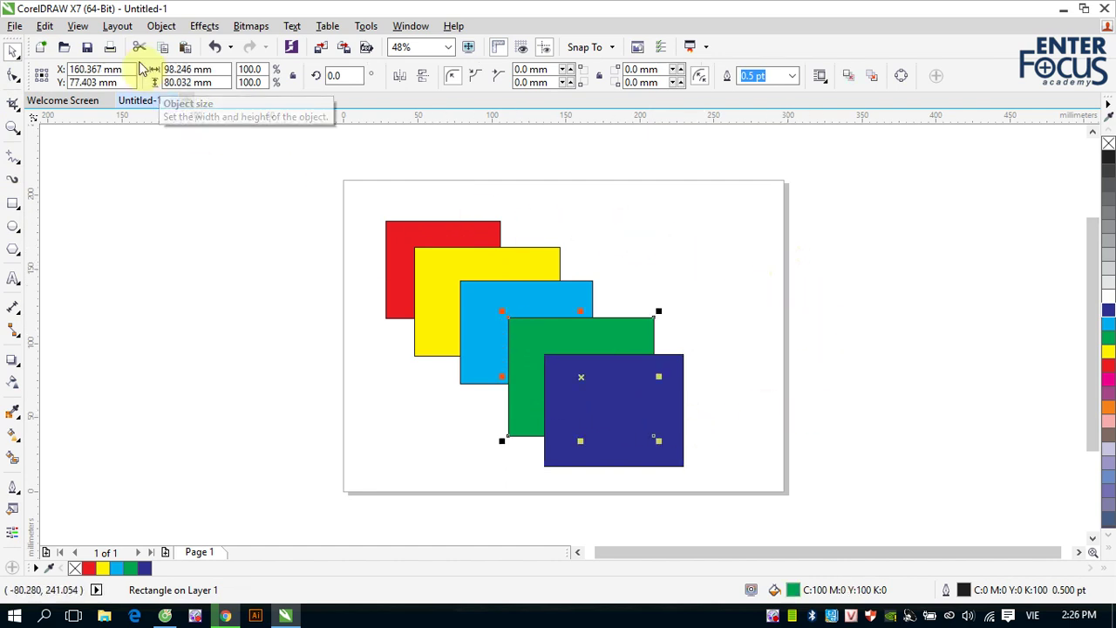
{"action": "left_click", "coordinate": [158, 27]}
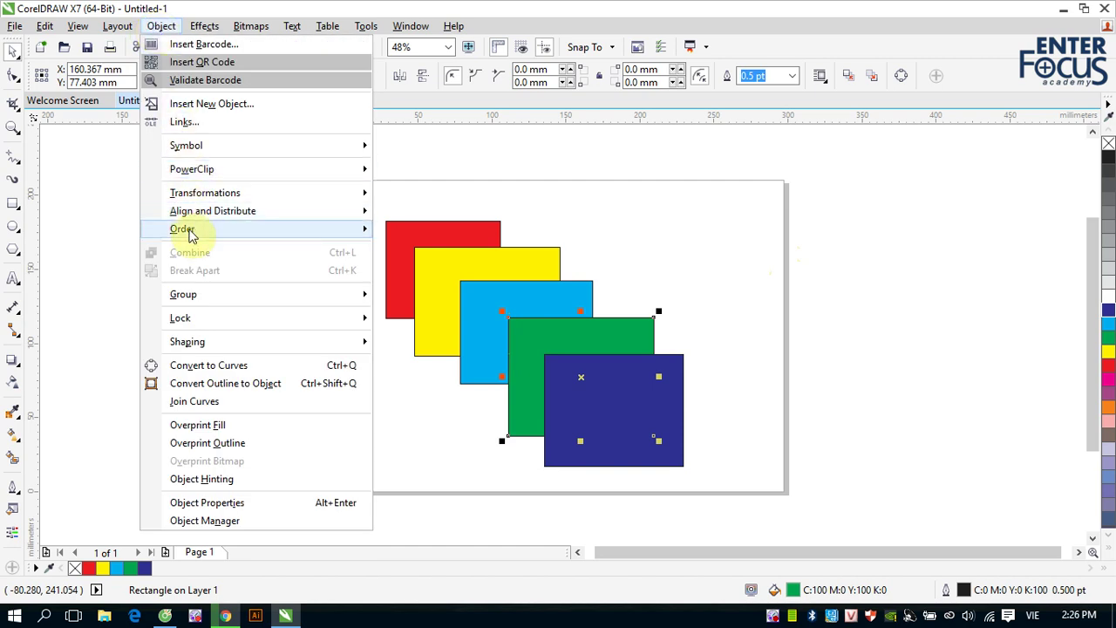
{"action": "left_click", "coordinate": [190, 234]}
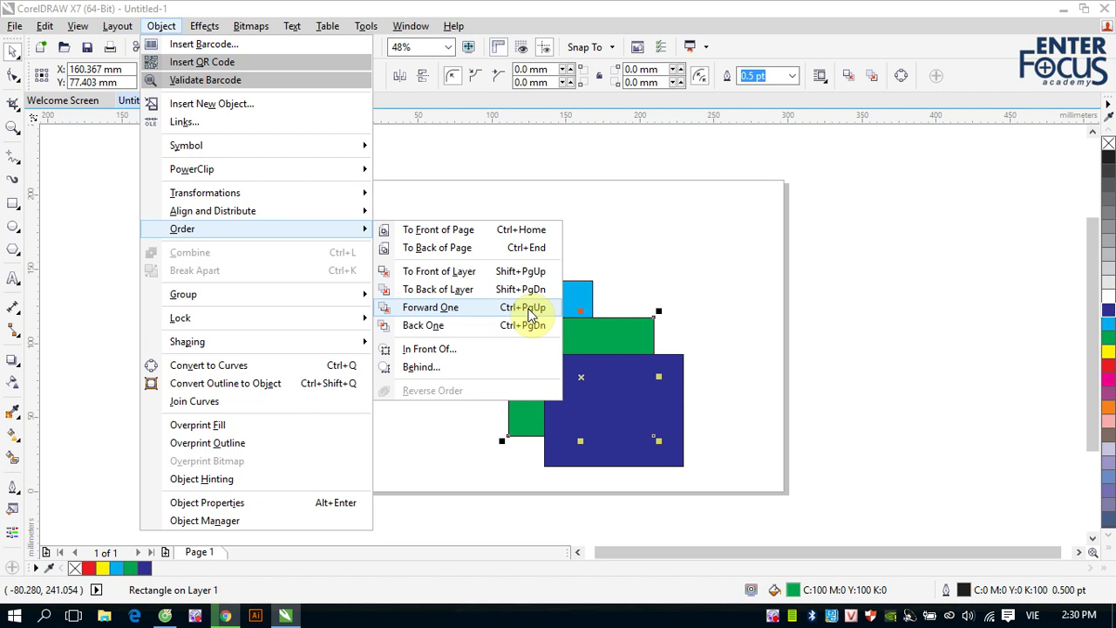
{"action": "left_click", "coordinate": [686, 258]}
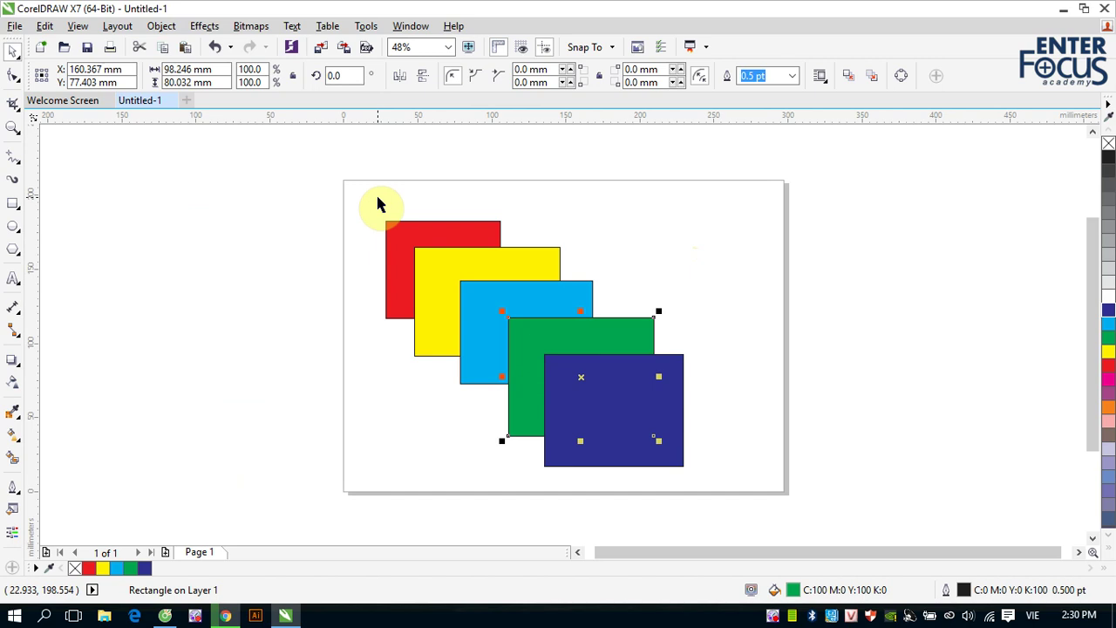
{"action": "key", "text": "ctrl+Page_Up"}
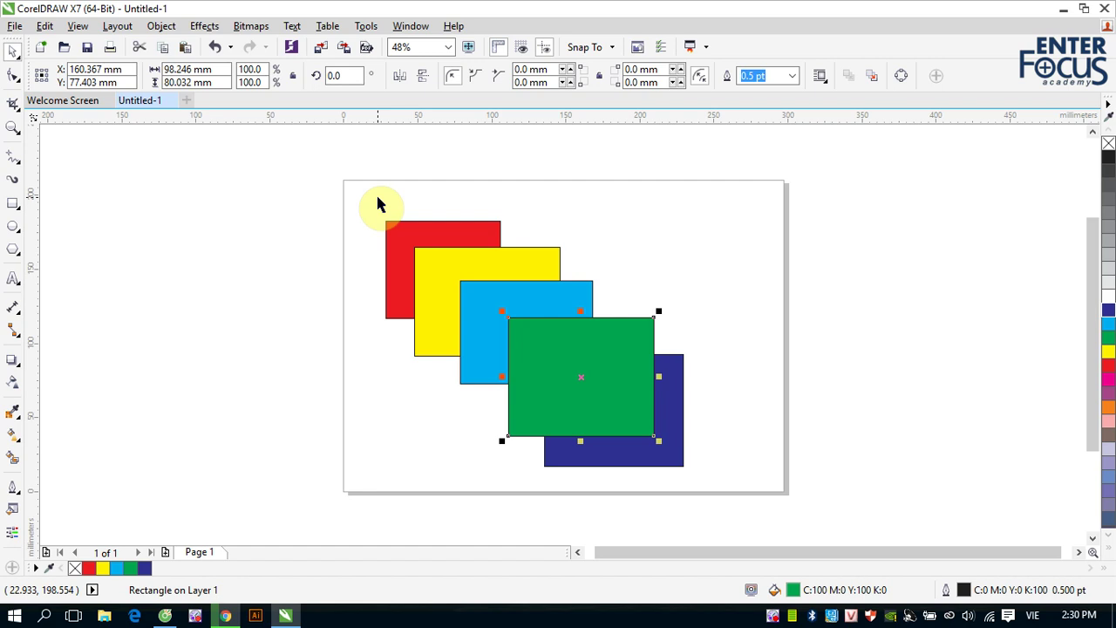
Step: Send the green rectangle behind all the others and move it up to about X 140 mm, Y 156 mm
{"action": "key", "text": "ctrl+Home"}
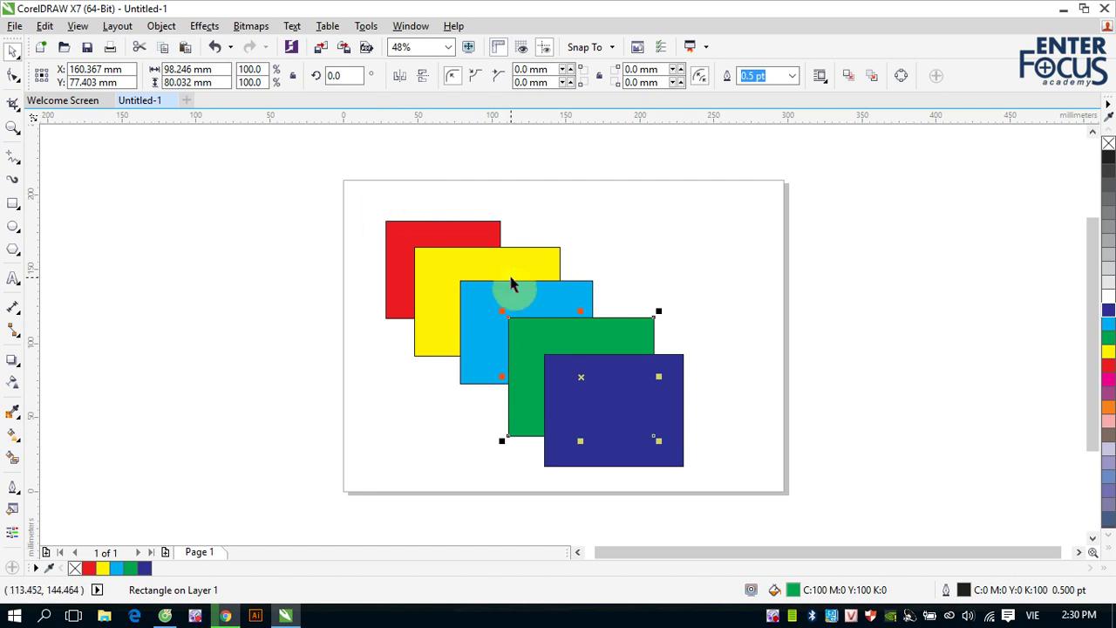
{"action": "left_click", "coordinate": [511, 283]}
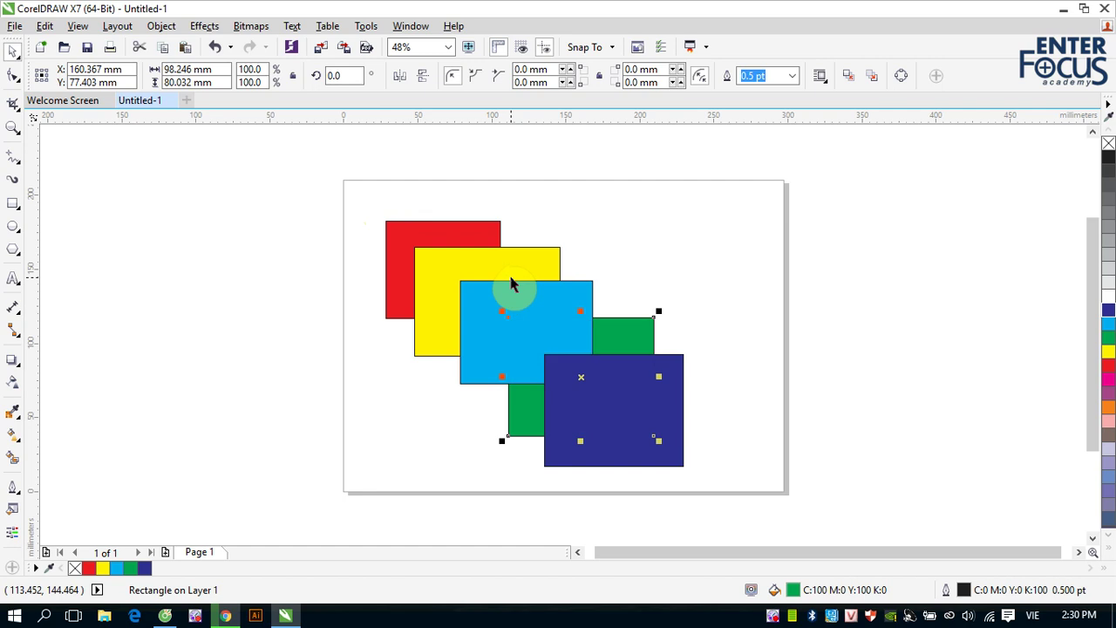
{"action": "left_click_drag", "start_coordinate": [613, 338], "coordinate": [582, 229]}
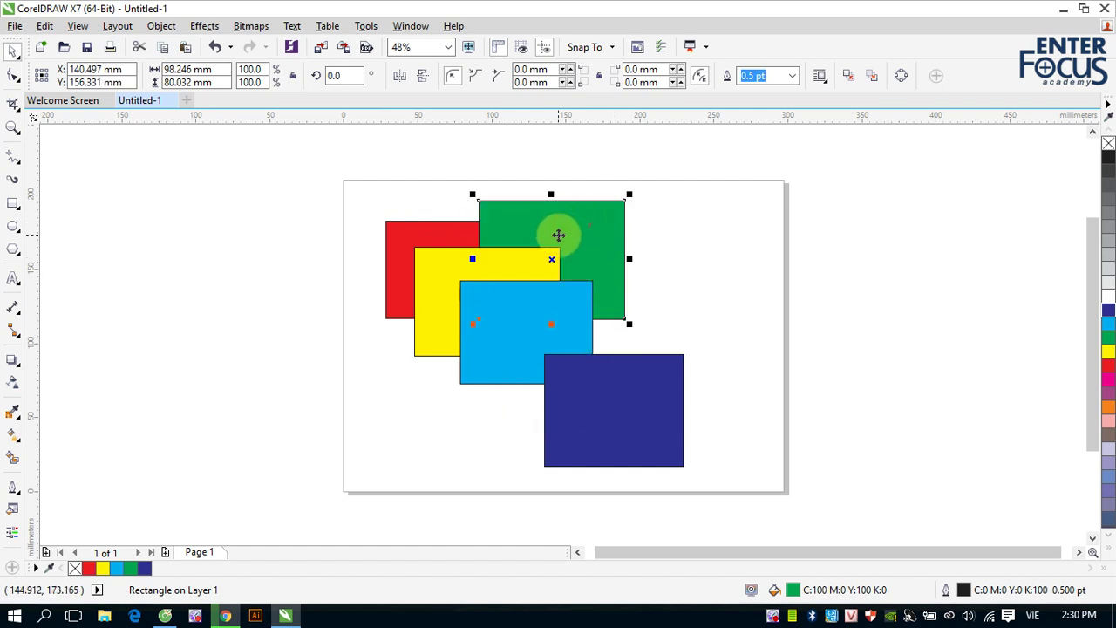
{"action": "left_click", "coordinate": [623, 265]}
{"action": "key", "text": "shift+Page_Down"}
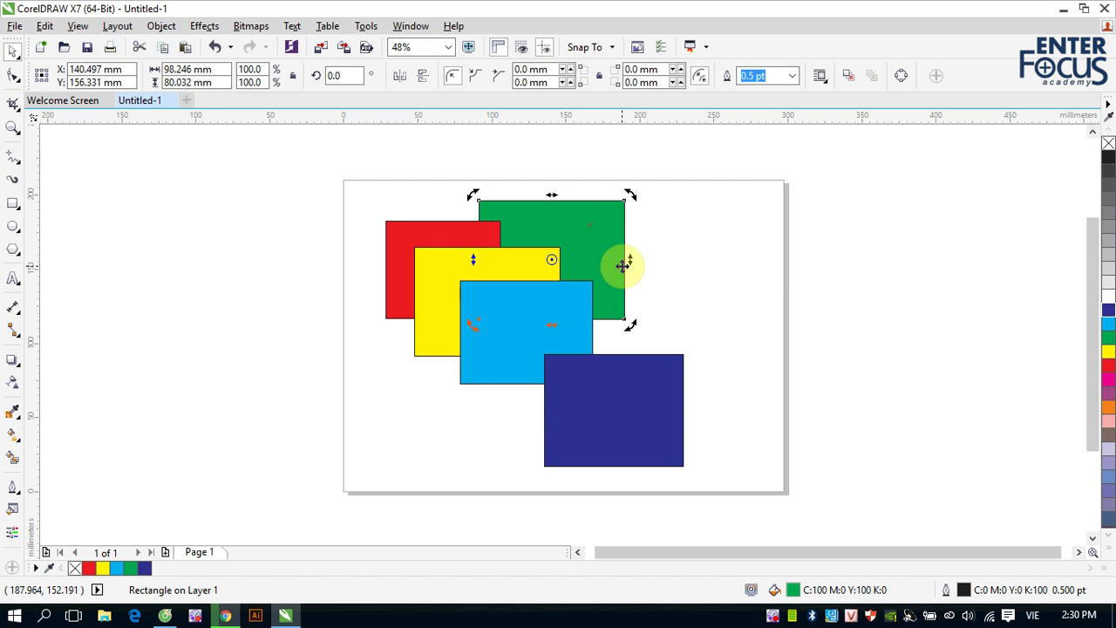
Step: Bring the green rectangle forward one level at a time until it is the topmost object
{"action": "key", "text": "ctrl+Page_Up"}
{"action": "key", "text": "ctrl+Page_Up"}
{"action": "key", "text": "ctrl+Page_Up"}
{"action": "key", "text": "ctrl+Page_Up"}
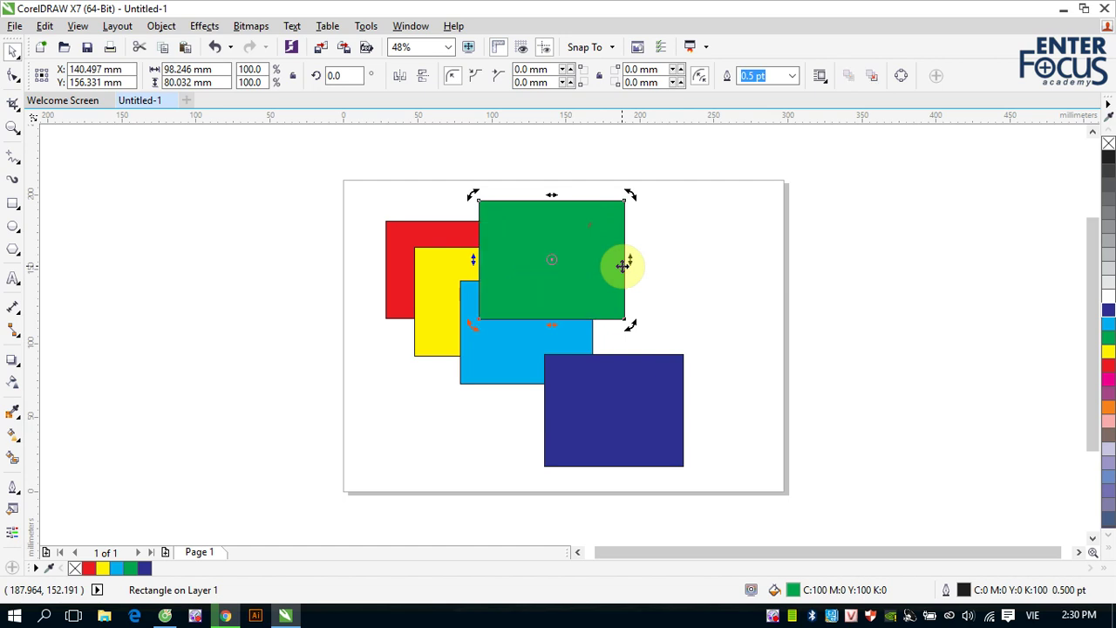
Step: Move the dark blue rectangle up to about X 158 mm, Y 109 mm so it overlaps the green one
{"action": "left_click", "coordinate": [742, 361]}
{"action": "left_click_drag", "start_coordinate": [640, 397], "coordinate": [604, 316]}
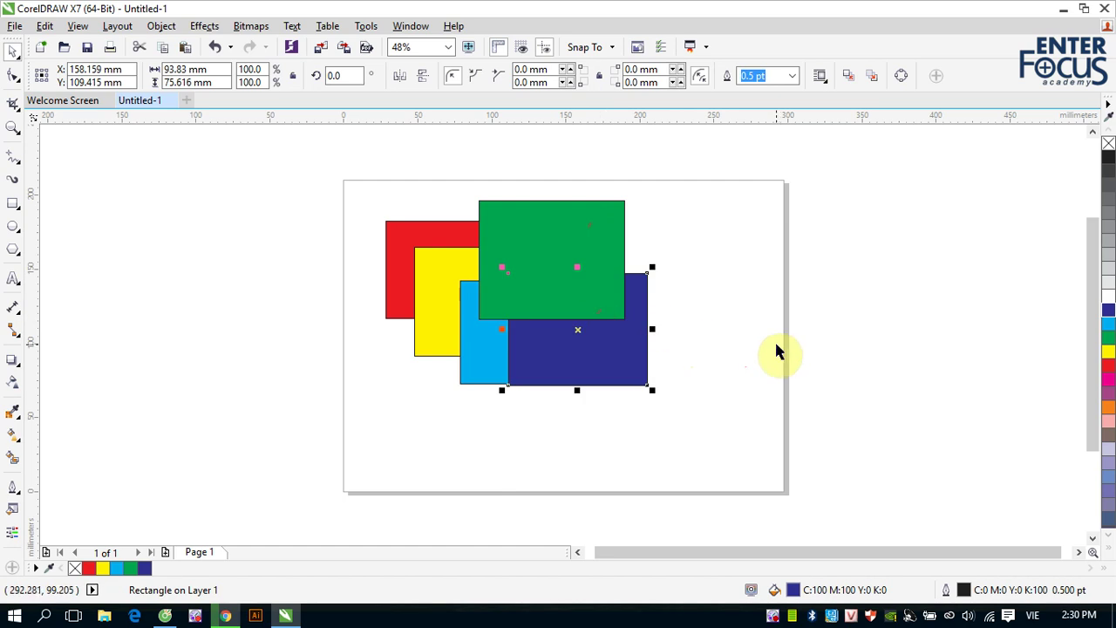
{"action": "left_click", "coordinate": [778, 351]}
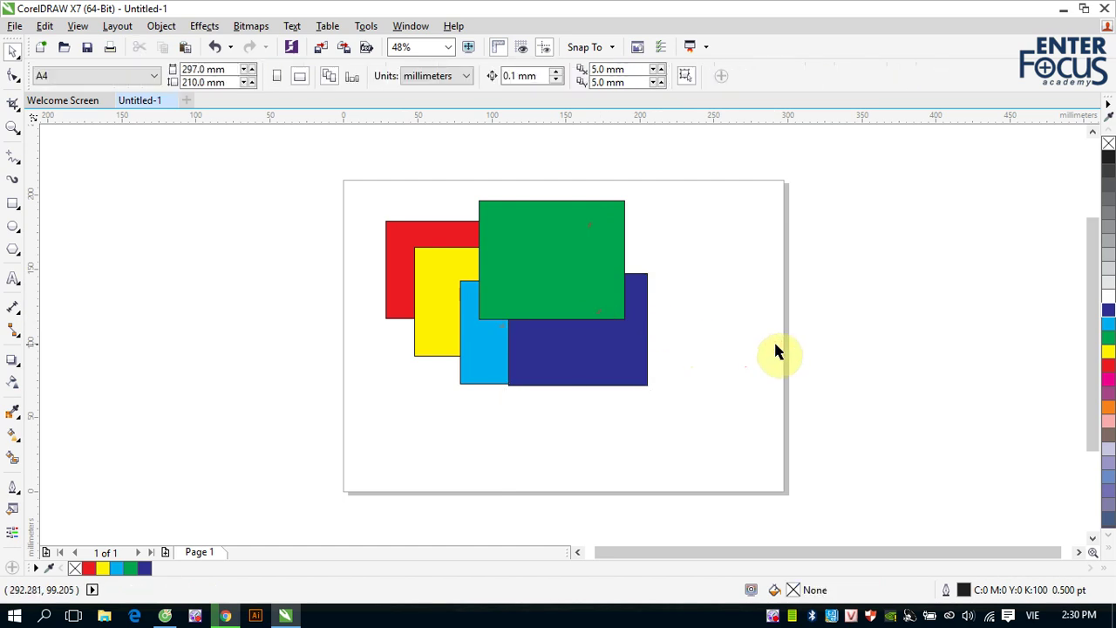
Step: Send the green rectangle back one level at a time until it lies behind all other rectangles
{"action": "left_click", "coordinate": [527, 236]}
{"action": "key", "text": "ctrl+Page_Down"}
{"action": "key", "text": "ctrl+Page_Down"}
{"action": "key", "text": "ctrl+Page_Down"}
{"action": "key", "text": "ctrl+Page_Down"}
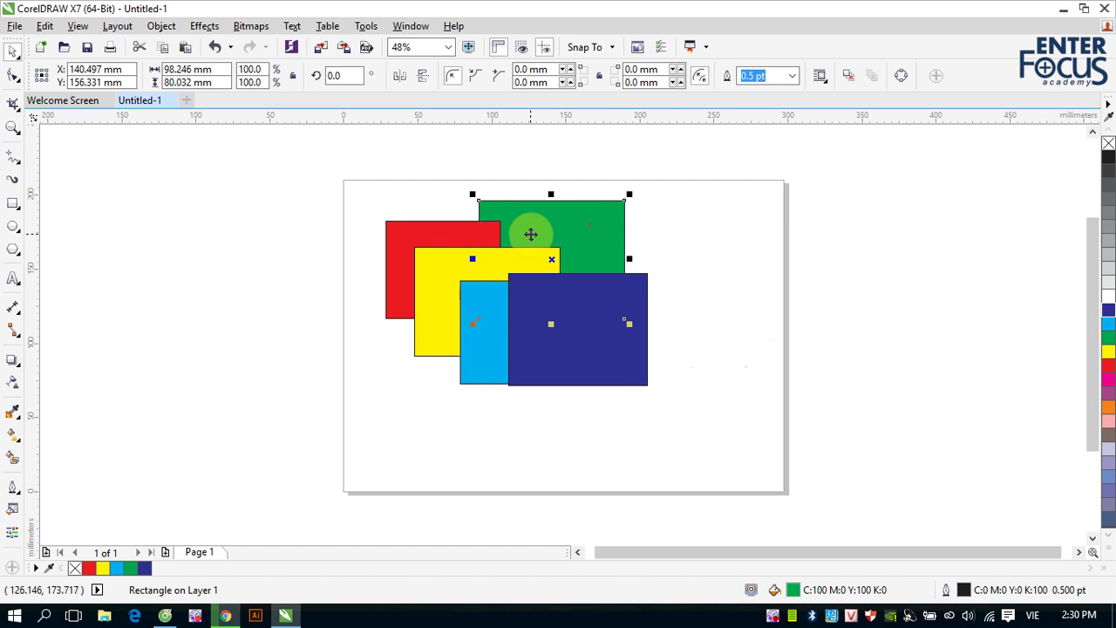
Step: Bring the green rectangle to the front of the layer, then return it to the back of the layer
{"action": "key", "text": "shift+Page_Up"}
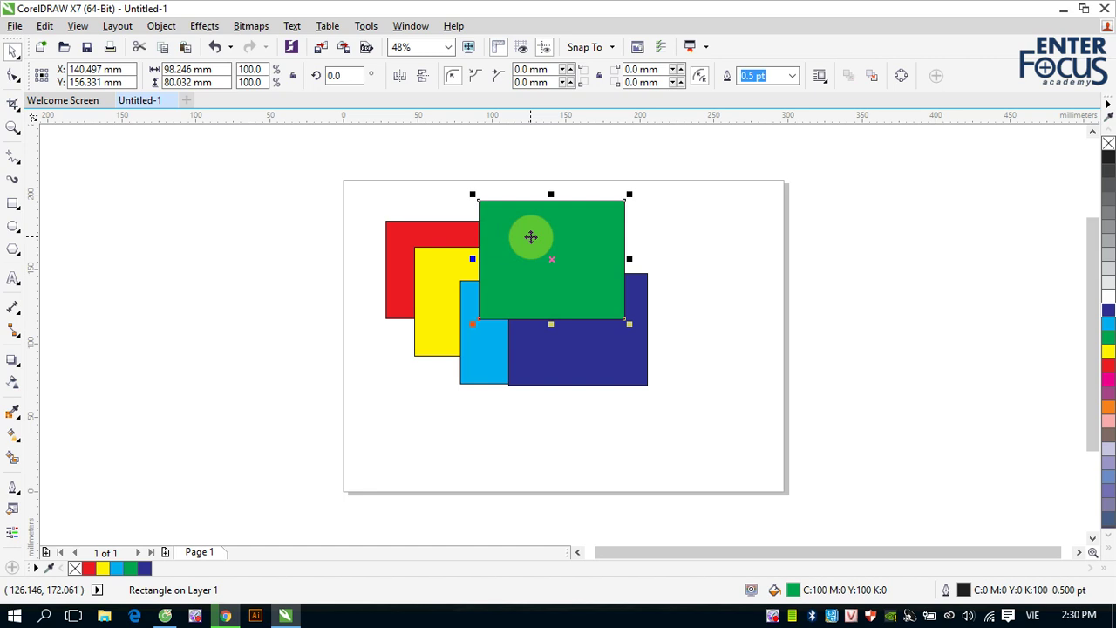
{"action": "key", "text": "shift+Page_Down"}
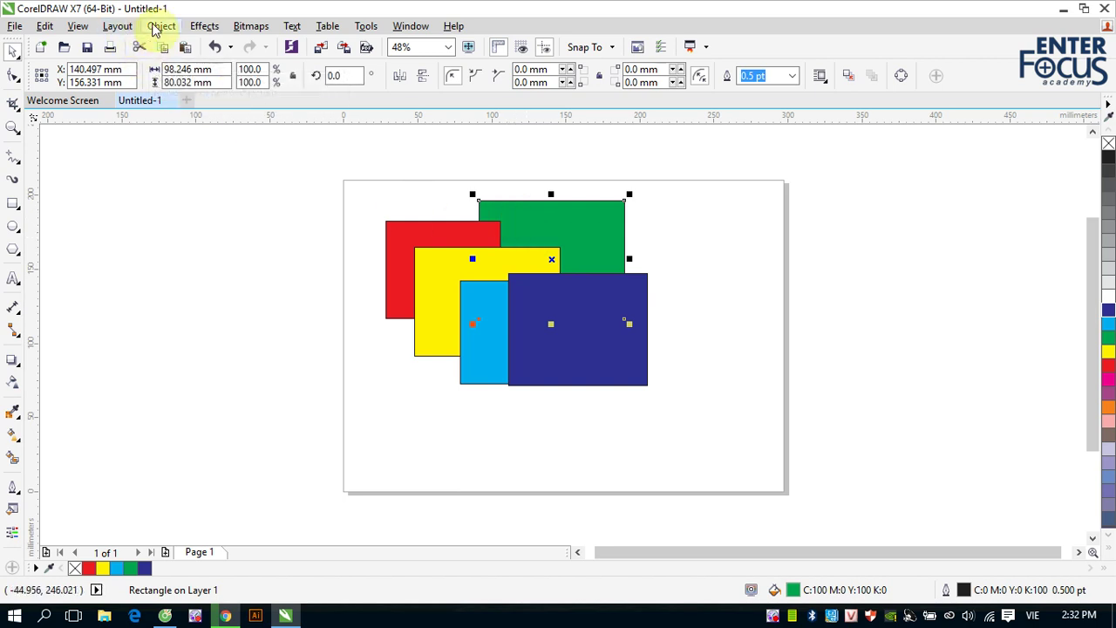
Step: Place the green rectangle directly in front of the cyan one with the In Front Of order command
{"action": "left_click", "coordinate": [718, 224]}
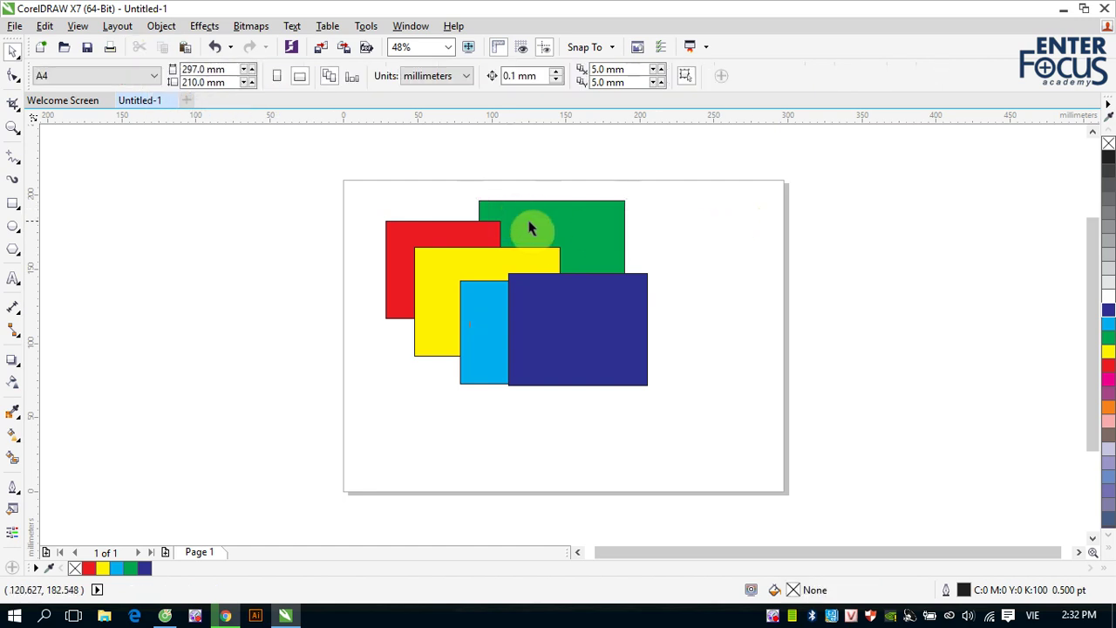
{"action": "left_click", "coordinate": [530, 228]}
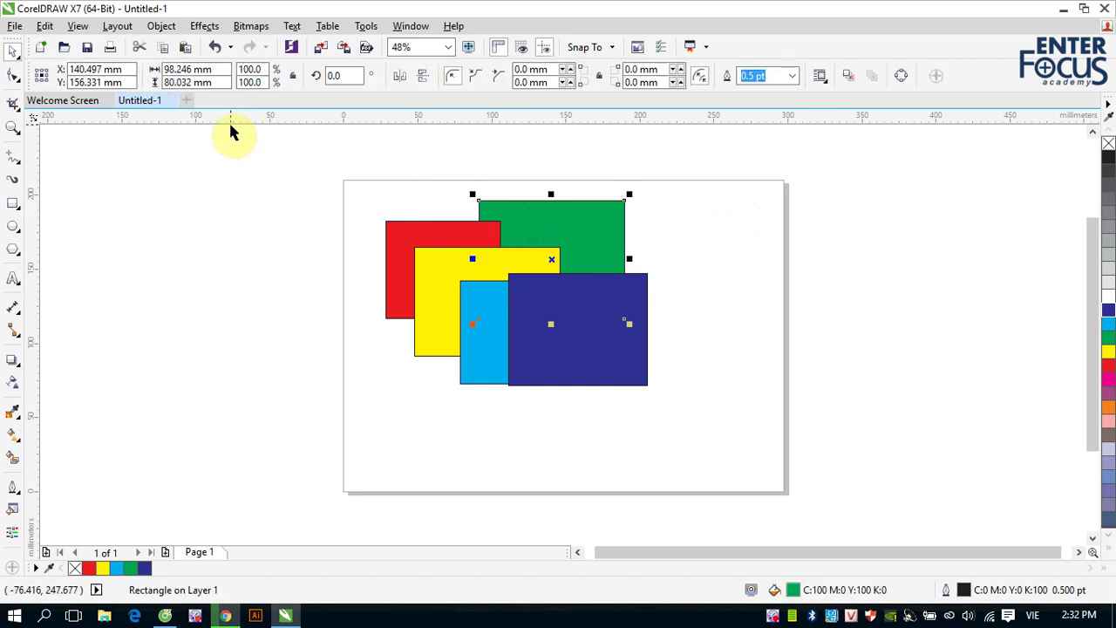
{"action": "left_click", "coordinate": [161, 27]}
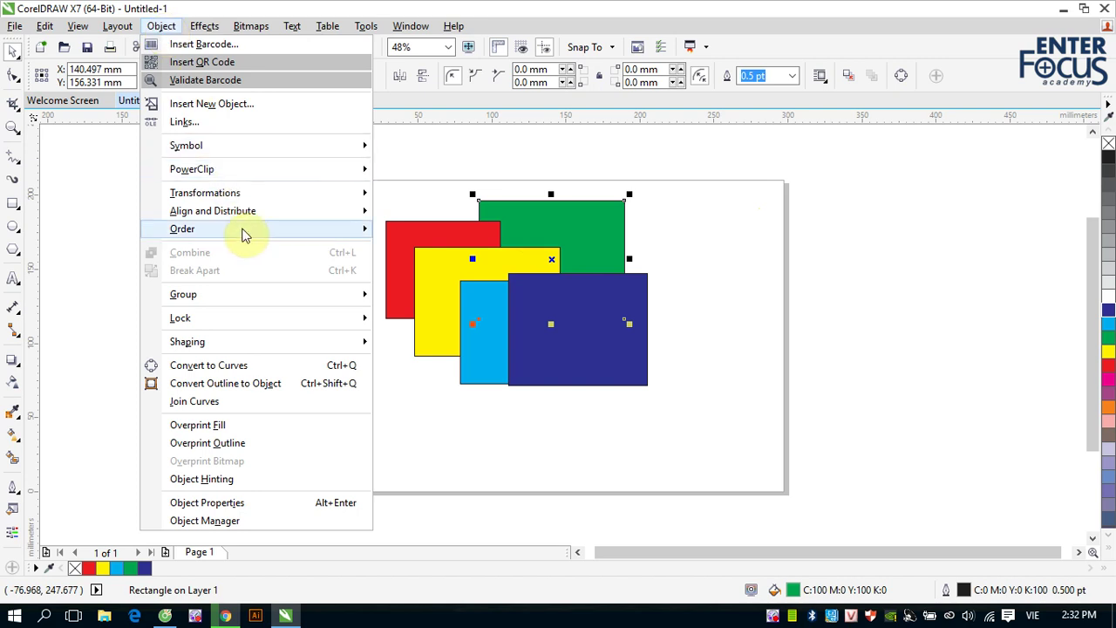
{"action": "mouse_move", "coordinate": [358, 229]}
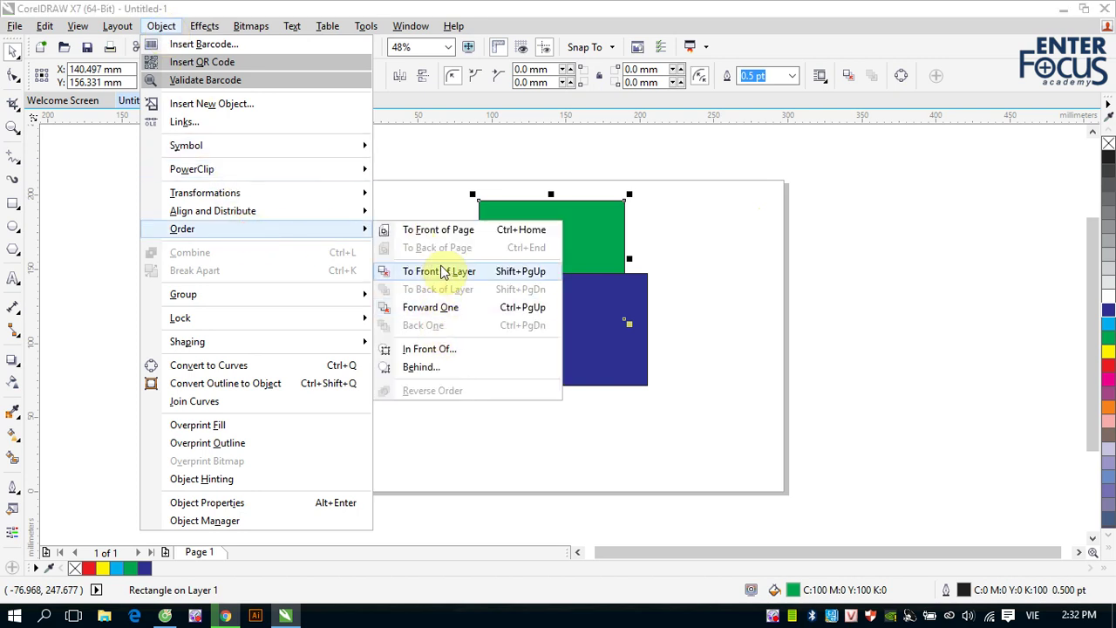
{"action": "left_click", "coordinate": [436, 356]}
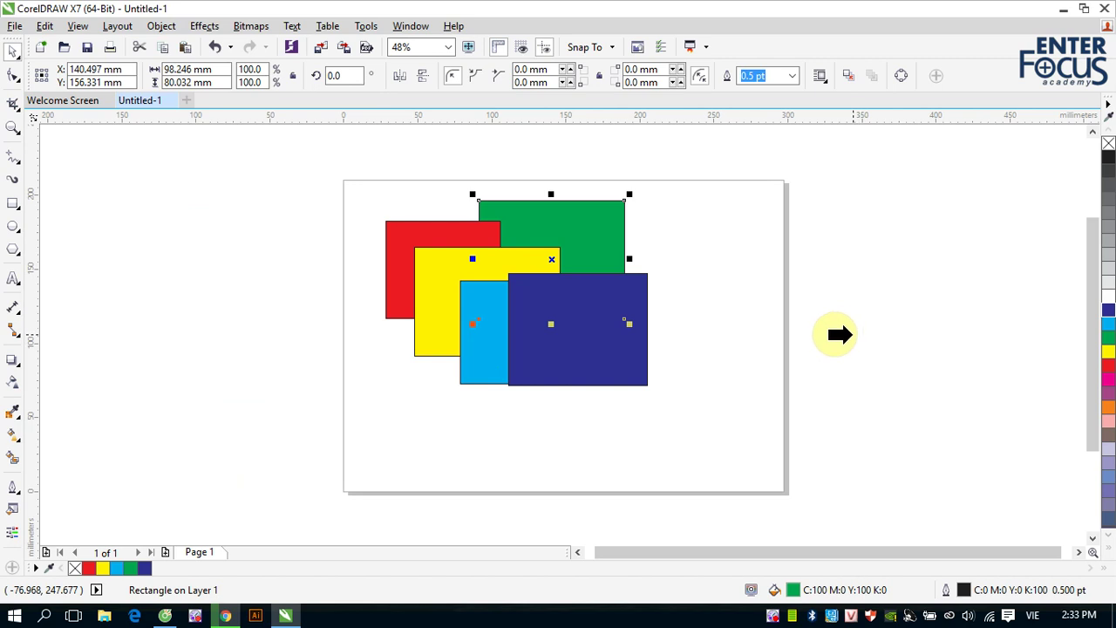
{"action": "left_click", "coordinate": [478, 348]}
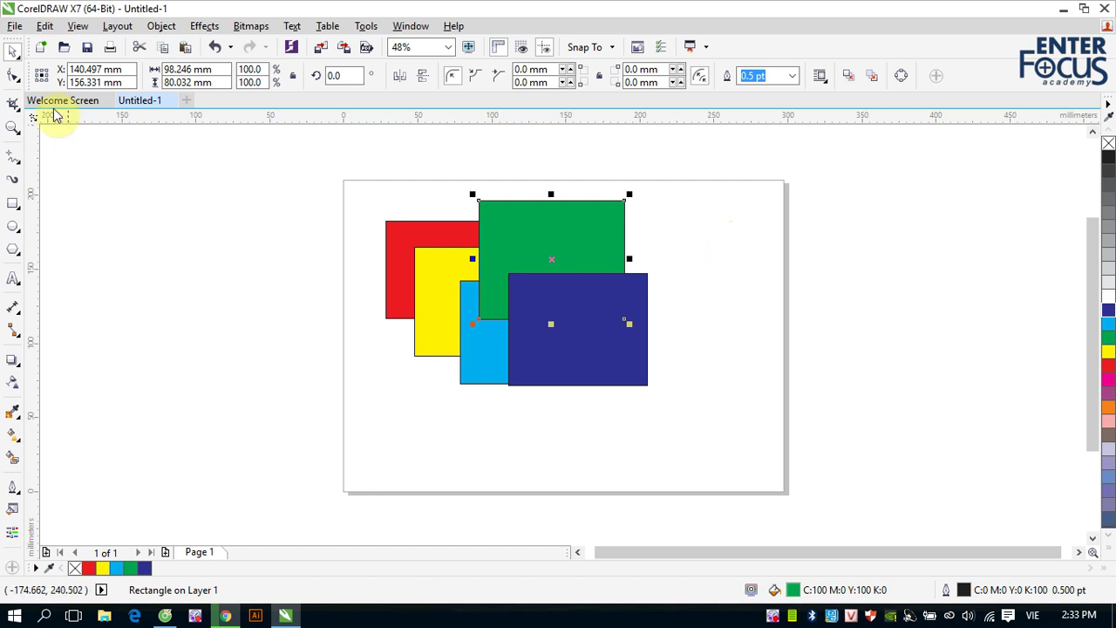
Step: Place the green rectangle directly behind the yellow one with the Behind order command
{"action": "left_click", "coordinate": [162, 26]}
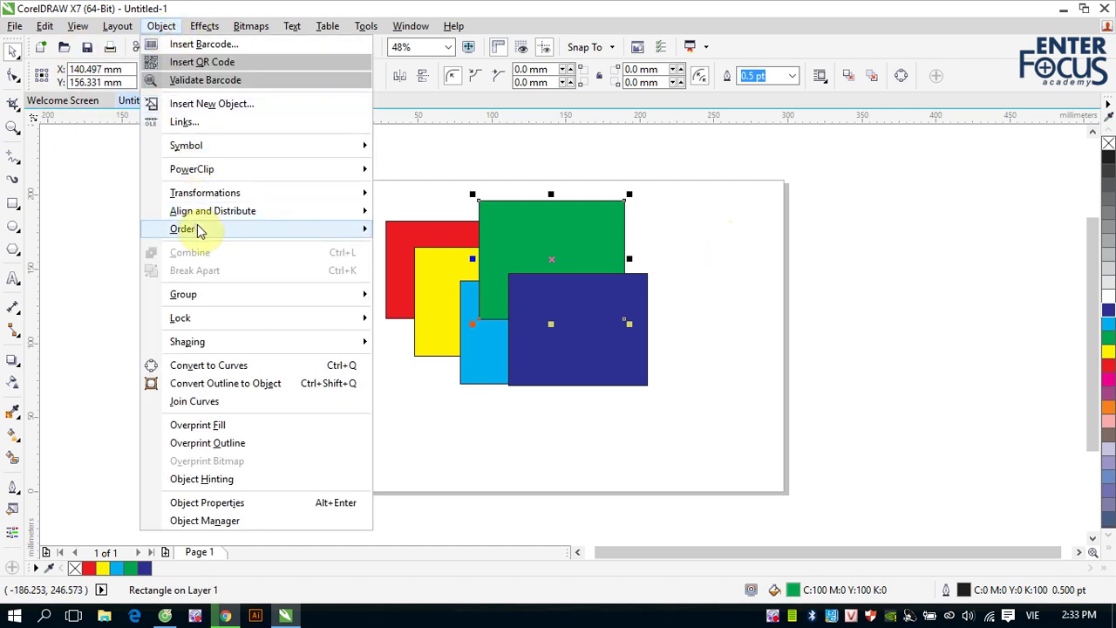
{"action": "mouse_move", "coordinate": [193, 229]}
{"action": "left_click", "coordinate": [427, 368]}
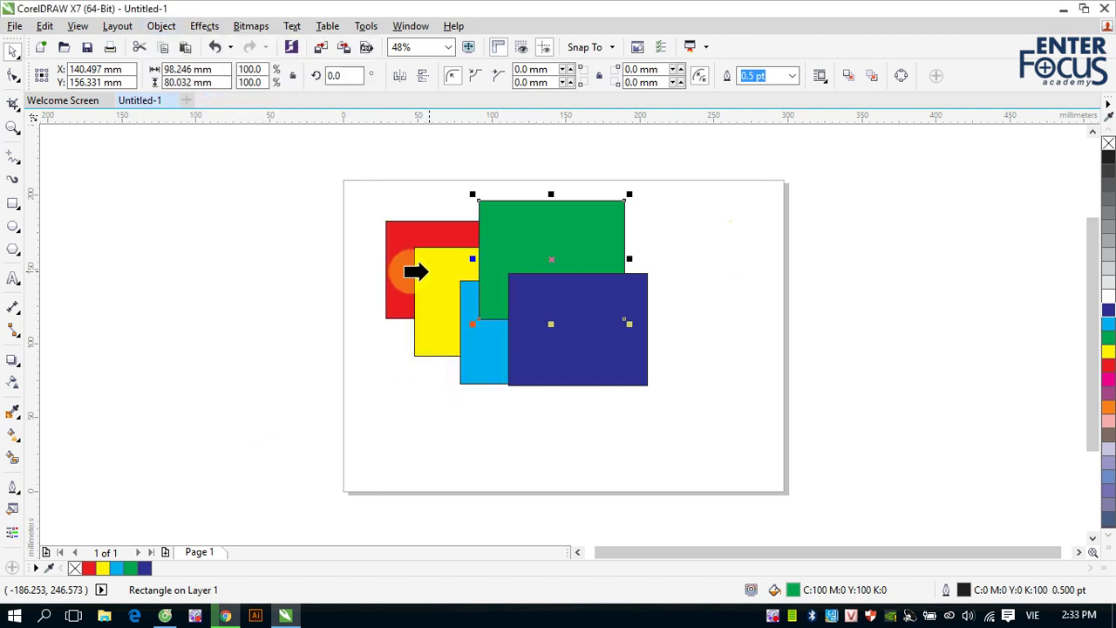
{"action": "left_click", "coordinate": [428, 273]}
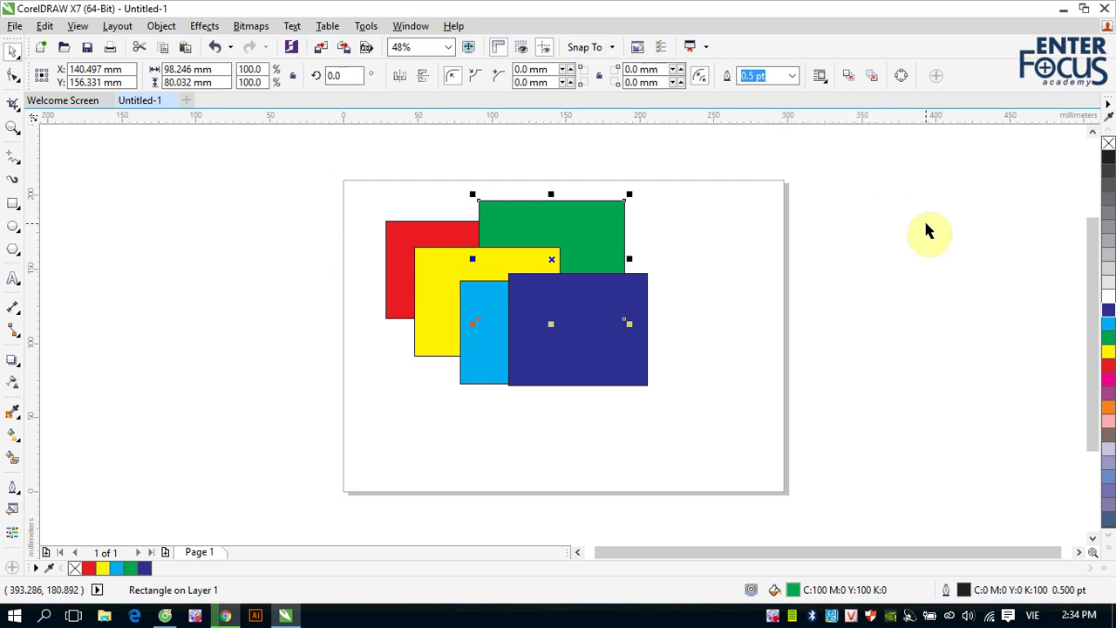
Step: Display the Object Manager docker beside the page and enlarge it to show the full list of layers and objects
{"action": "left_click", "coordinate": [406, 28]}
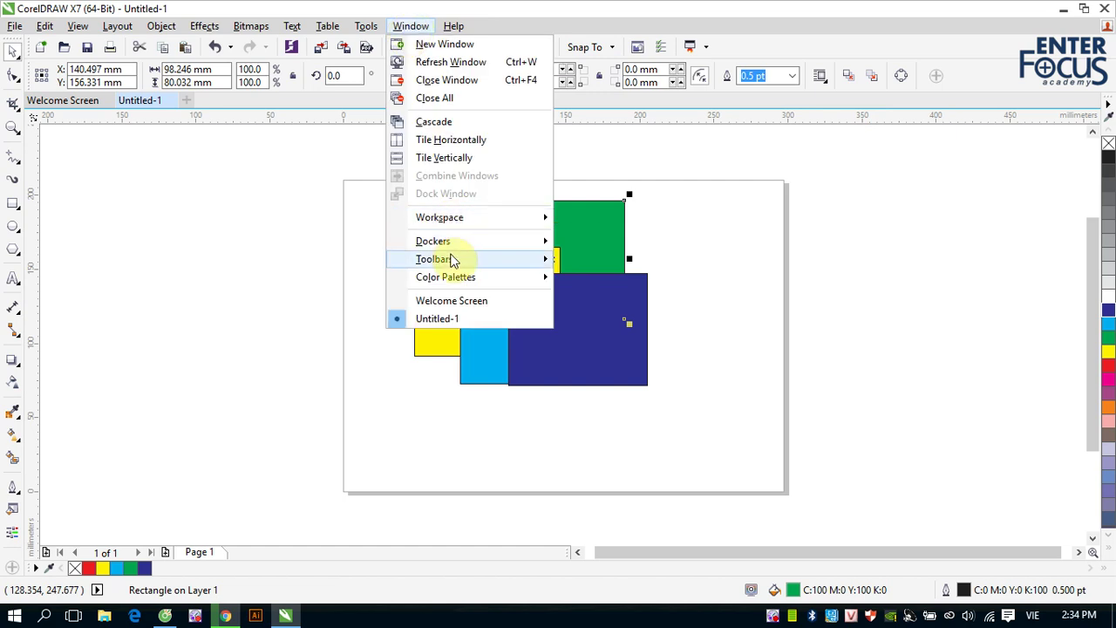
{"action": "mouse_move", "coordinate": [454, 244]}
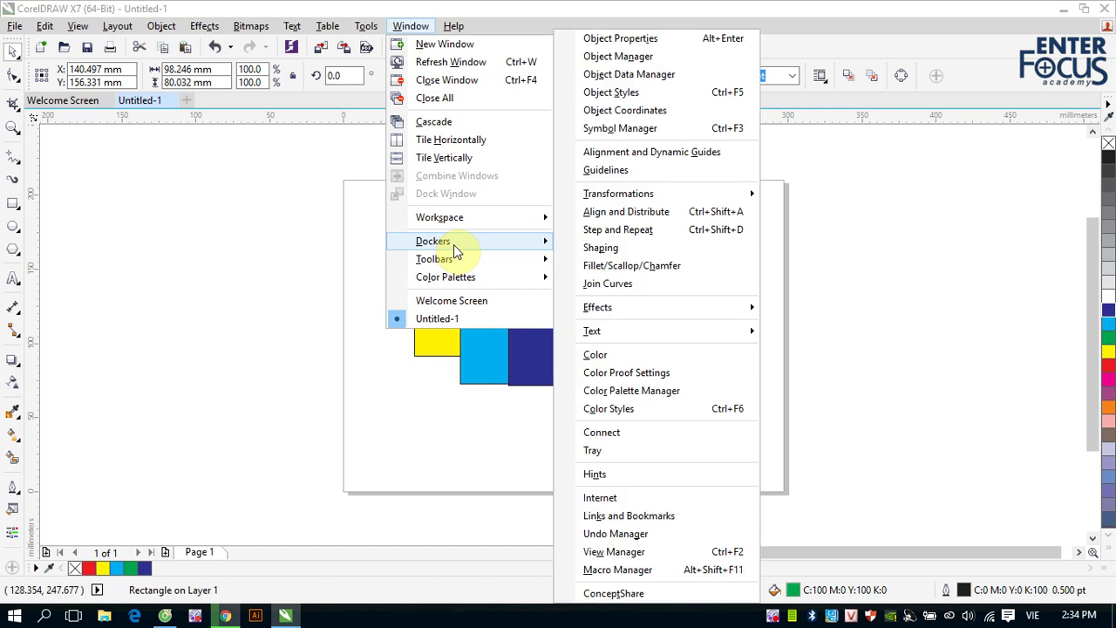
{"action": "left_click", "coordinate": [618, 56]}
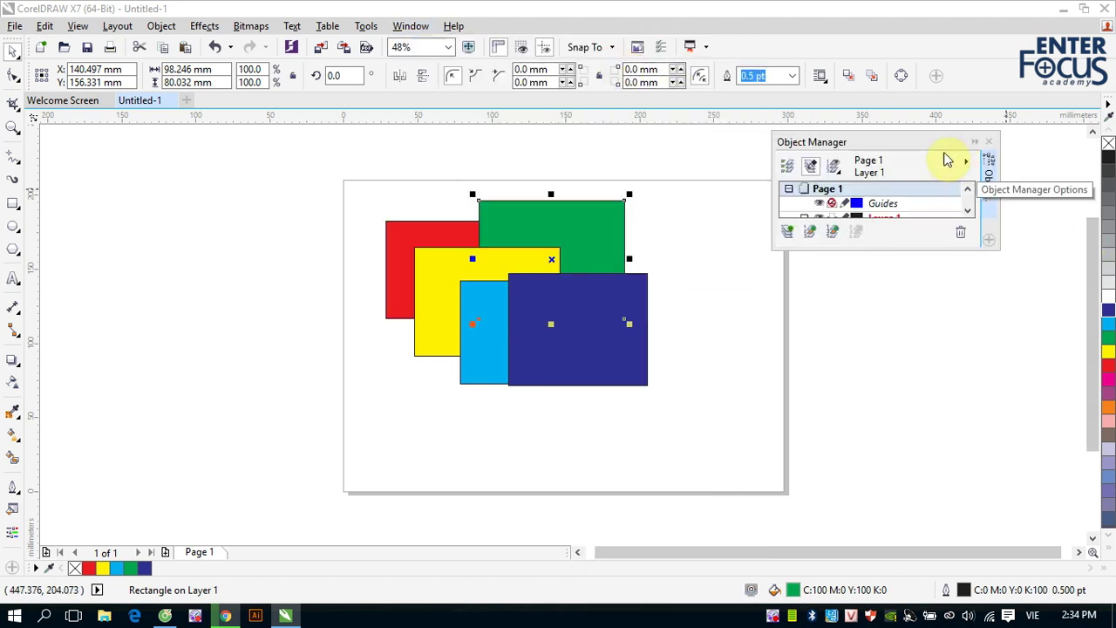
{"action": "left_click_drag", "start_coordinate": [924, 147], "coordinate": [990, 150]}
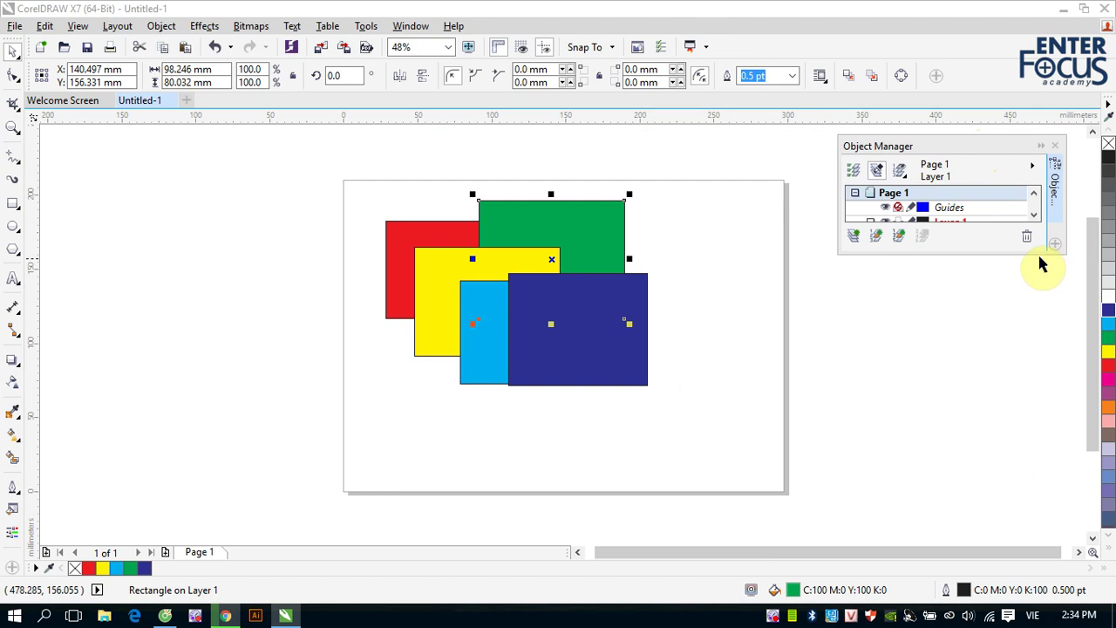
{"action": "left_click_drag", "start_coordinate": [1037, 253], "coordinate": [1012, 458]}
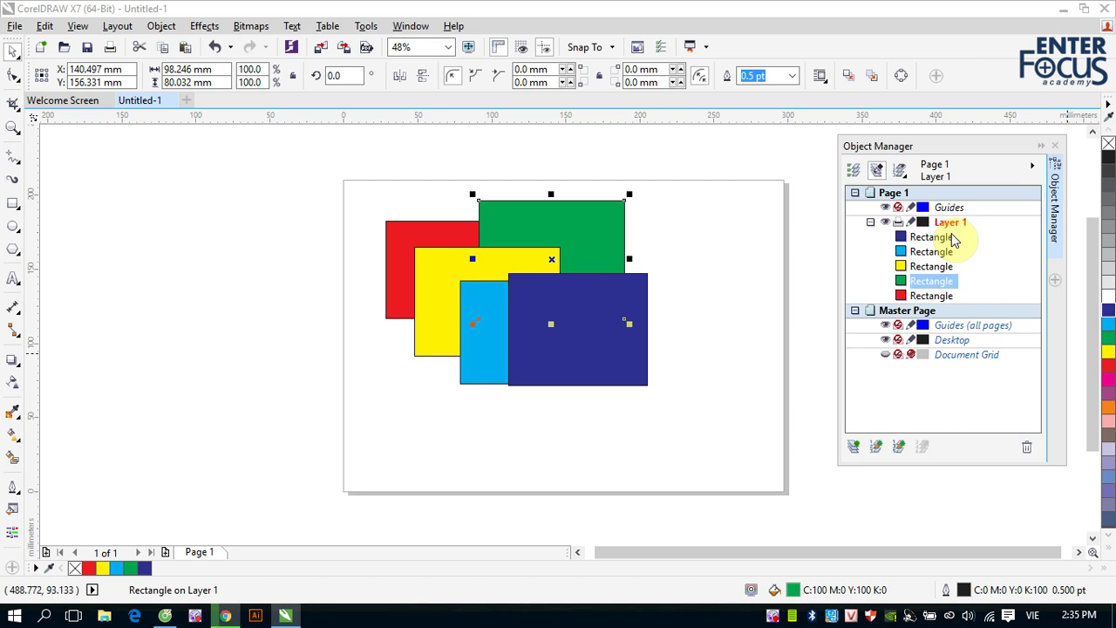
Step: Add a new layer above Layer 1, keeping its default name, and clear the object selection
{"action": "left_click", "coordinate": [853, 448]}
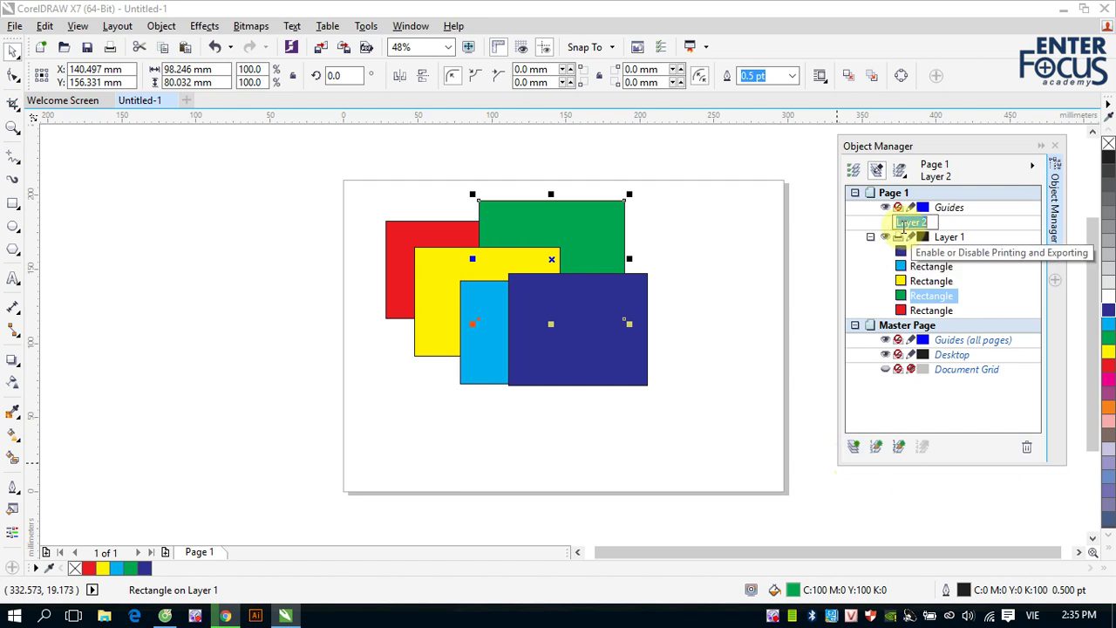
{"action": "left_click", "coordinate": [763, 316]}
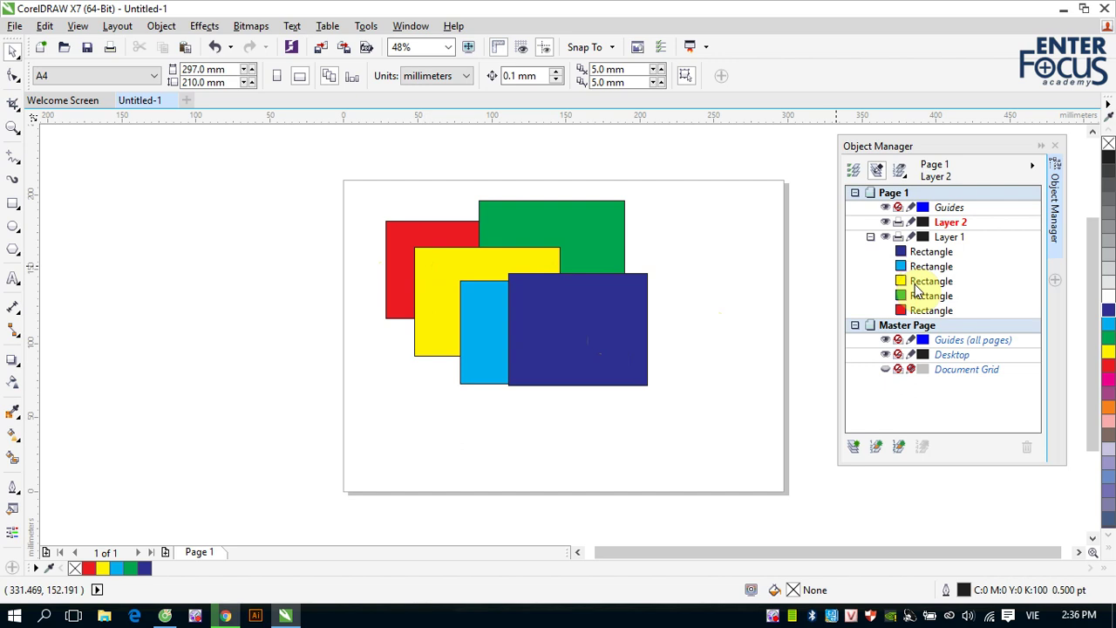
Step: Bring the yellow rectangle to the front of its layer, then restack it between the green and red rectangles in the Object Manager
{"action": "left_click", "coordinate": [437, 276]}
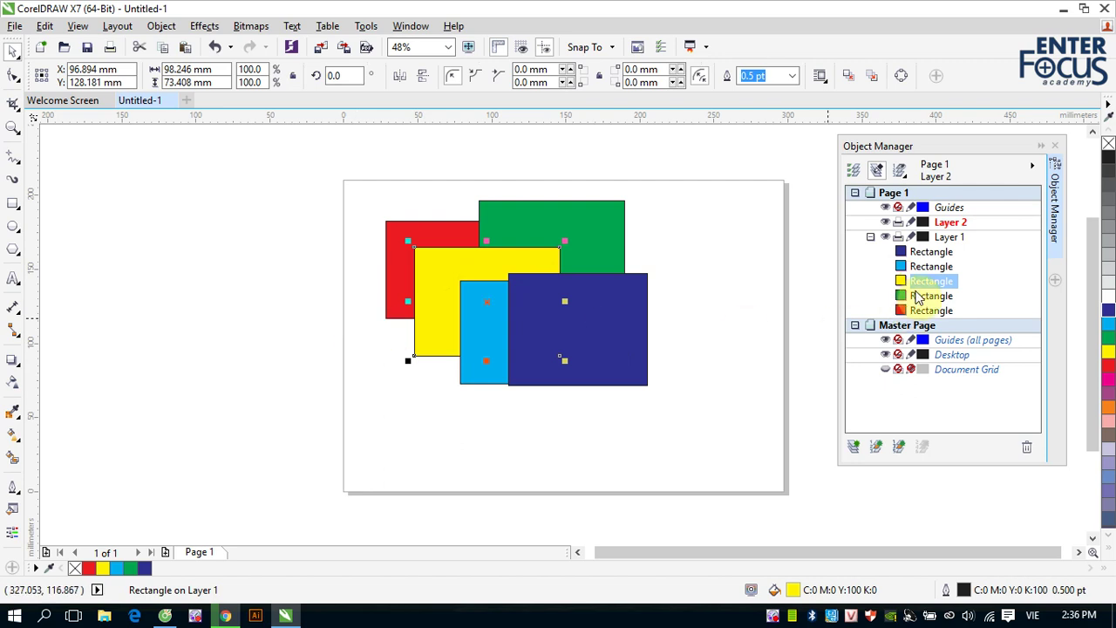
{"action": "left_click", "coordinate": [970, 280]}
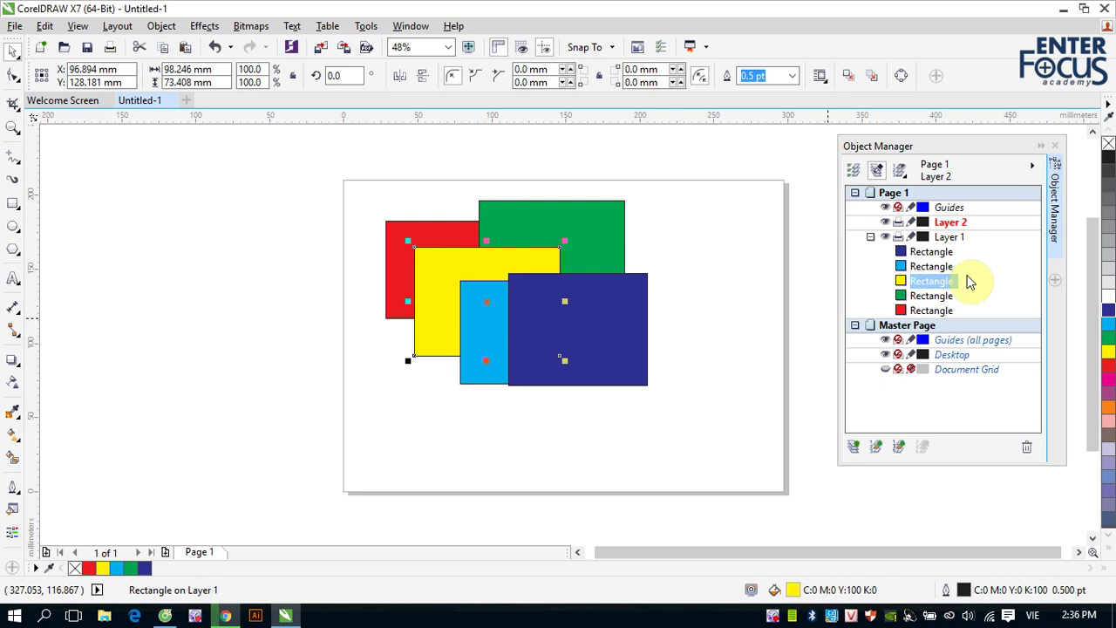
{"action": "key", "text": "shift+Page_Up"}
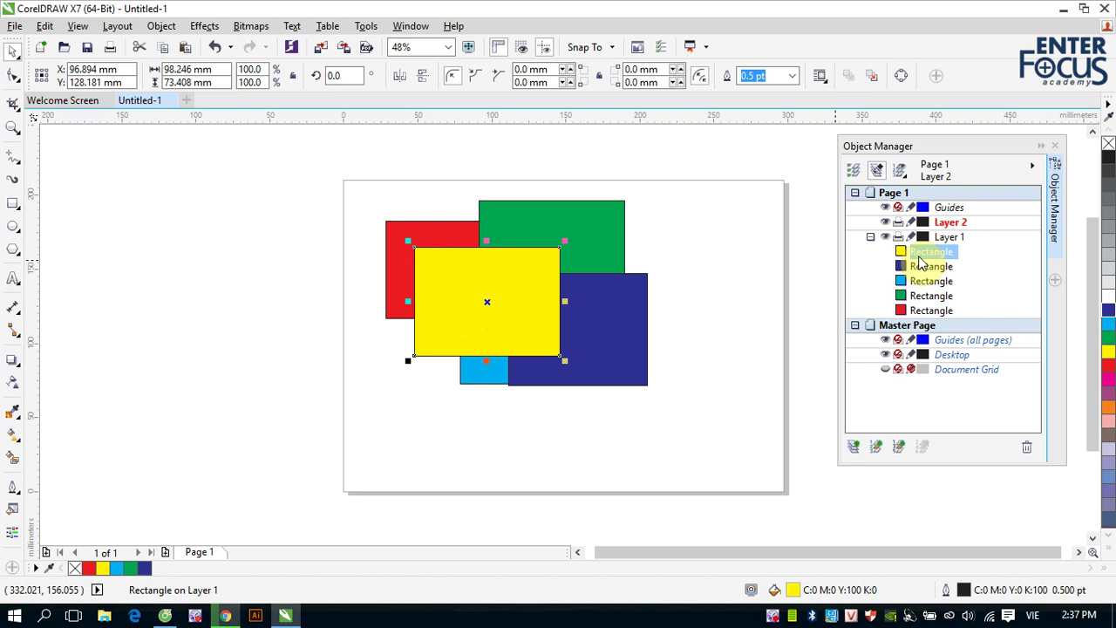
{"action": "left_click_drag", "start_coordinate": [927, 251], "coordinate": [933, 305]}
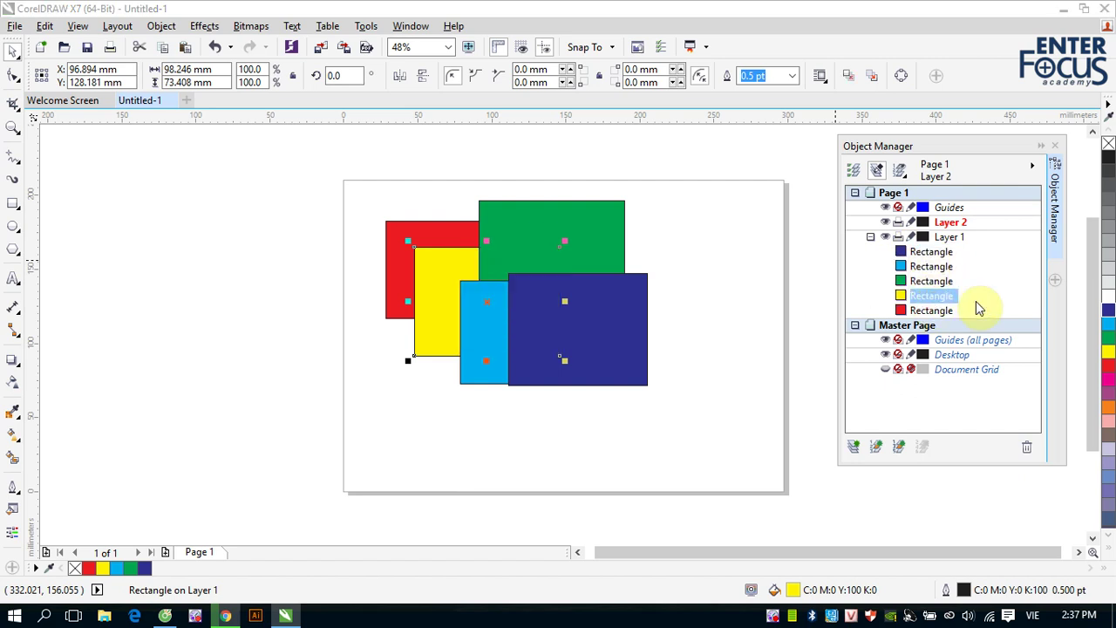
{"action": "left_click", "coordinate": [416, 293]}
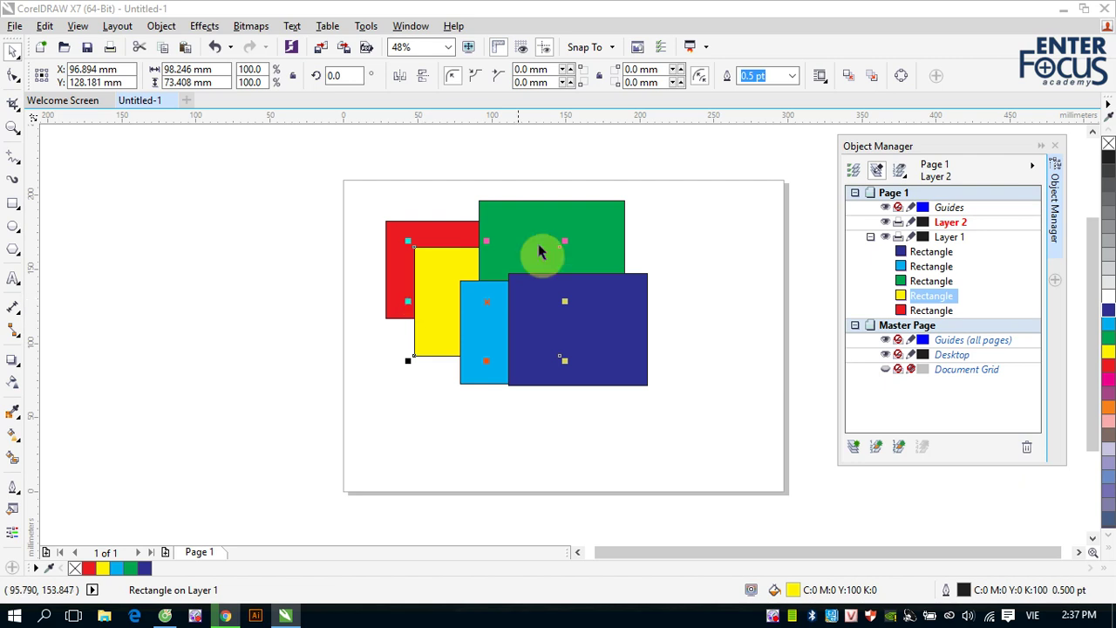
Step: On Layer 2, draw a circle about 58 × 59 mm beside the dark blue rectangle and fill it with magenta
{"action": "left_click", "coordinate": [948, 223]}
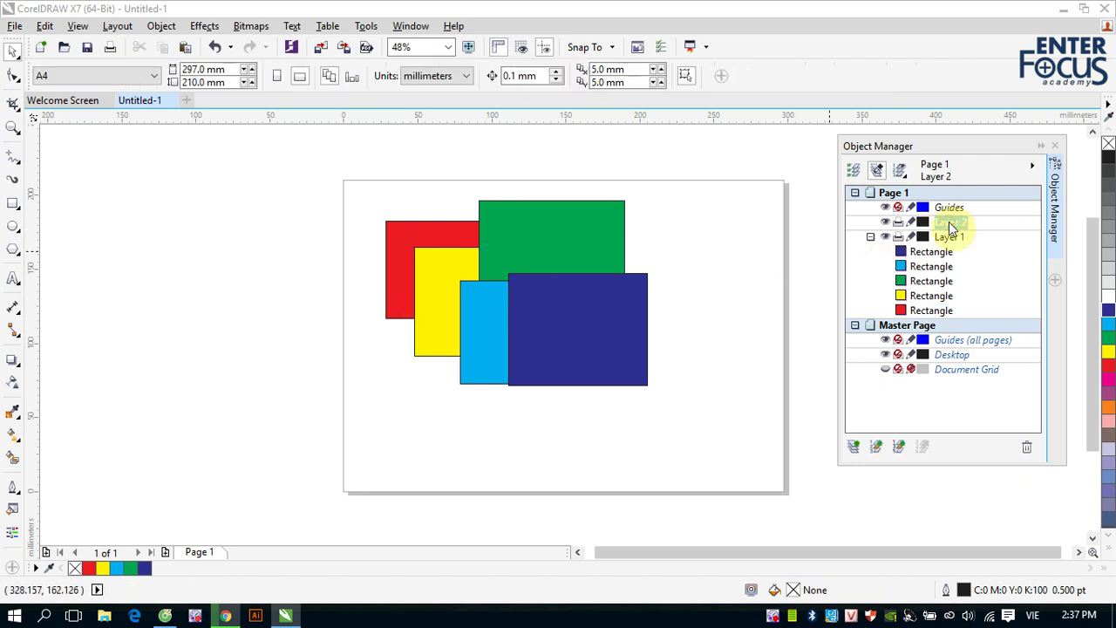
{"action": "left_click", "coordinate": [942, 224]}
{"action": "left_click", "coordinate": [12, 225]}
{"action": "left_click_drag", "start_coordinate": [655, 324], "coordinate": [742, 411]}
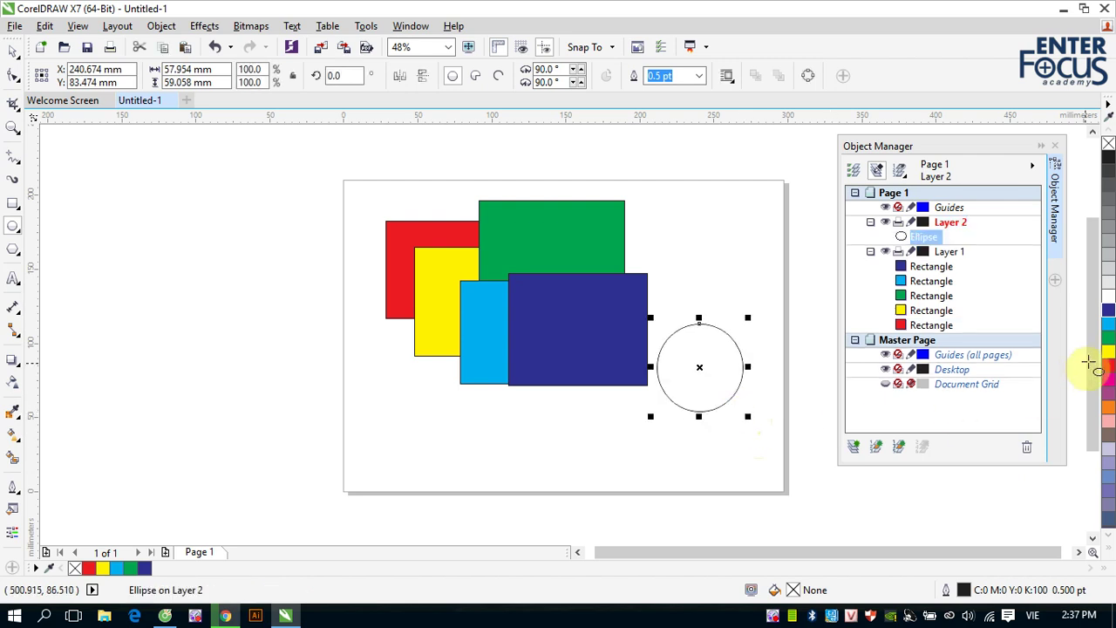
{"action": "left_click", "coordinate": [1109, 389]}
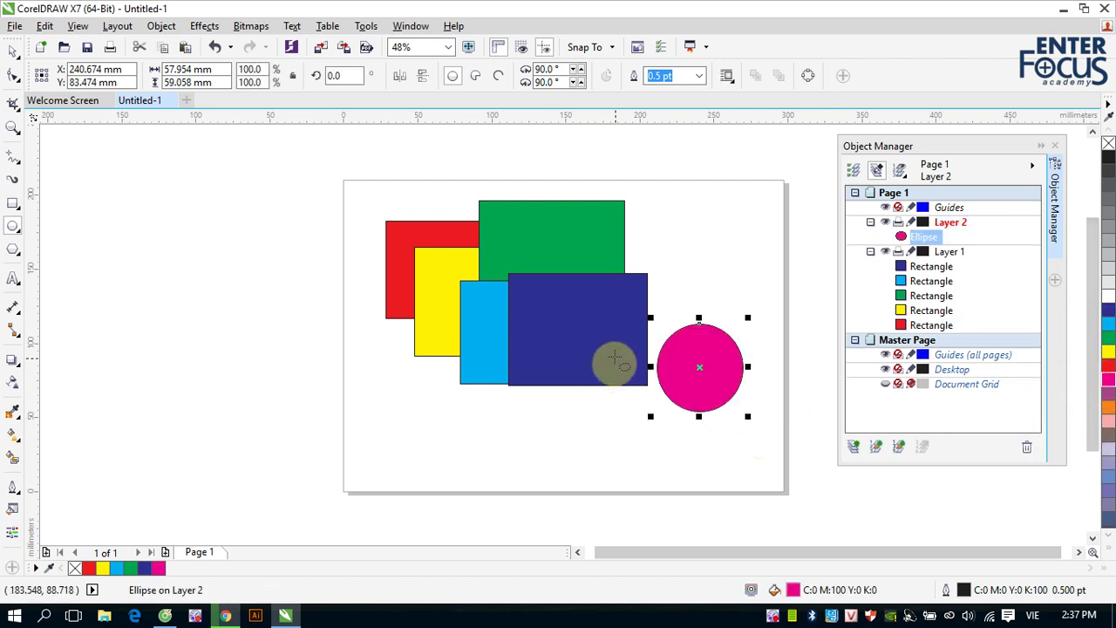
Step: Draw two overlapping circles beside the magenta one, a purple-filled one about 60 × 61 mm and an orange-filled one about 59 × 57 mm
{"action": "left_click_drag", "start_coordinate": [613, 355], "coordinate": [699, 446]}
{"action": "left_click_drag", "start_coordinate": [703, 448], "coordinate": [703, 448]}
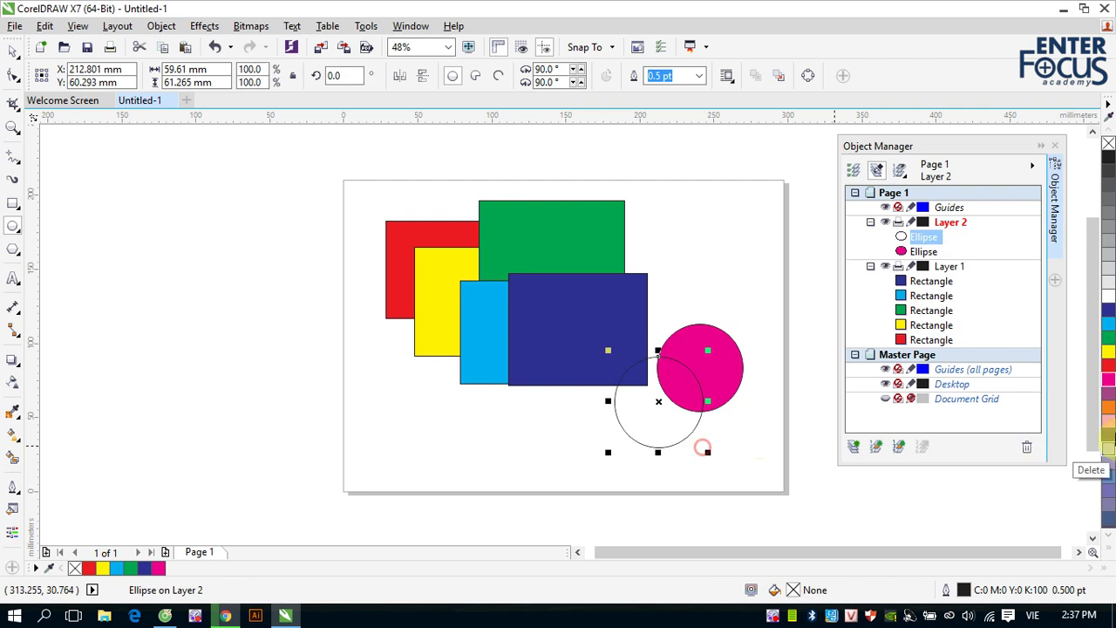
{"action": "left_click_drag", "start_coordinate": [1108, 392], "coordinate": [646, 402]}
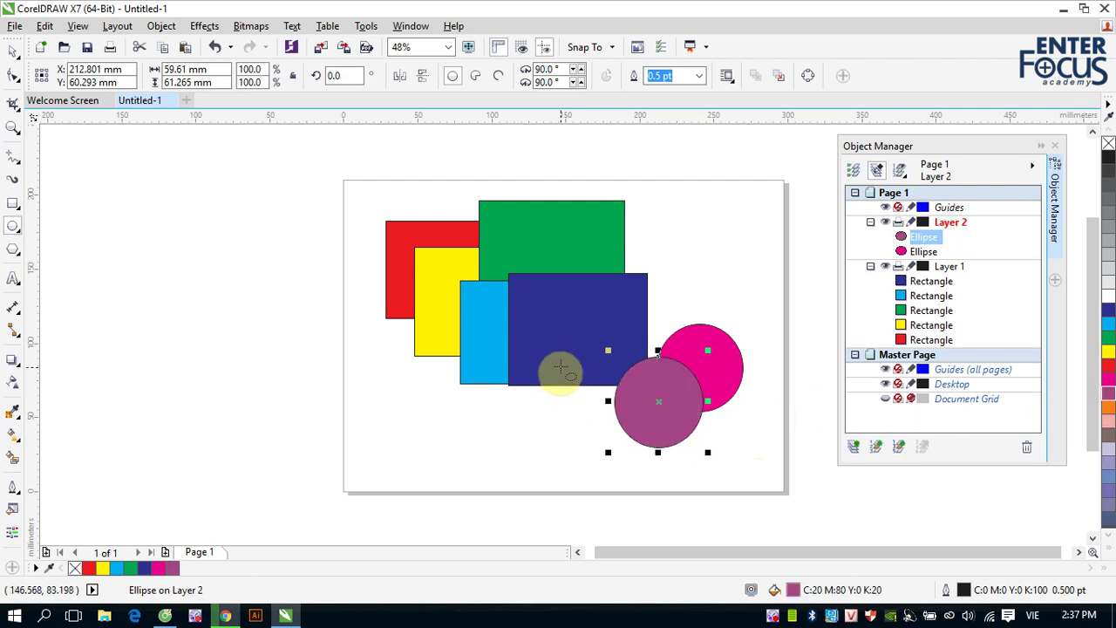
{"action": "left_click_drag", "start_coordinate": [559, 367], "coordinate": [653, 455]}
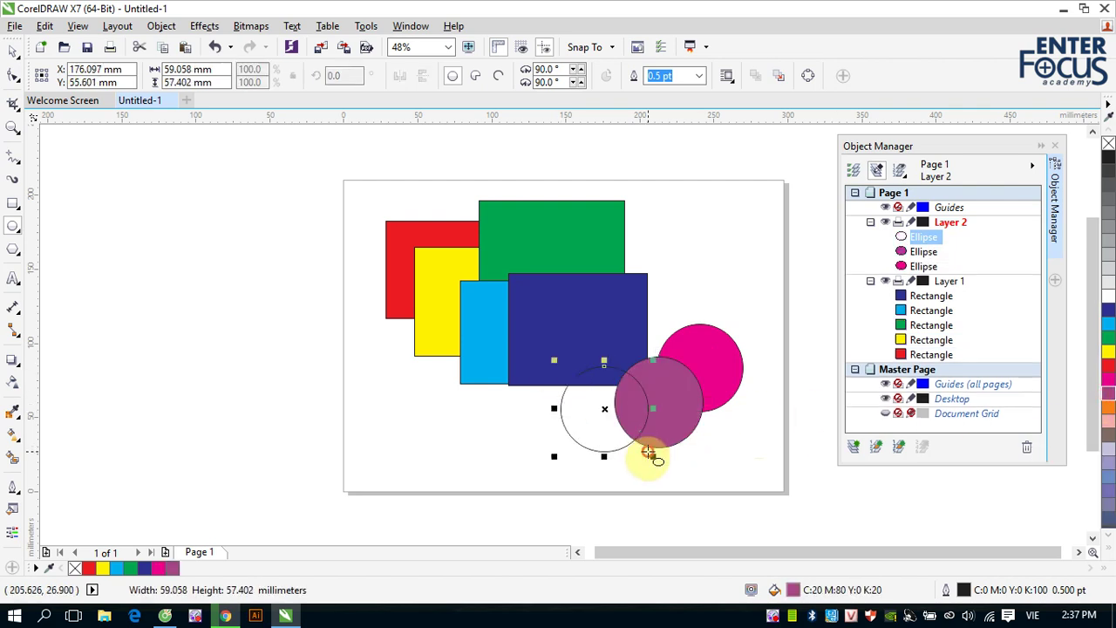
{"action": "left_click_drag", "start_coordinate": [1001, 393], "coordinate": [926, 236]}
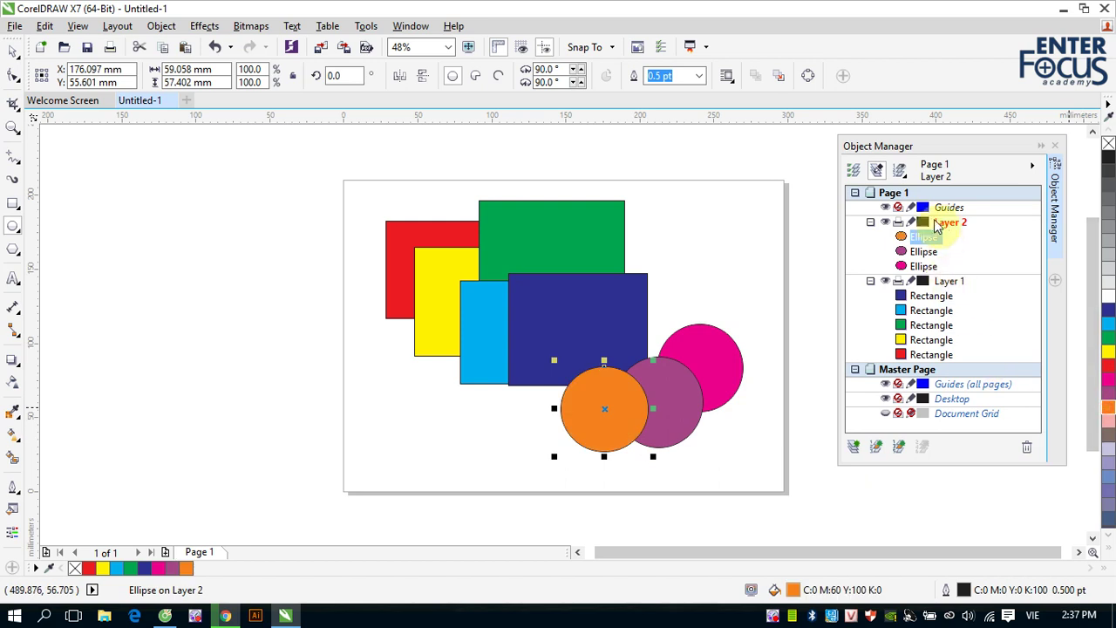
Step: Draw a pink-filled ellipse about 67 × 70 mm and a dark brown-filled one about 73 × 78 mm overlapping the existing circles
{"action": "left_click_drag", "start_coordinate": [547, 314], "coordinate": [657, 427]}
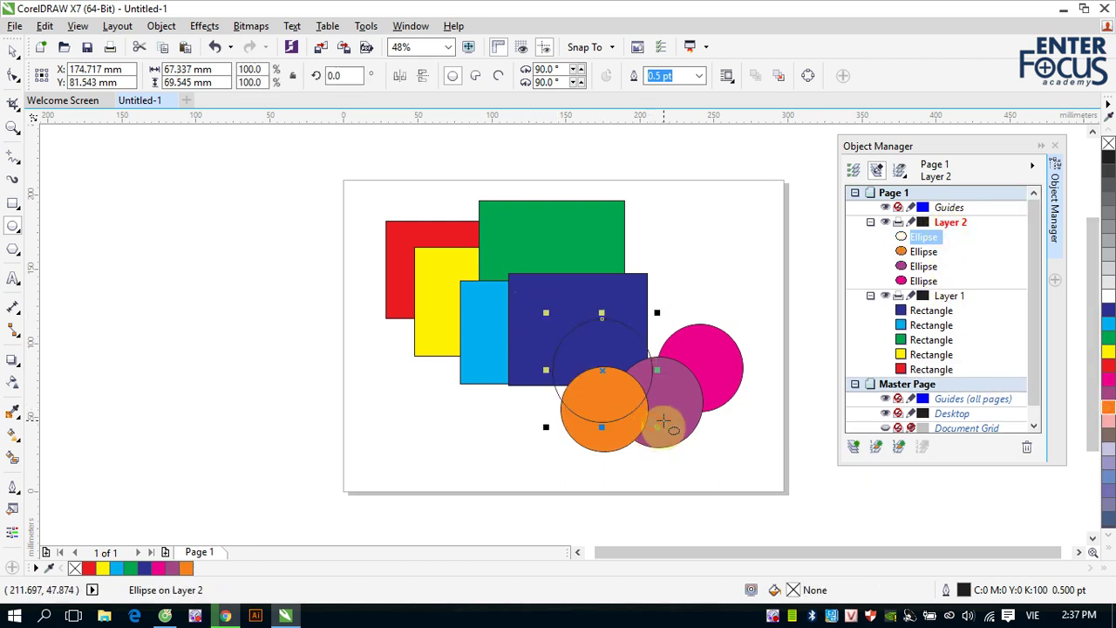
{"action": "left_click", "coordinate": [1109, 419]}
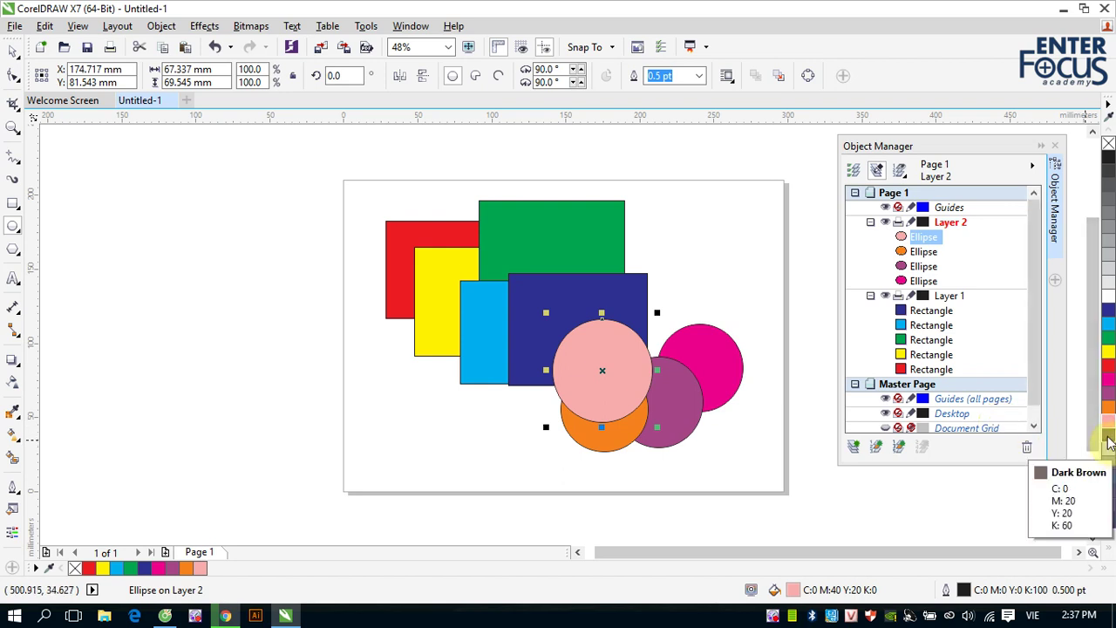
{"action": "left_click_drag", "start_coordinate": [612, 279], "coordinate": [722, 399]}
{"action": "left_click", "coordinate": [1111, 436]}
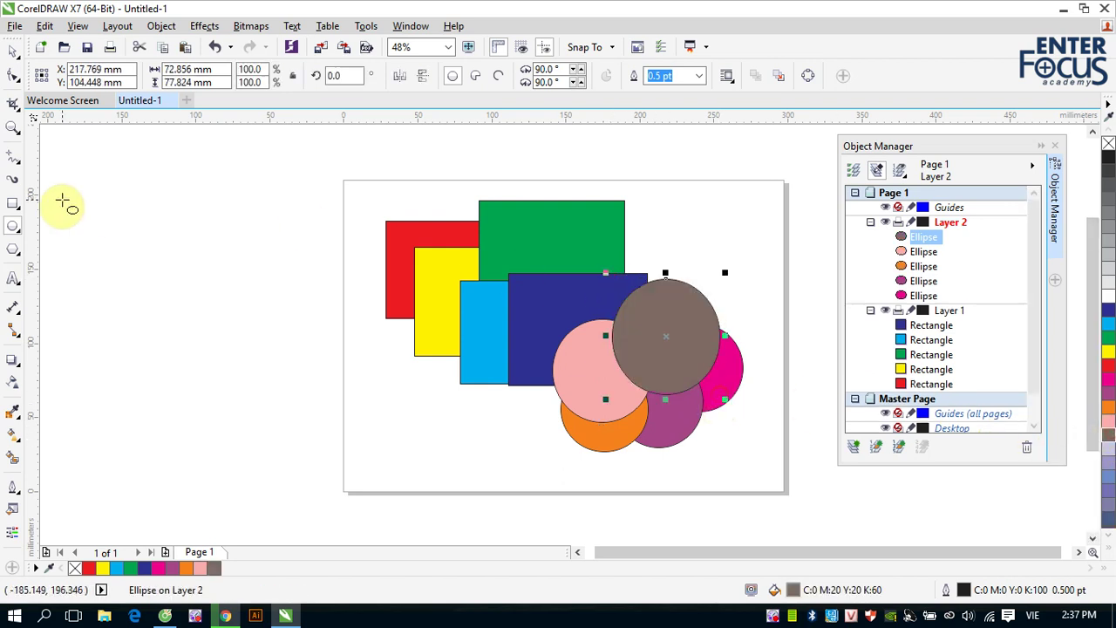
Step: Bring the red rectangle to the front of Layer 1 and move it to about X 147 mm, Y 74 mm, overlapping the circles
{"action": "left_click", "coordinate": [13, 52]}
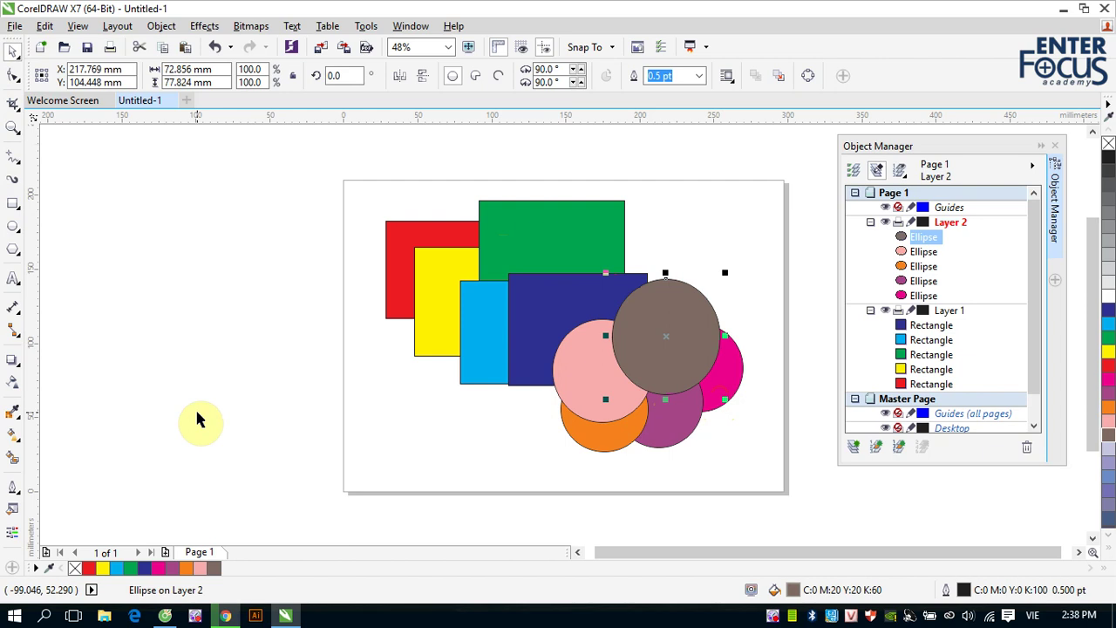
{"action": "left_click", "coordinate": [398, 268]}
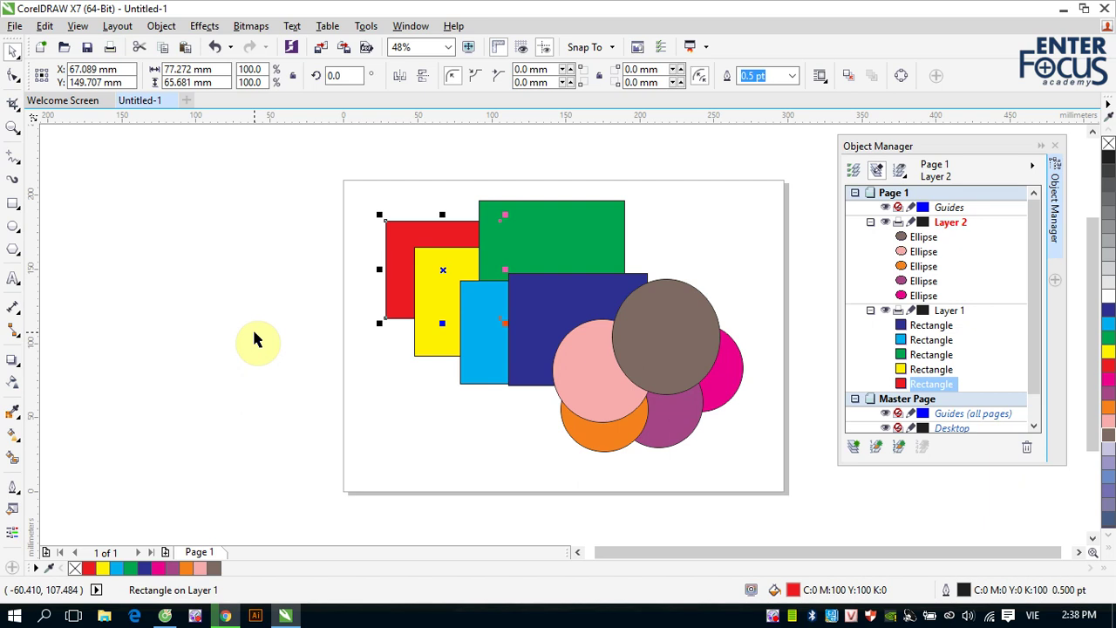
{"action": "key", "text": "shift+Page_Up"}
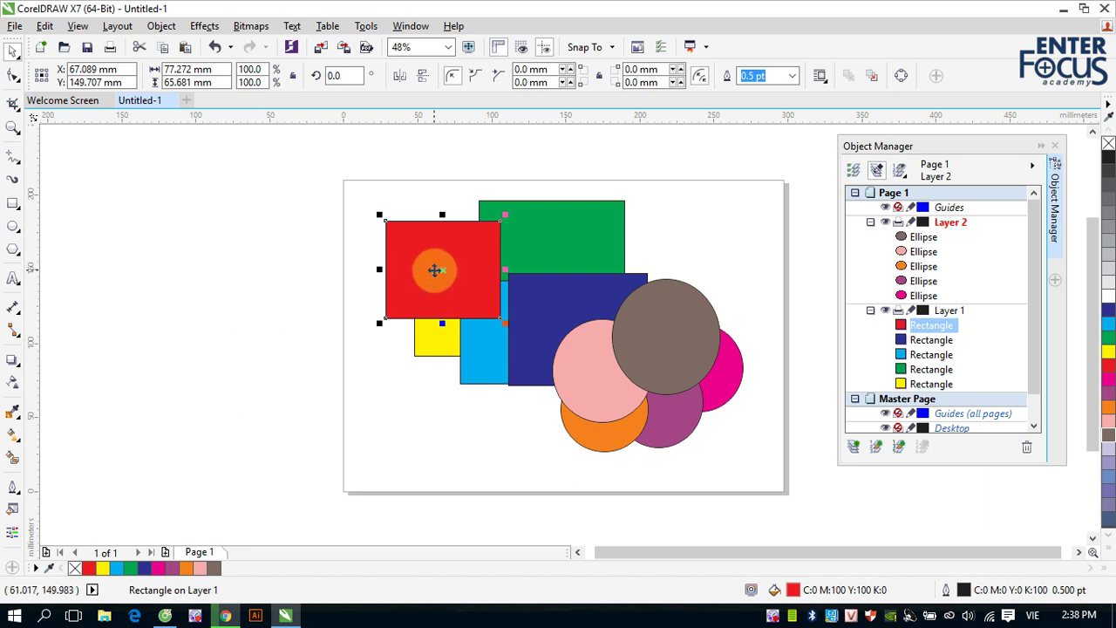
{"action": "left_click_drag", "start_coordinate": [433, 264], "coordinate": [554, 384]}
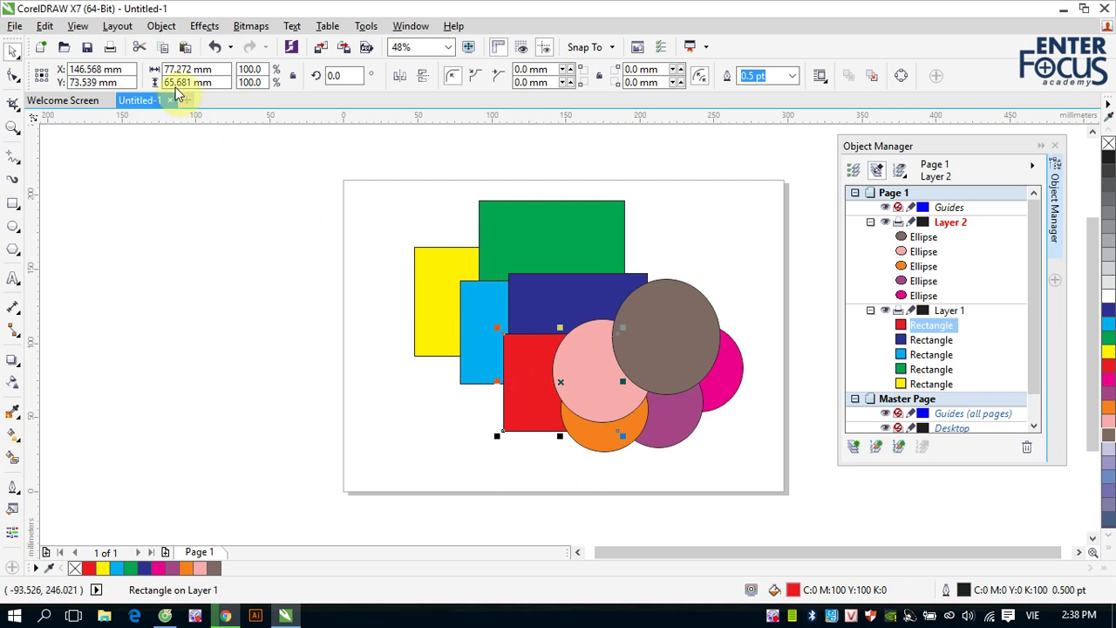
Step: Bring the red rectangle to the front of the page, accepting the layer change, and move it to about X 217 mm, Y 131 mm
{"action": "left_click", "coordinate": [160, 28]}
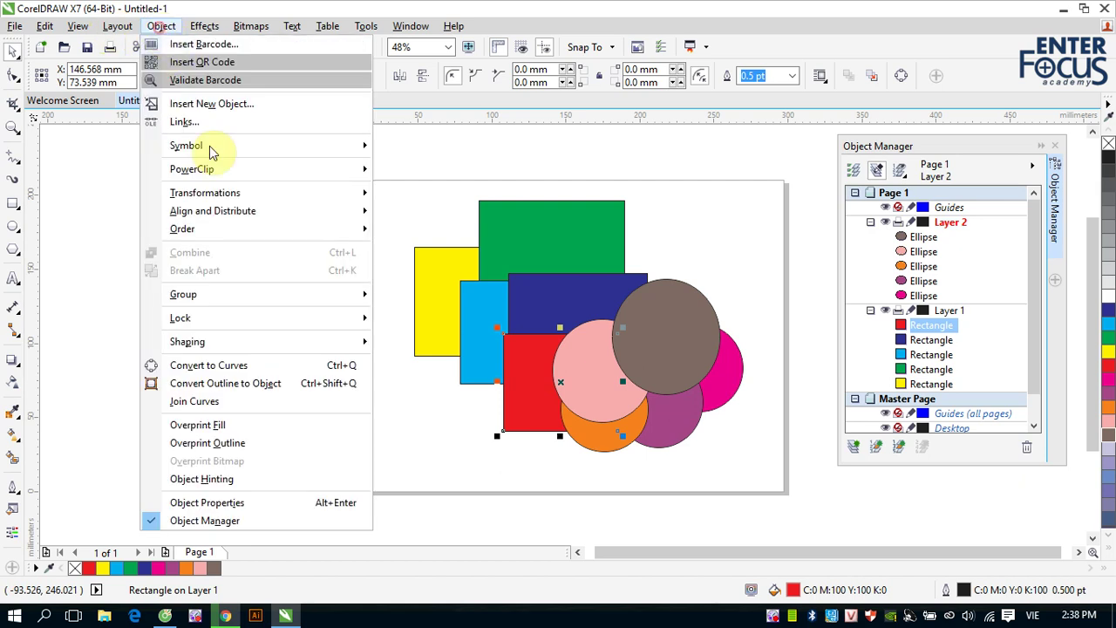
{"action": "left_click", "coordinate": [202, 230]}
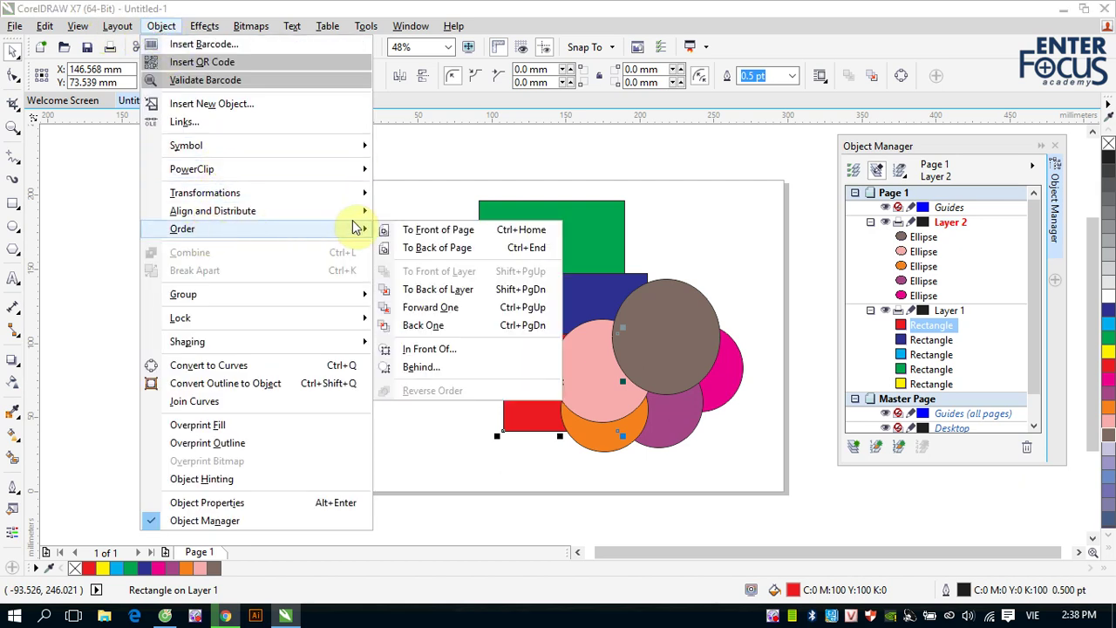
{"action": "left_click", "coordinate": [421, 234]}
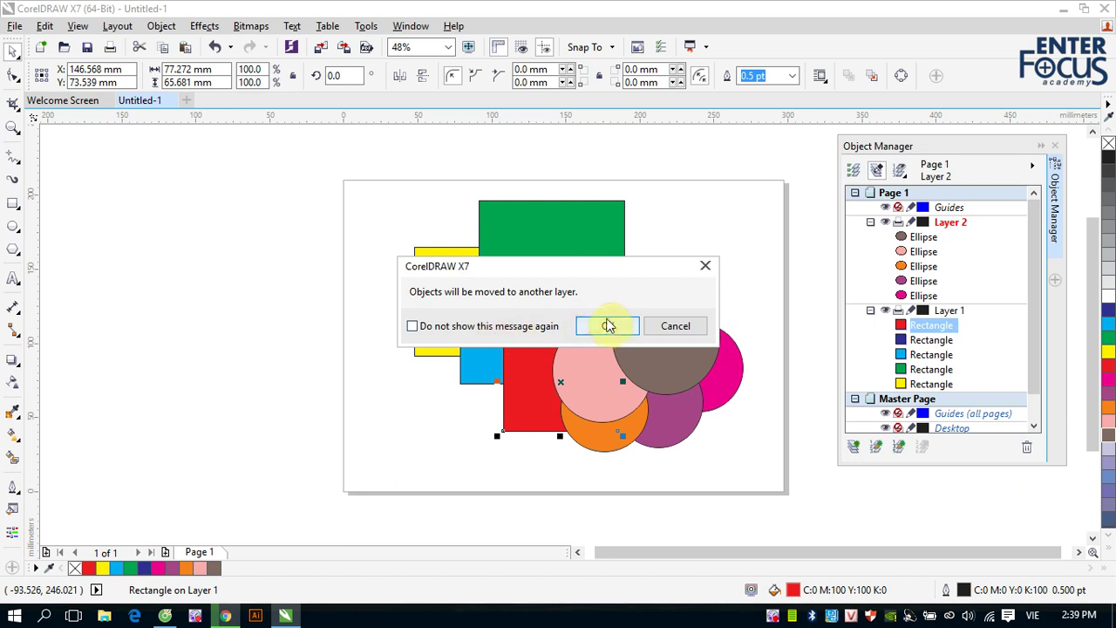
{"action": "left_click", "coordinate": [608, 327]}
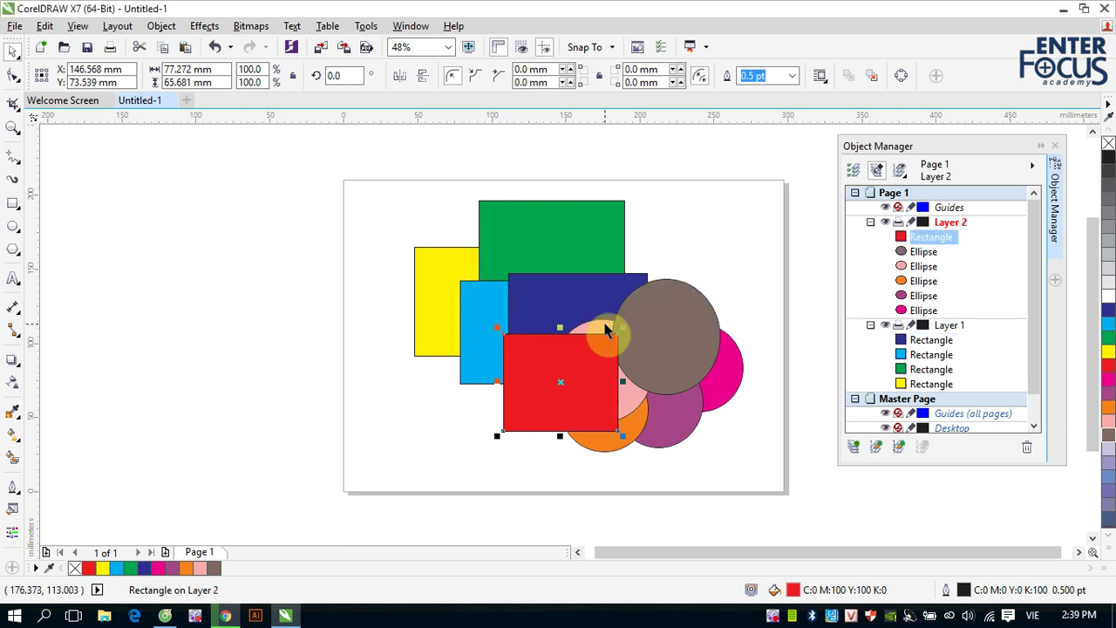
{"action": "left_click_drag", "start_coordinate": [575, 392], "coordinate": [667, 370]}
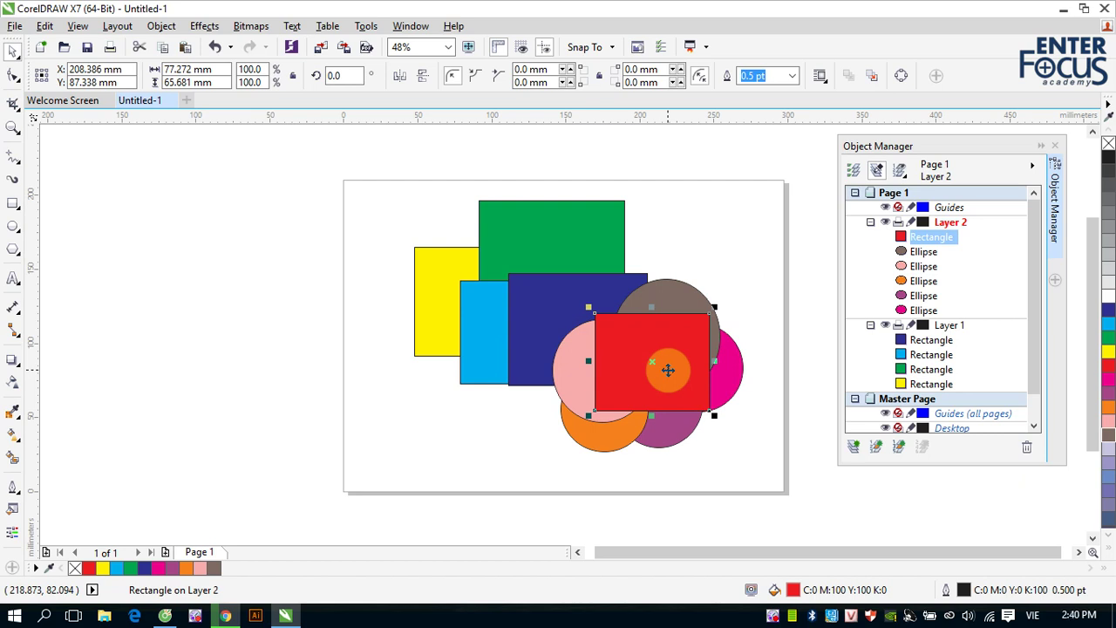
{"action": "left_click_drag", "start_coordinate": [668, 370], "coordinate": [681, 303]}
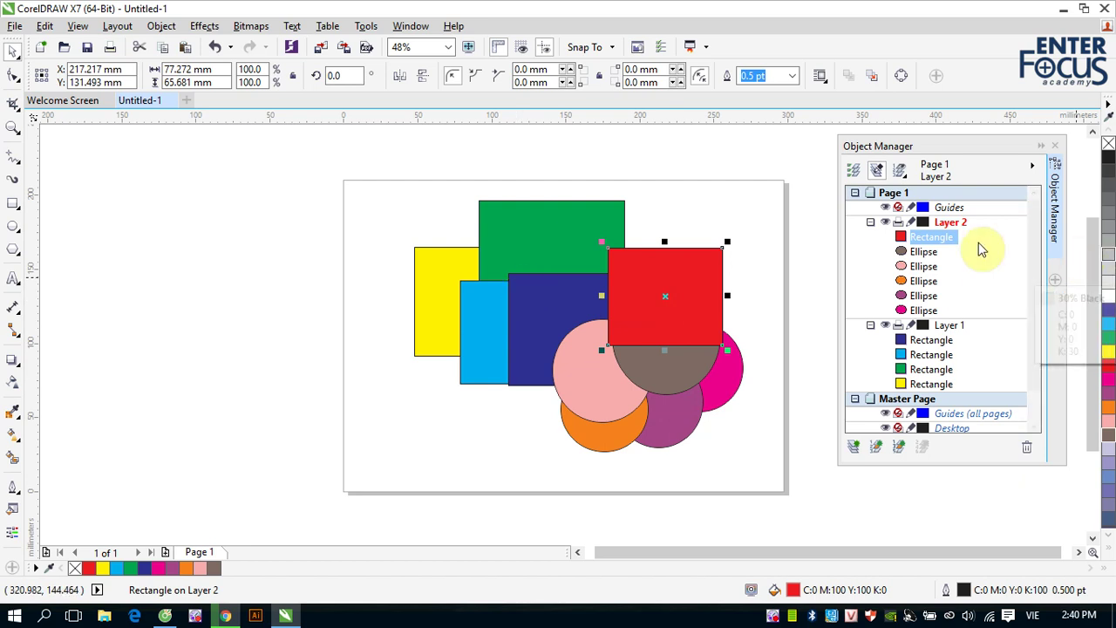
Step: Move the yellow rectangle from Layer 1 into Layer 2 directly below the red rectangle, and enlarge the Object Manager to show all its entries
{"action": "left_click", "coordinate": [928, 383]}
{"action": "left_click_drag", "start_coordinate": [927, 388], "coordinate": [916, 249]}
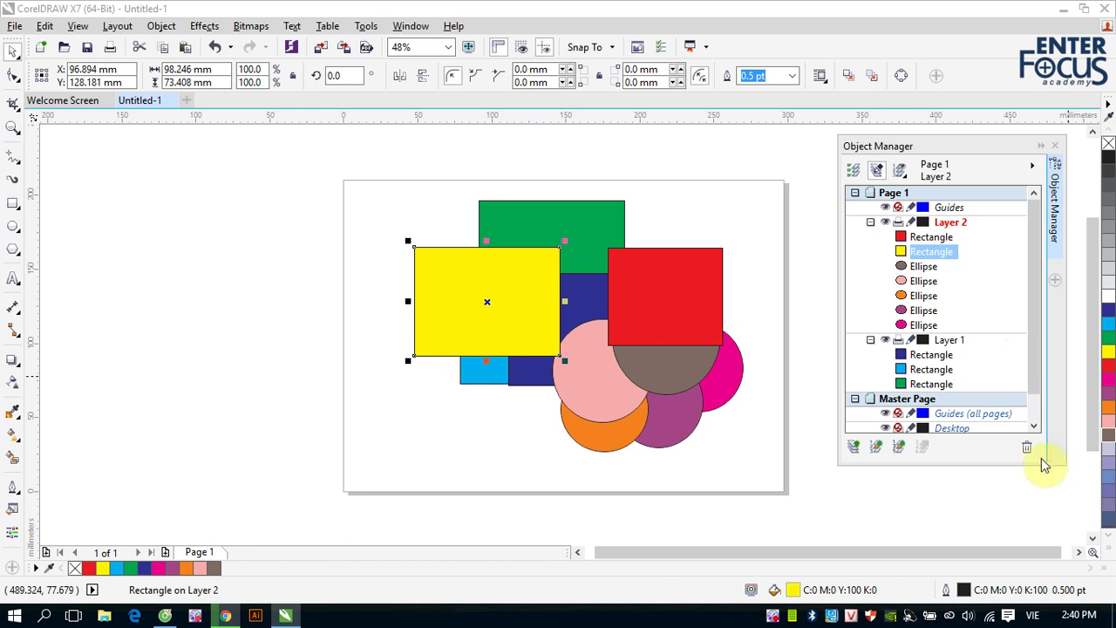
{"action": "left_click_drag", "start_coordinate": [1055, 461], "coordinate": [1049, 516]}
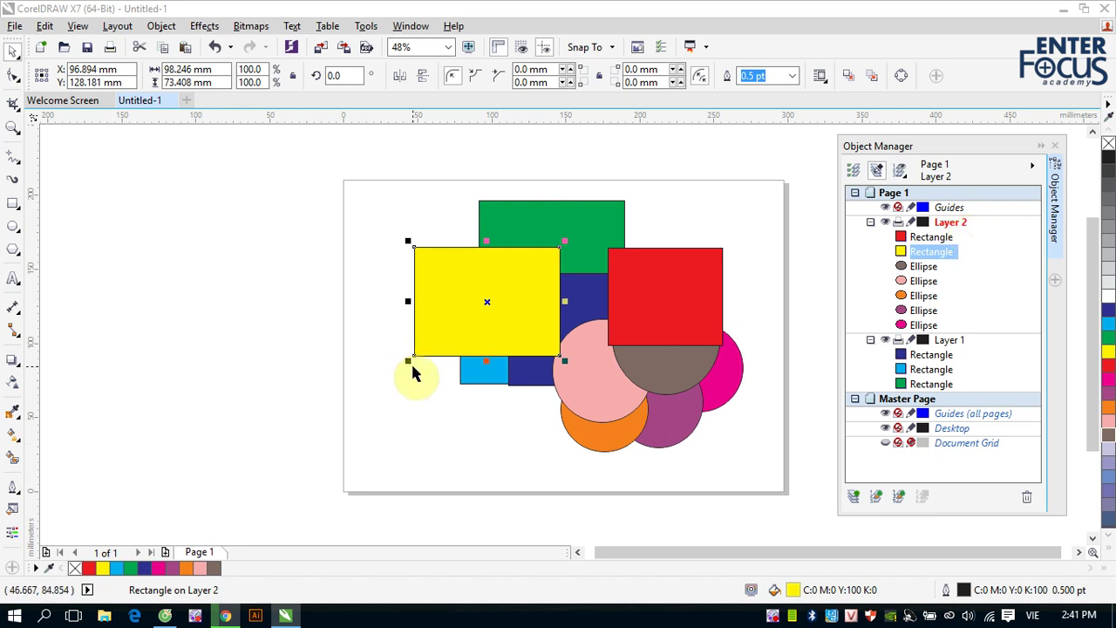
Step: Check that shapes on both layers can be selected with Edit Across Layers enabled, picking circles and rectangles in turn
{"action": "left_click", "coordinate": [579, 394]}
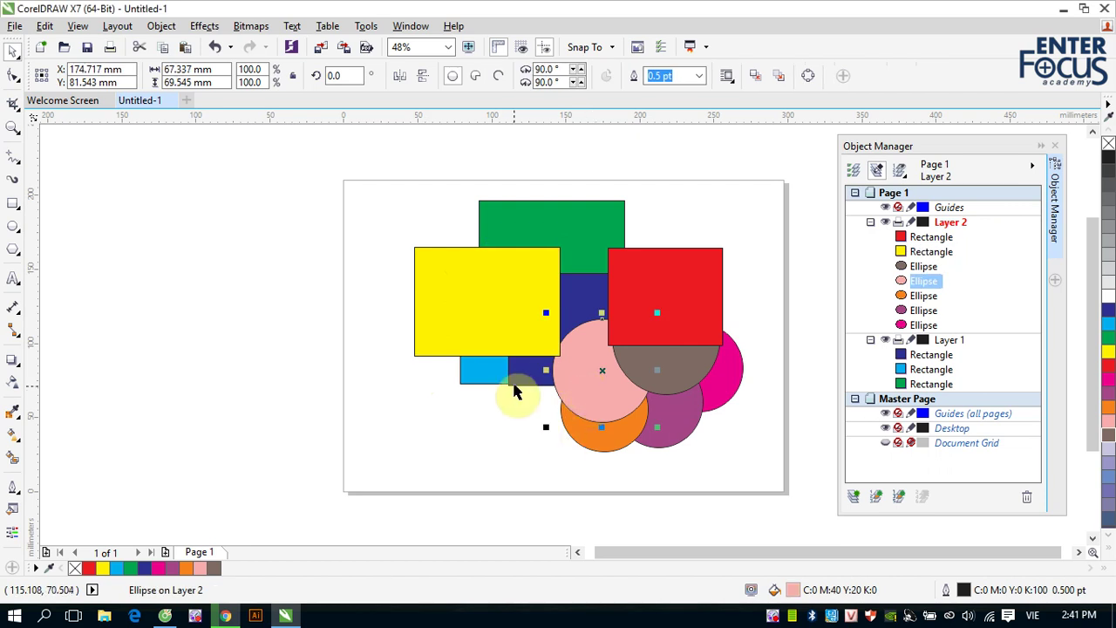
{"action": "left_click", "coordinate": [521, 377]}
{"action": "left_click", "coordinate": [555, 220]}
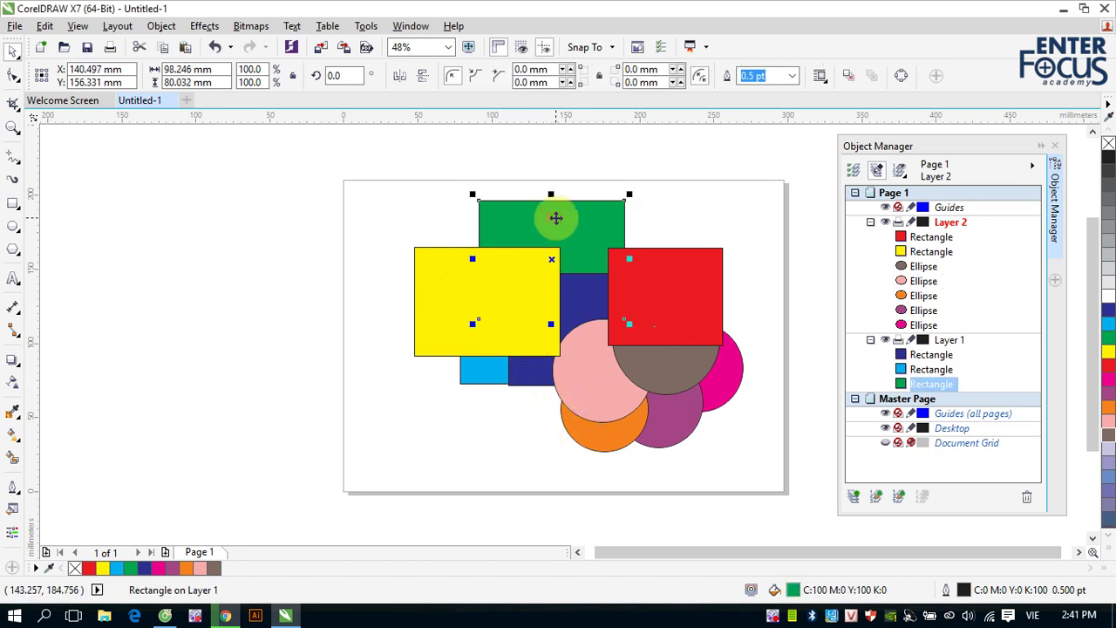
{"action": "left_click", "coordinate": [475, 377]}
{"action": "left_click", "coordinate": [664, 377]}
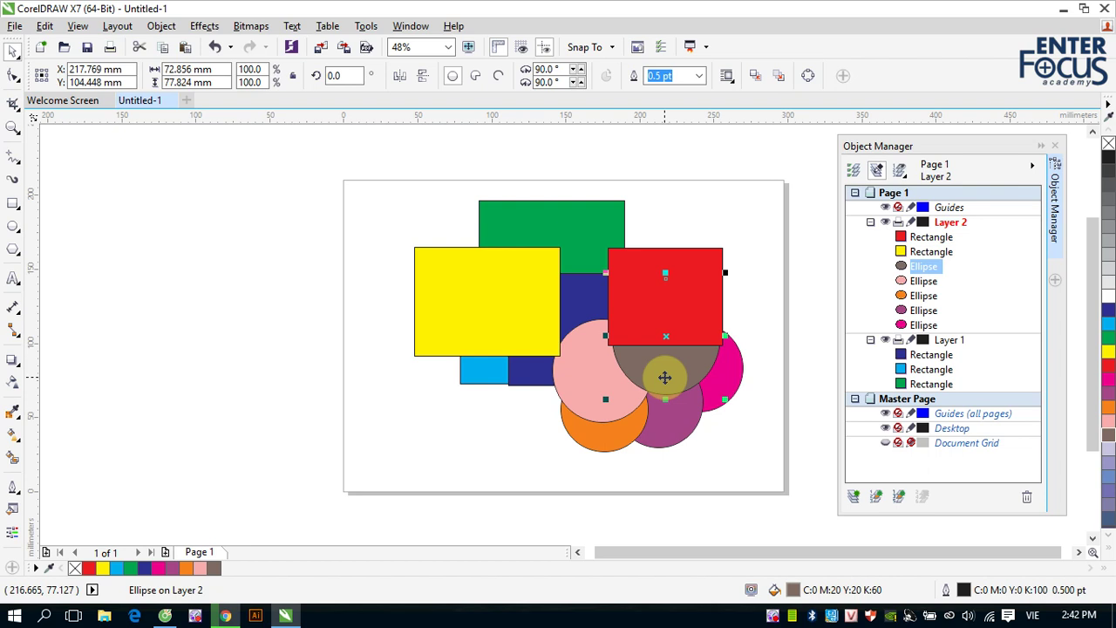
{"action": "left_click", "coordinate": [548, 219]}
{"action": "left_click", "coordinate": [436, 286]}
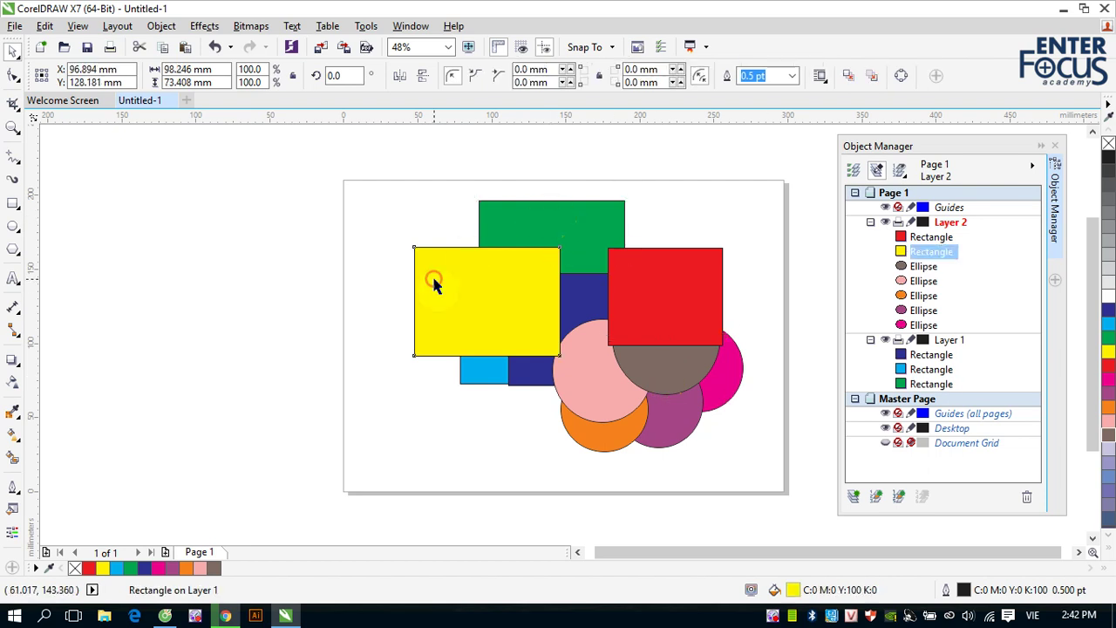
{"action": "left_click", "coordinate": [478, 382]}
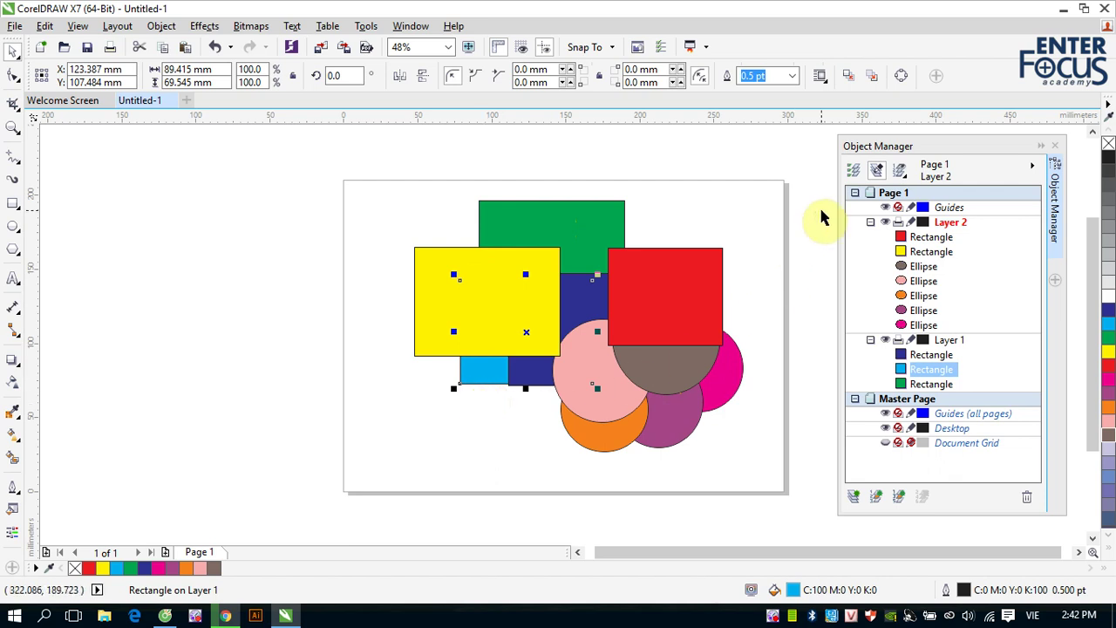
Step: Disable Edit Across Layers and test selecting Layer 2's rectangles and circles and Layer 1's green rectangle while Layer 2 is active
{"action": "left_click", "coordinate": [877, 174]}
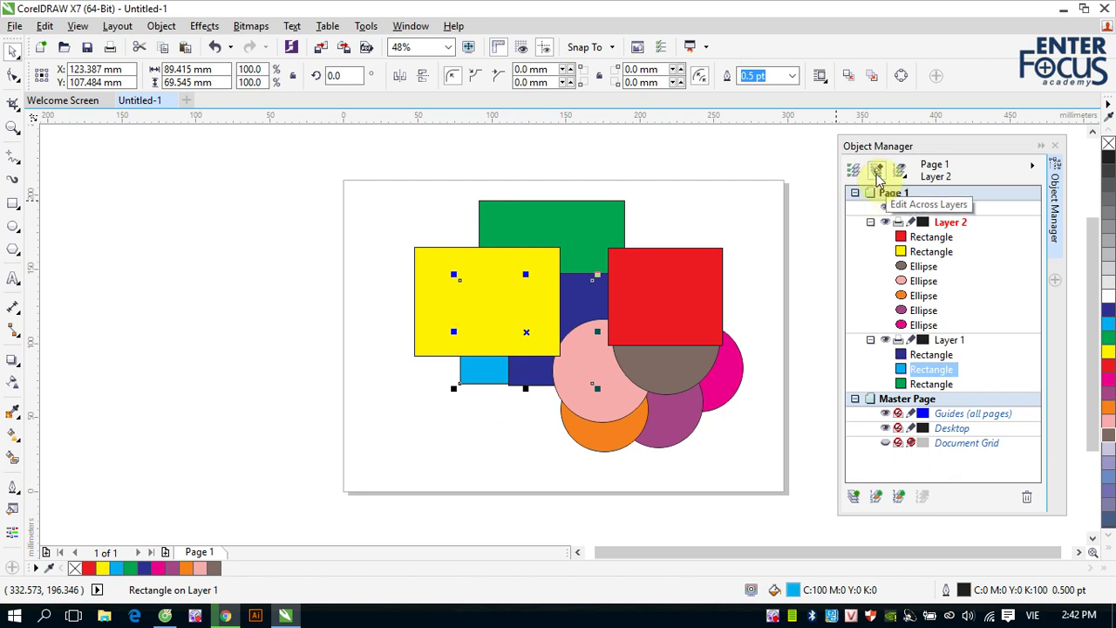
{"action": "left_click", "coordinate": [745, 220]}
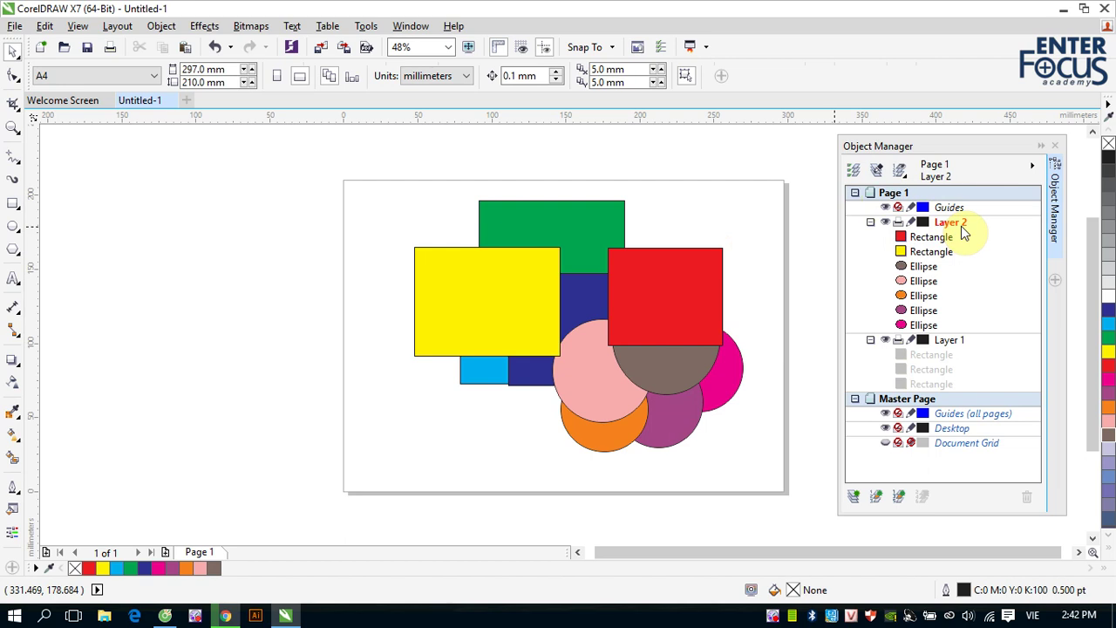
{"action": "left_click", "coordinate": [660, 304]}
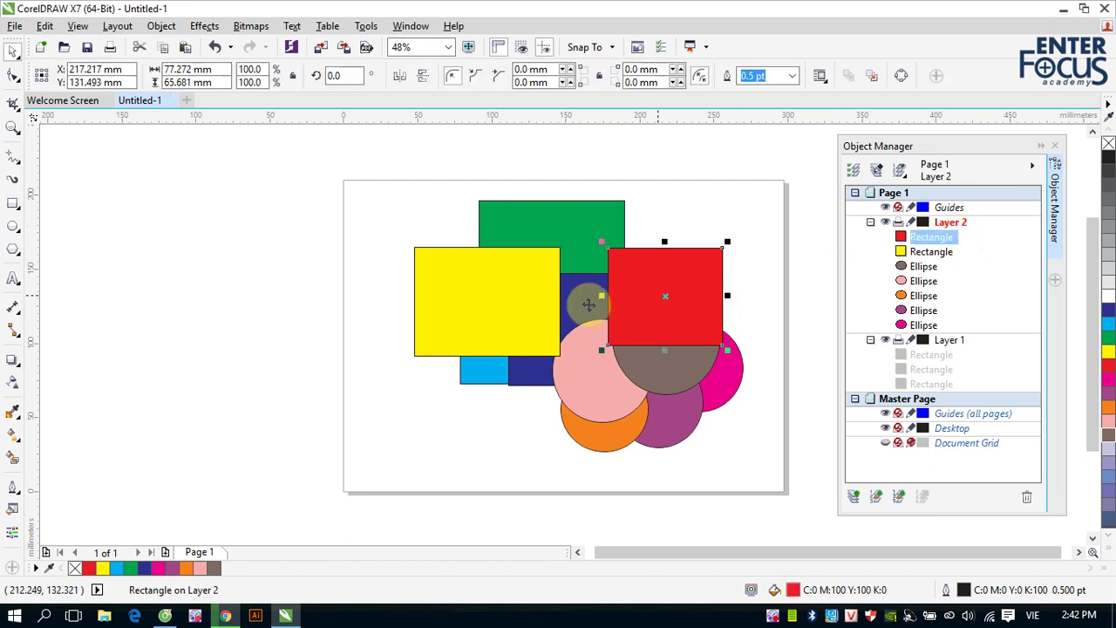
{"action": "left_click", "coordinate": [493, 303]}
{"action": "left_click", "coordinate": [604, 395]}
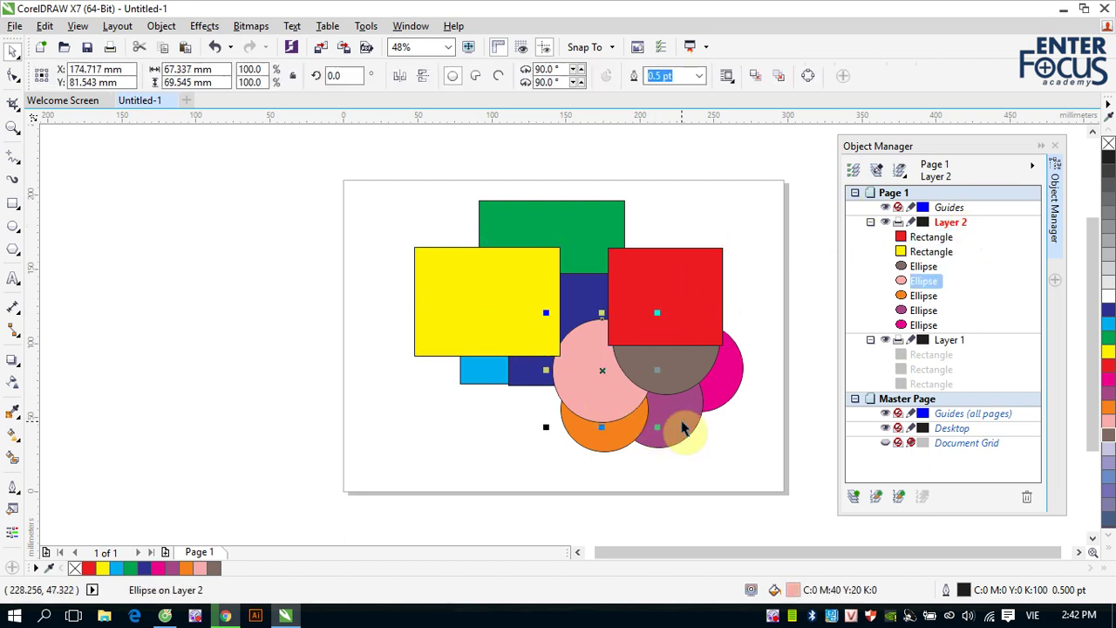
{"action": "left_click", "coordinate": [685, 437]}
{"action": "left_click", "coordinate": [721, 379]}
{"action": "left_click", "coordinate": [681, 376]}
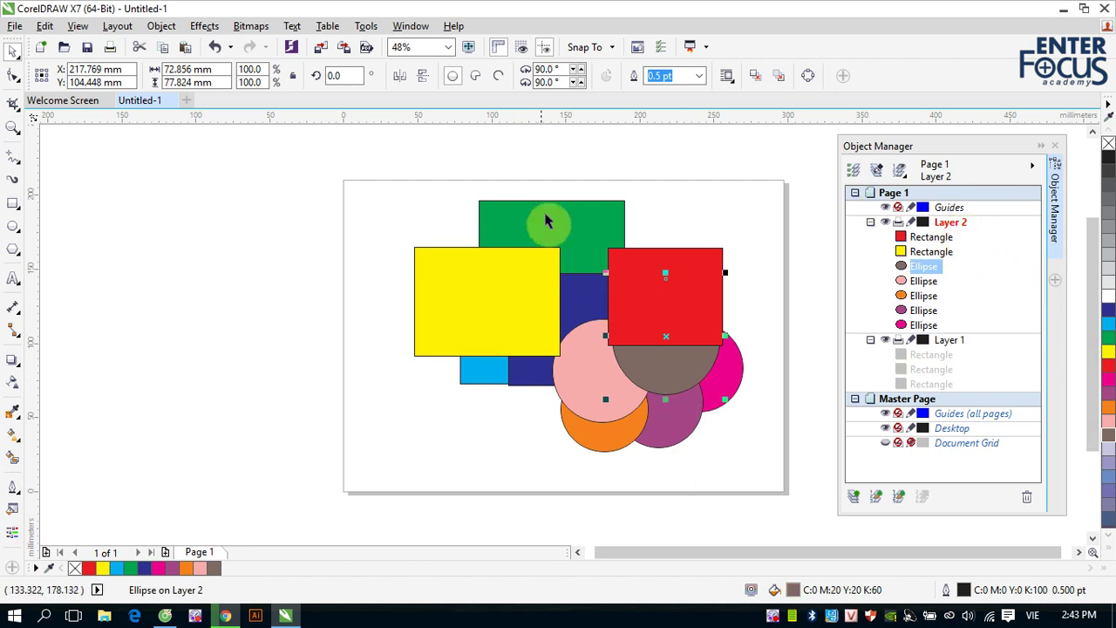
{"action": "left_click", "coordinate": [573, 226]}
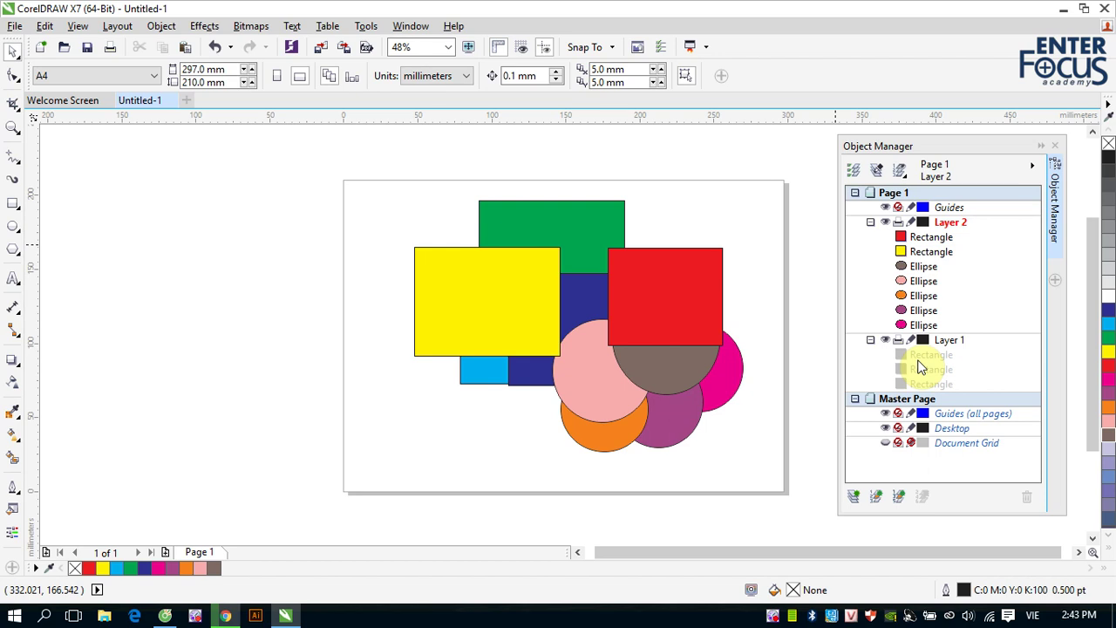
Step: Make Layer 1 the active layer and test selecting its dark blue rectangle, leaving nothing selected
{"action": "left_click", "coordinate": [949, 340]}
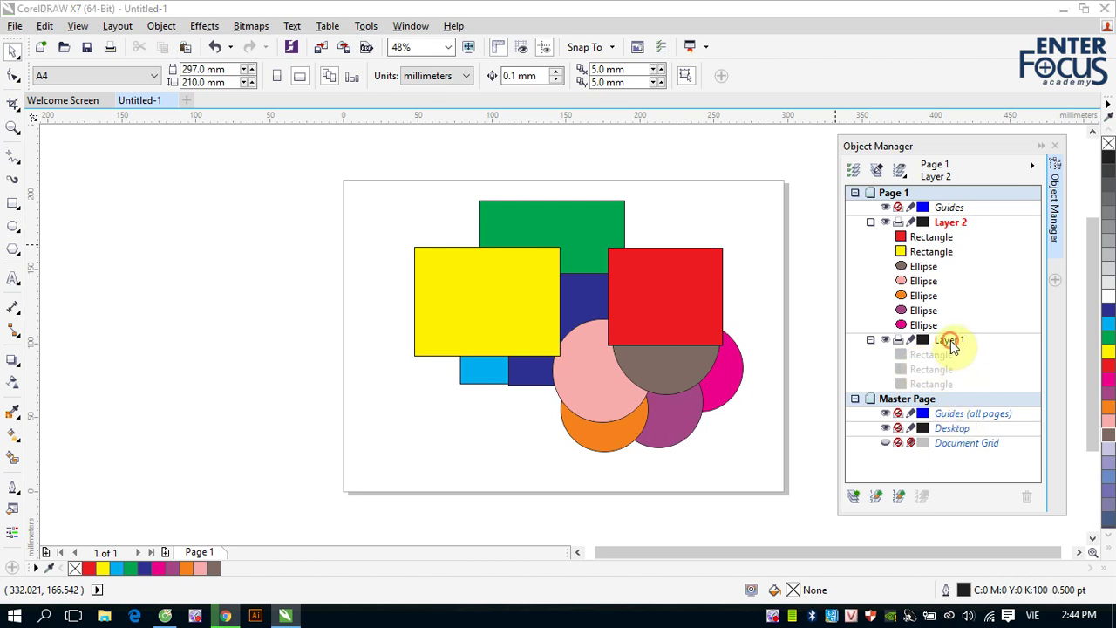
{"action": "left_click", "coordinate": [950, 340]}
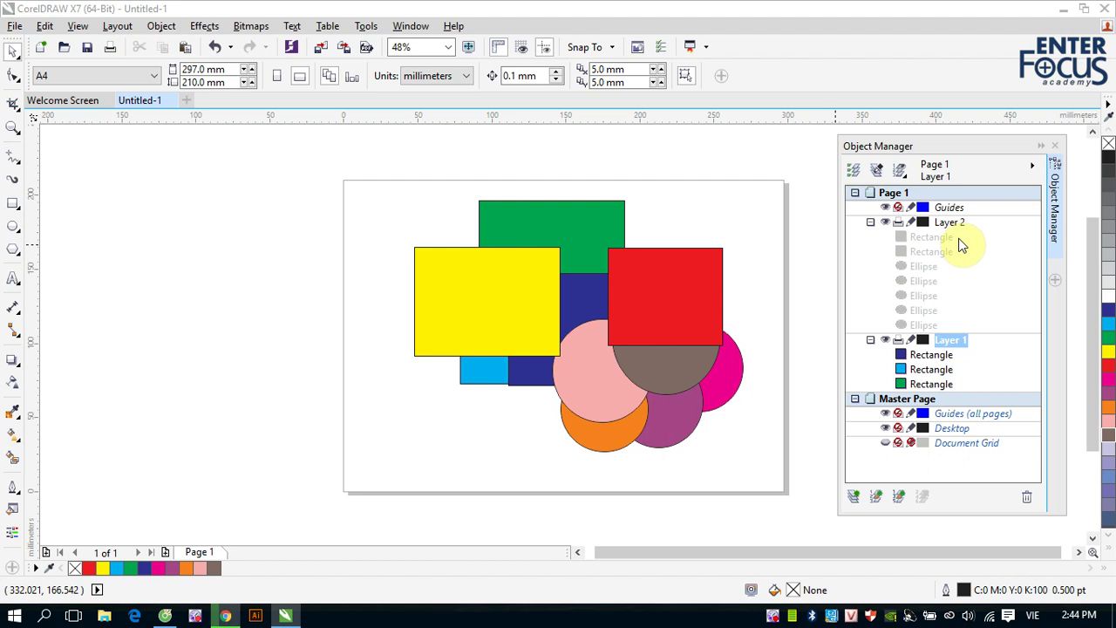
{"action": "left_click", "coordinate": [583, 367]}
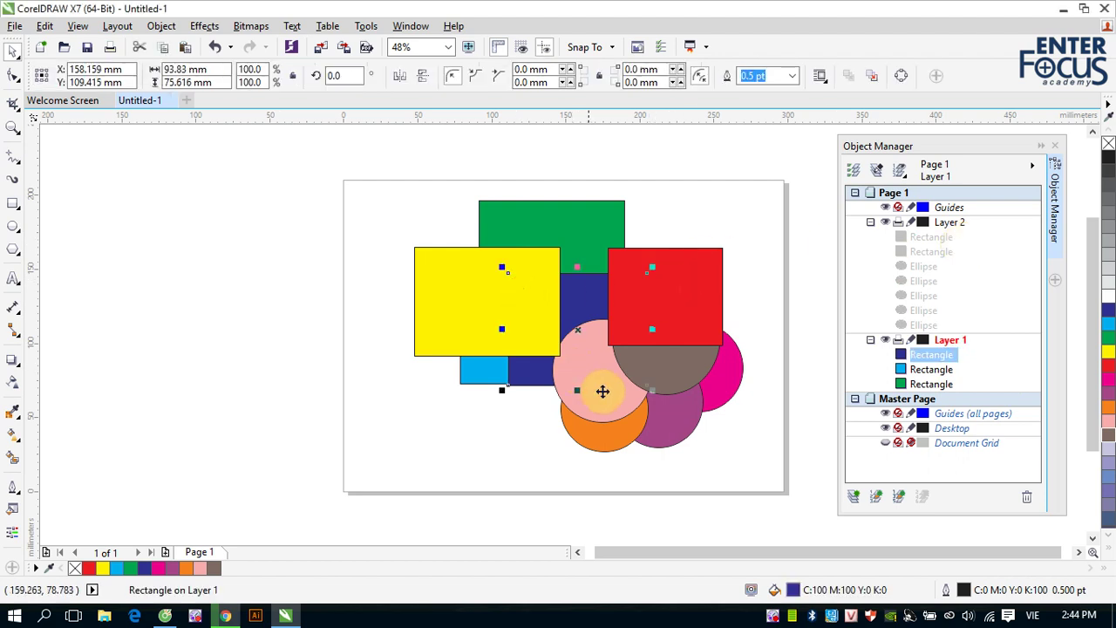
{"action": "key", "text": "Escape"}
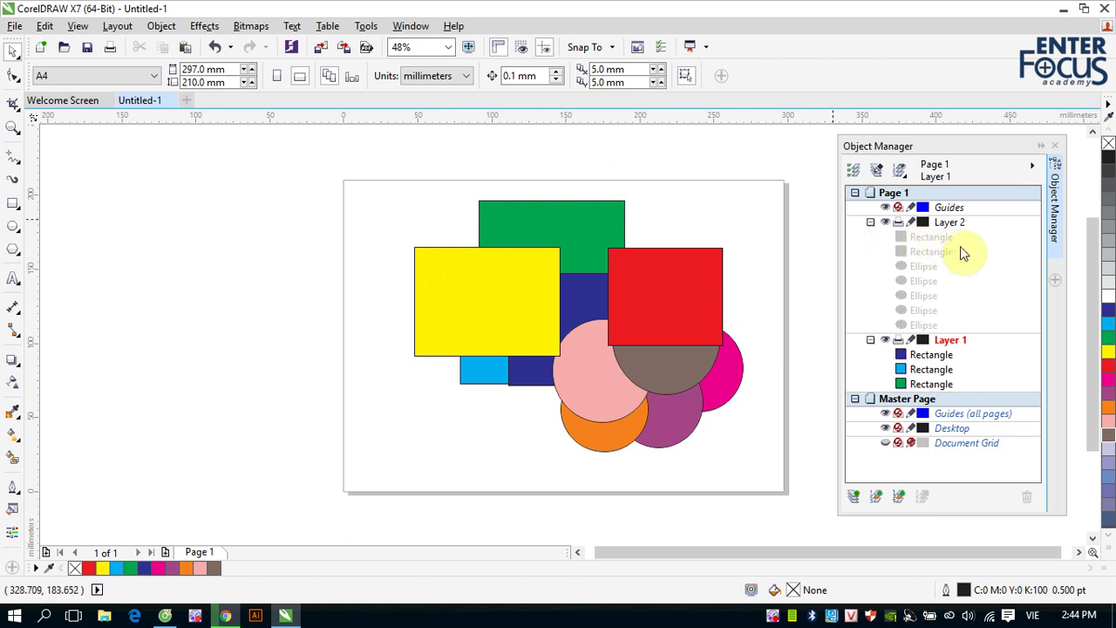
Step: Re-enable Edit Across Layers, and collapse and expand Layer 2's object list
{"action": "left_click", "coordinate": [879, 171]}
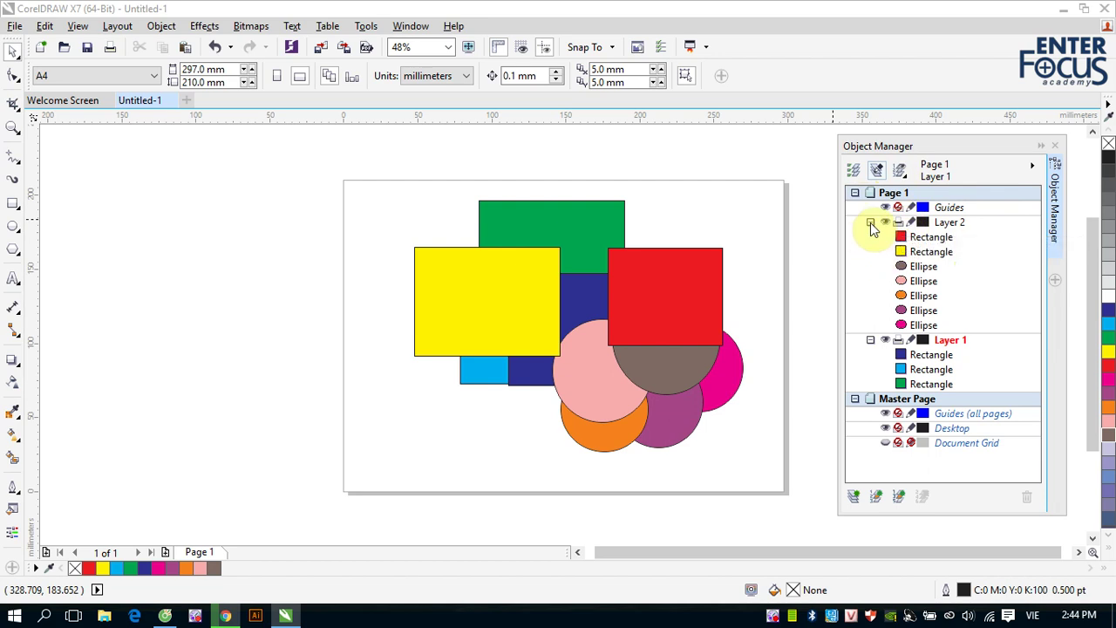
{"action": "left_click", "coordinate": [870, 222]}
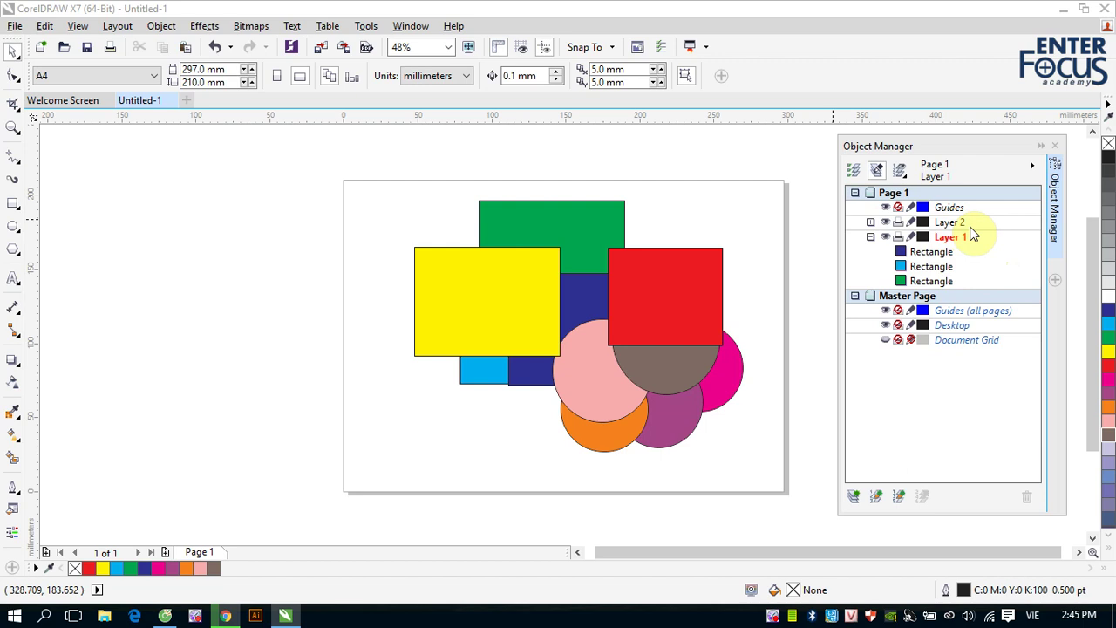
{"action": "left_click", "coordinate": [870, 222]}
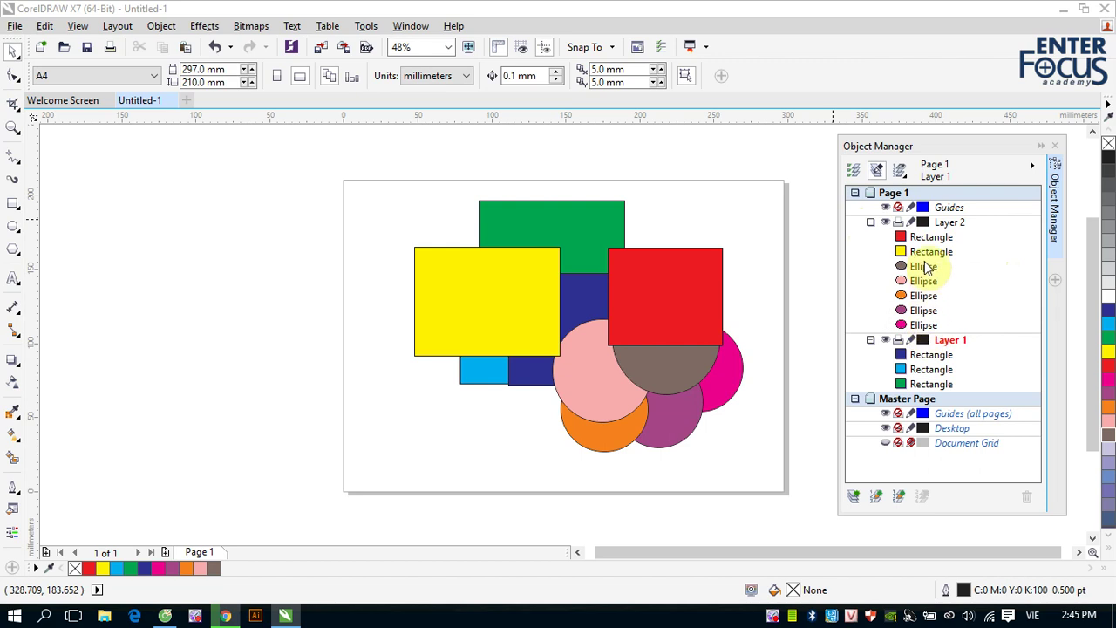
Step: Hide Layer 2 and show it again, and disable and re-enable its printing
{"action": "left_click", "coordinate": [870, 223]}
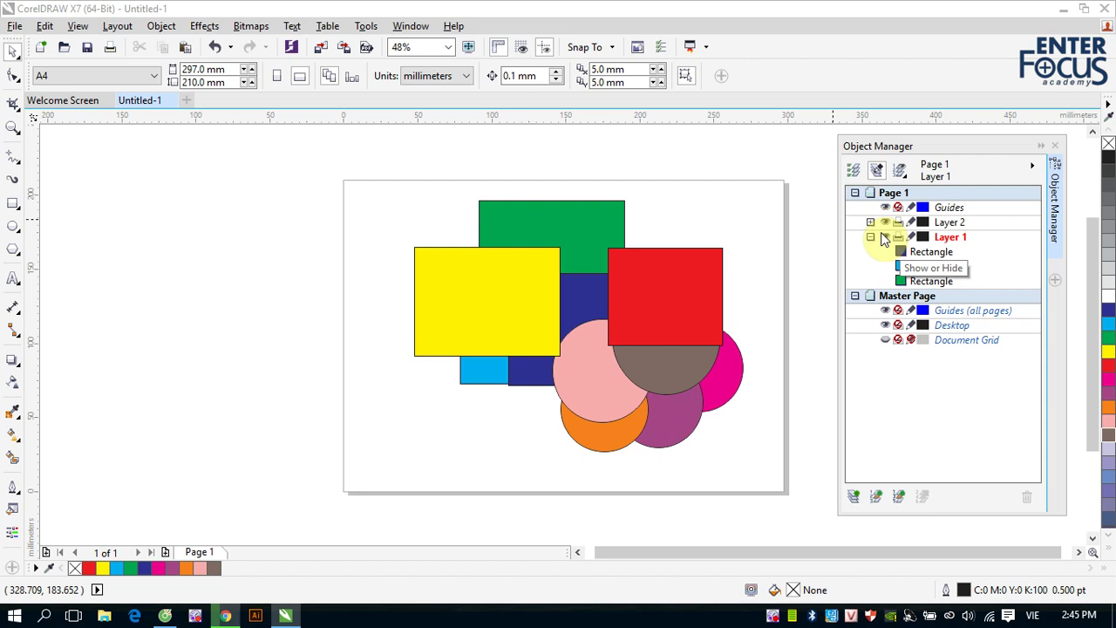
{"action": "left_click", "coordinate": [884, 223]}
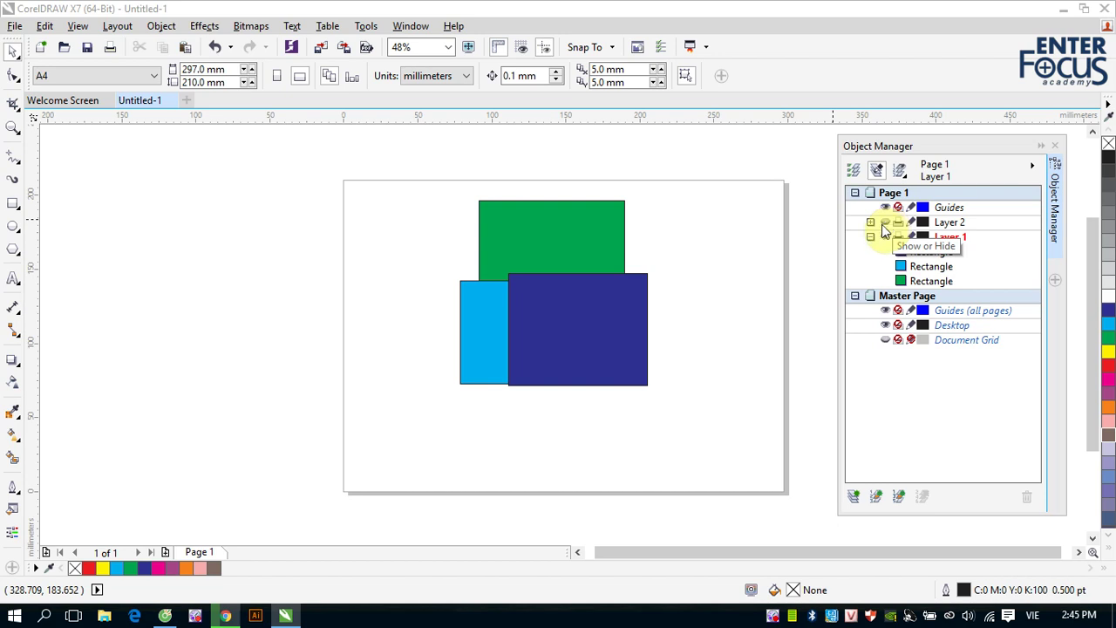
{"action": "left_click", "coordinate": [870, 222]}
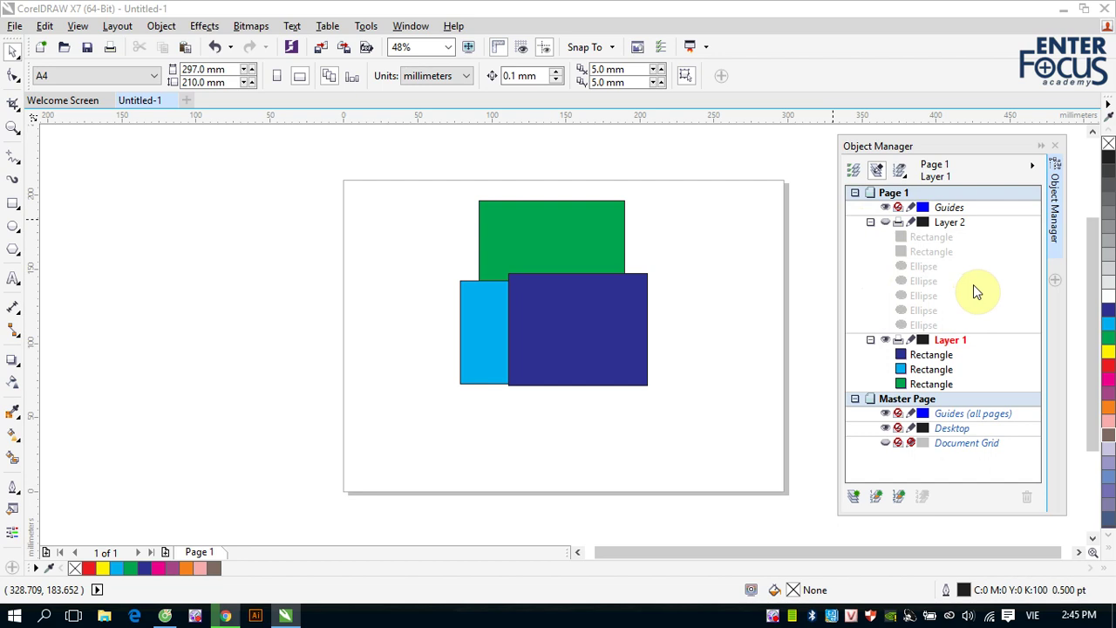
{"action": "left_click", "coordinate": [887, 225]}
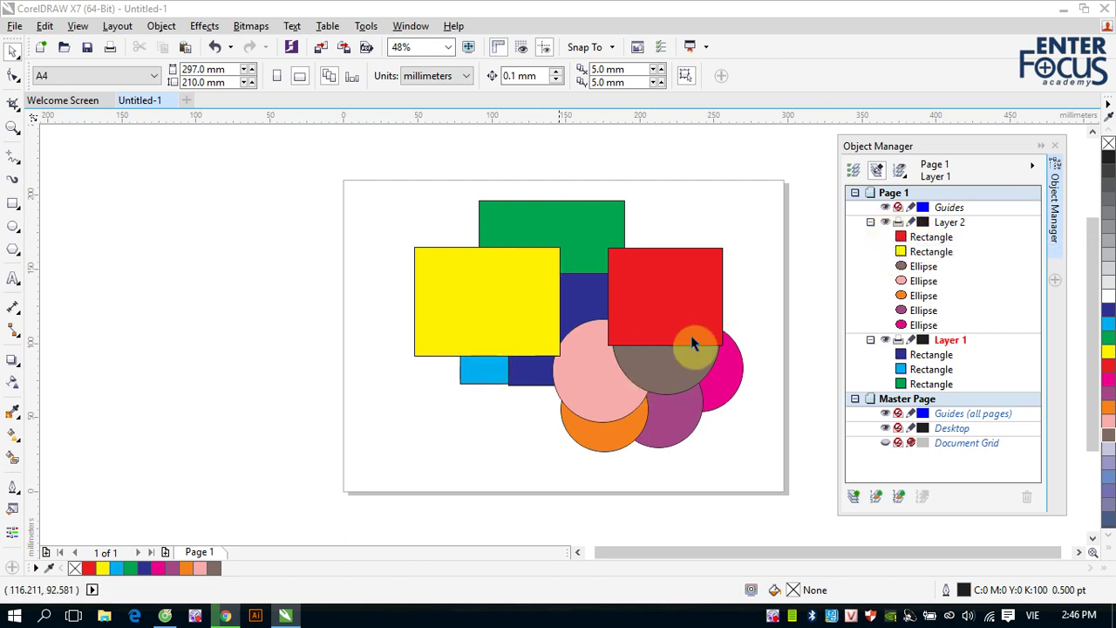
{"action": "left_click", "coordinate": [898, 221]}
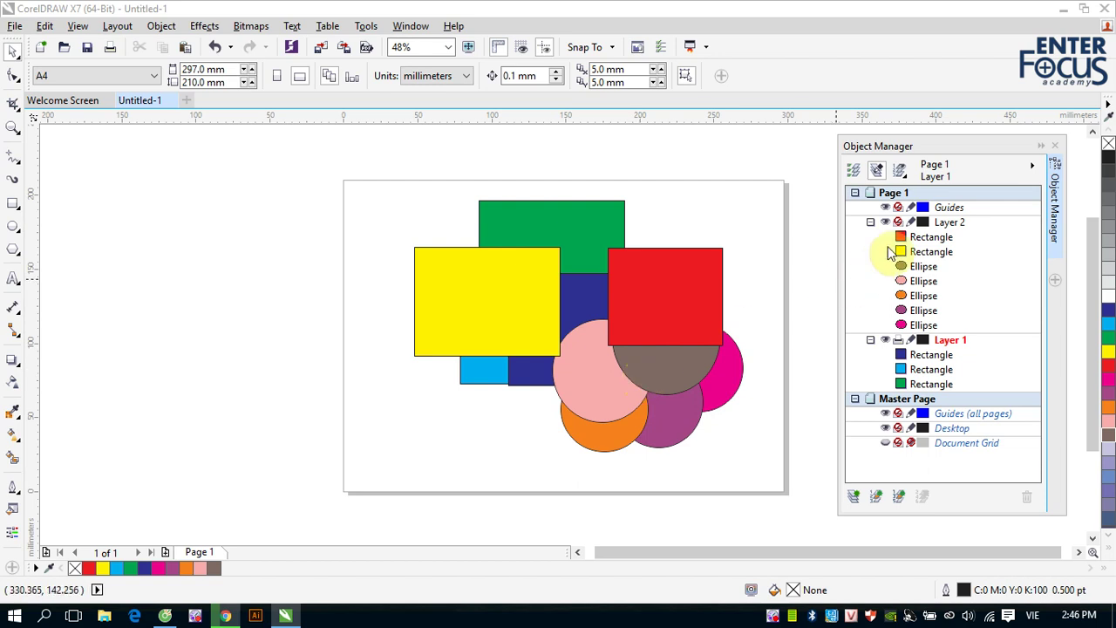
{"action": "left_click", "coordinate": [898, 221]}
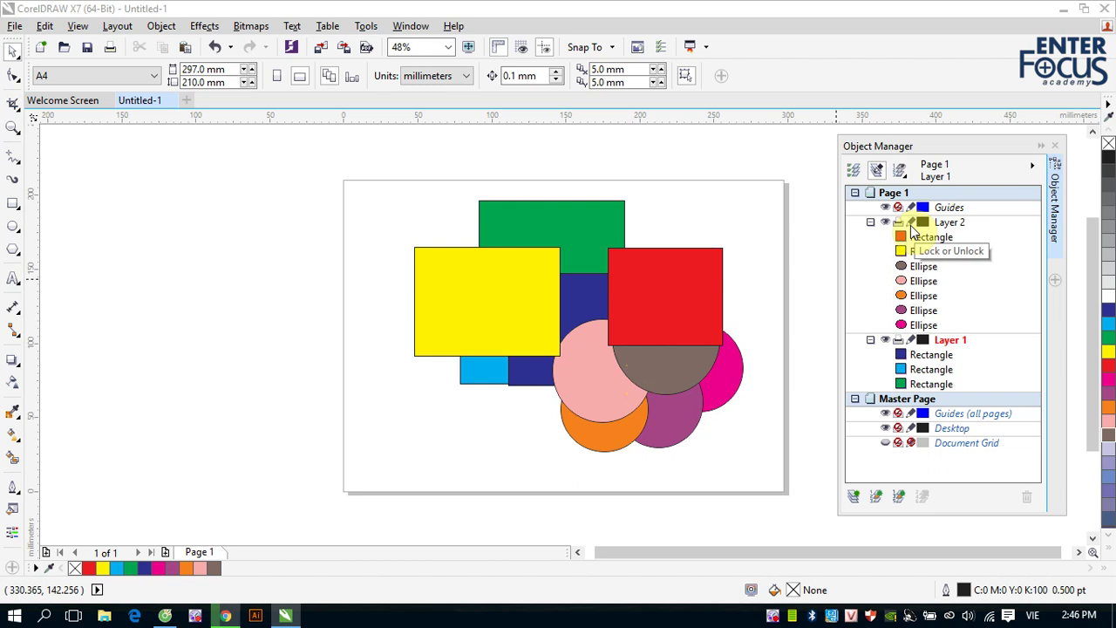
Step: Lock Layer 2, select the cyan rectangle on Layer 1 through the yellow one, and unlock Layer 2
{"action": "left_click", "coordinate": [911, 224]}
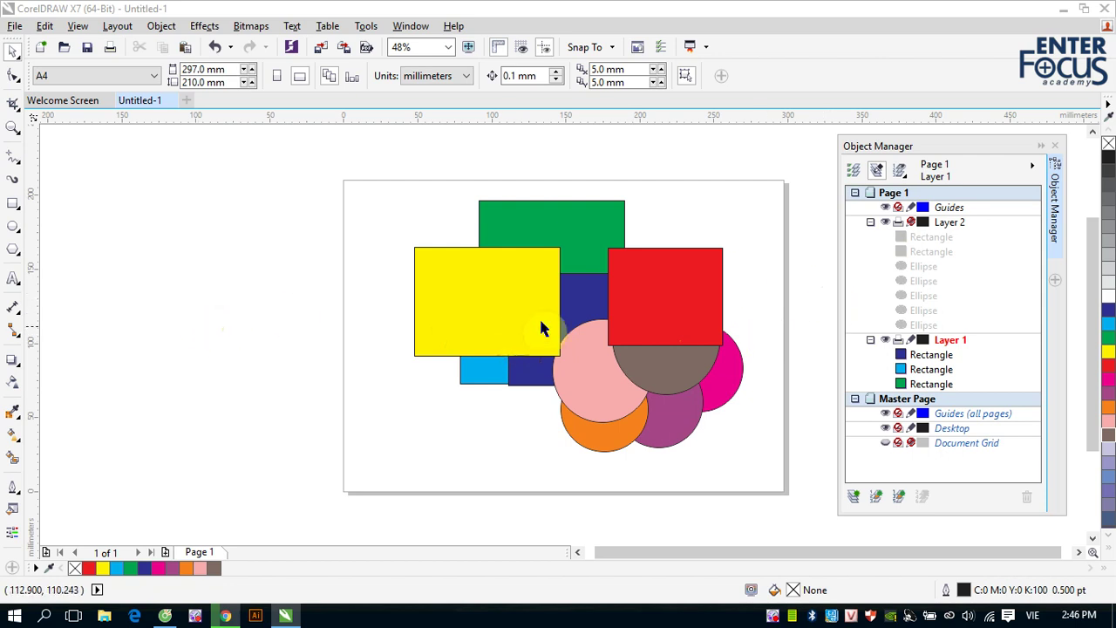
{"action": "left_click", "coordinate": [479, 304], "text": "alt"}
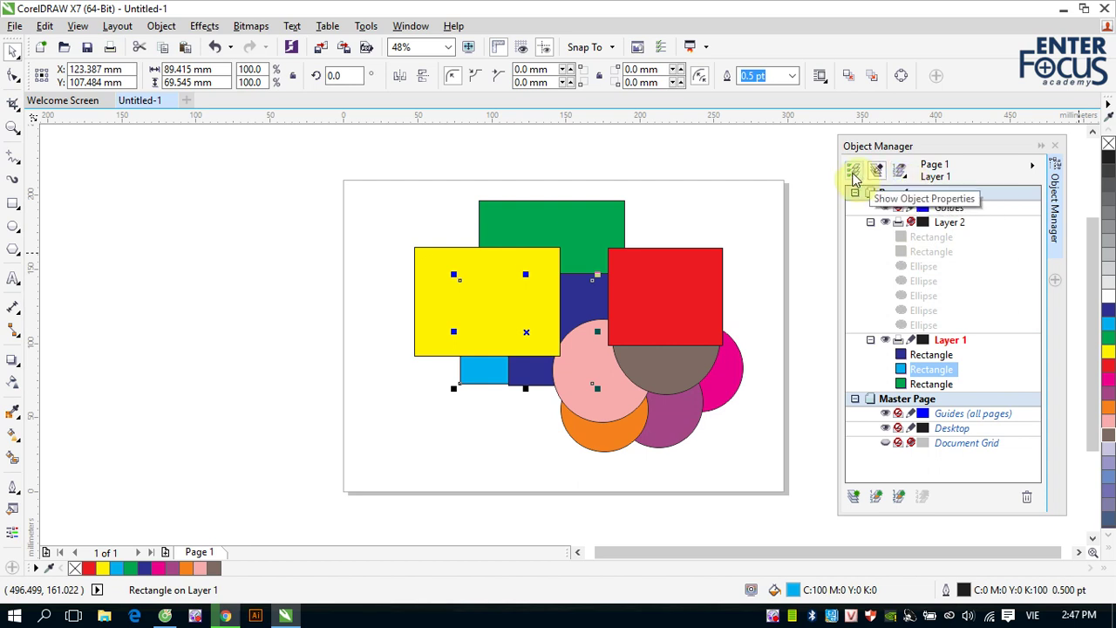
{"action": "left_click", "coordinate": [910, 222]}
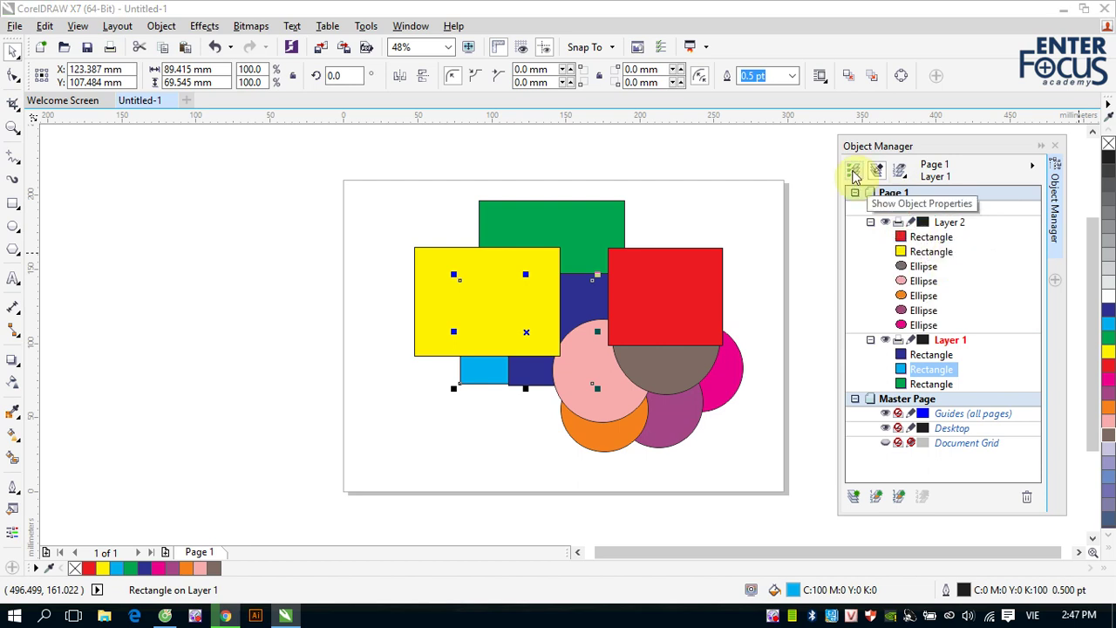
Step: Show object properties in the Object Manager and widen it to fit the full fill and outline descriptions
{"action": "left_click", "coordinate": [853, 172]}
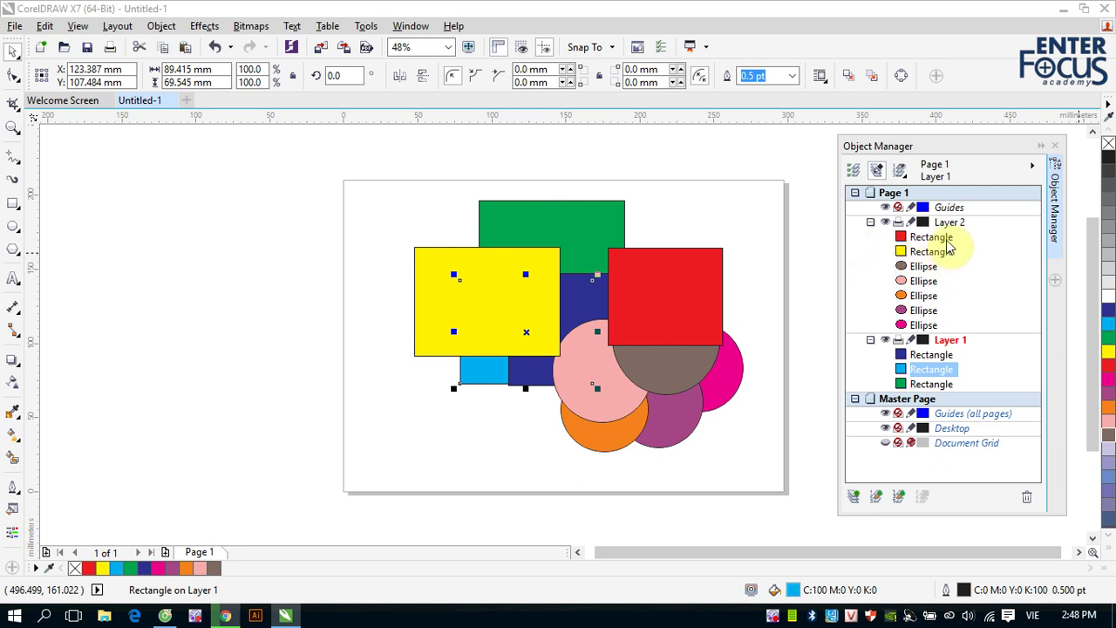
{"action": "left_click", "coordinate": [854, 170]}
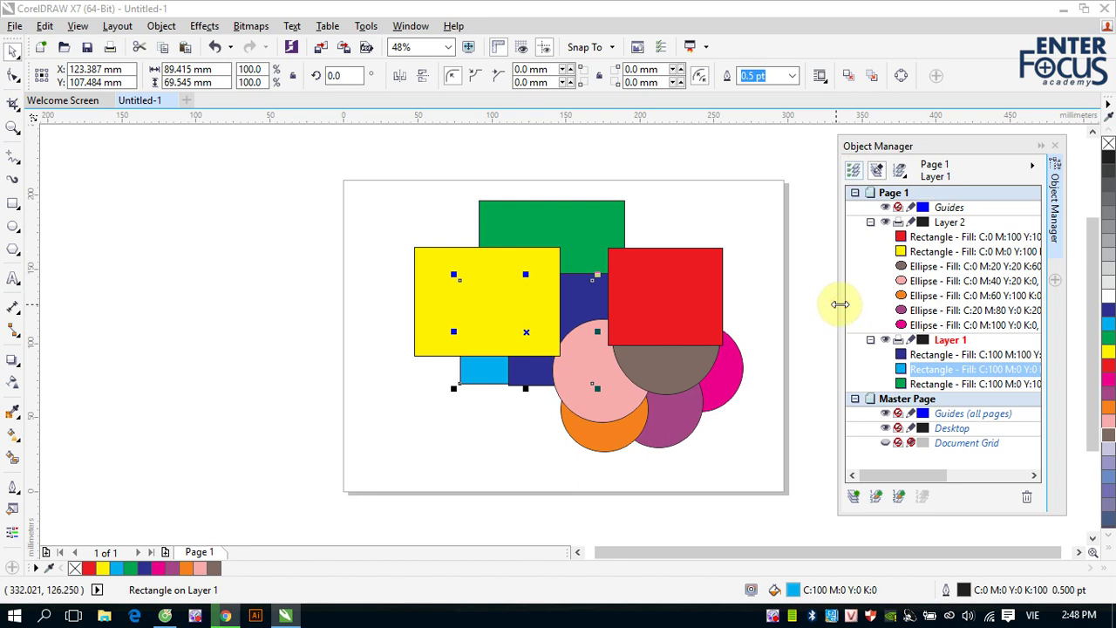
{"action": "left_click_drag", "start_coordinate": [838, 303], "coordinate": [605, 296]}
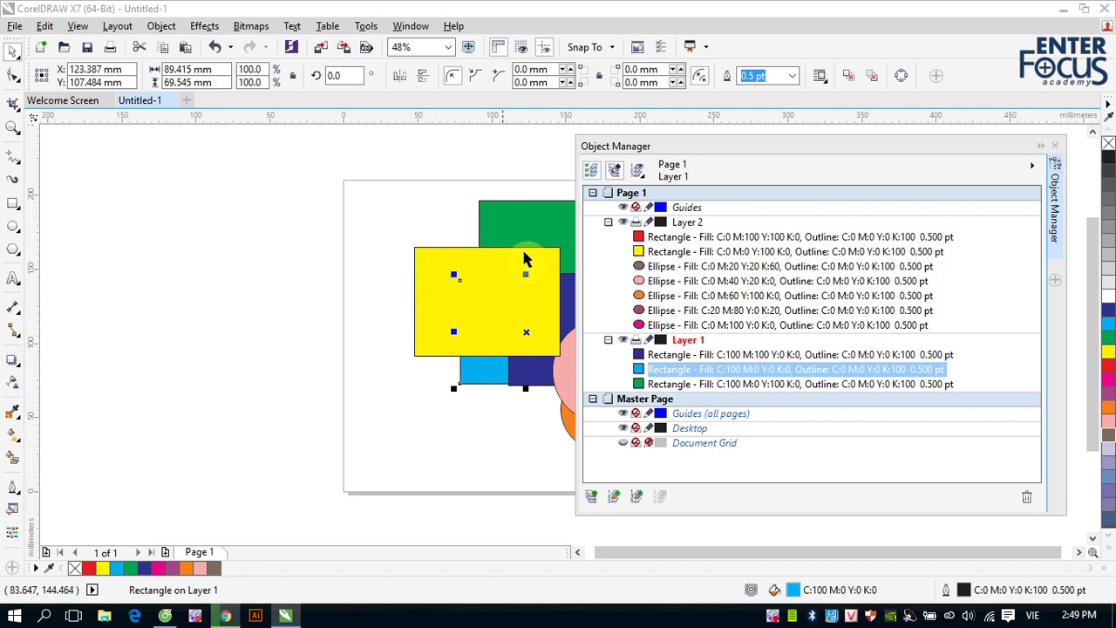
Step: Group the yellow rectangle on Layer 2 with the green rectangle on Layer 1, and clear the selection
{"action": "left_click", "coordinate": [462, 266]}
{"action": "left_click", "coordinate": [510, 231], "text": "shift"}
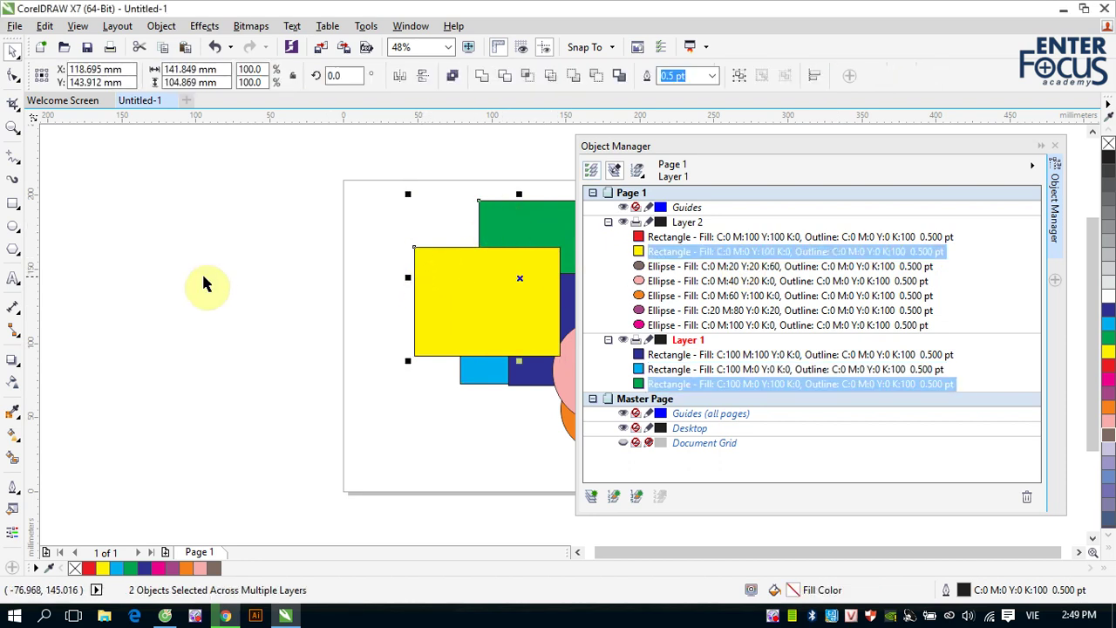
{"action": "key", "text": "ctrl+g"}
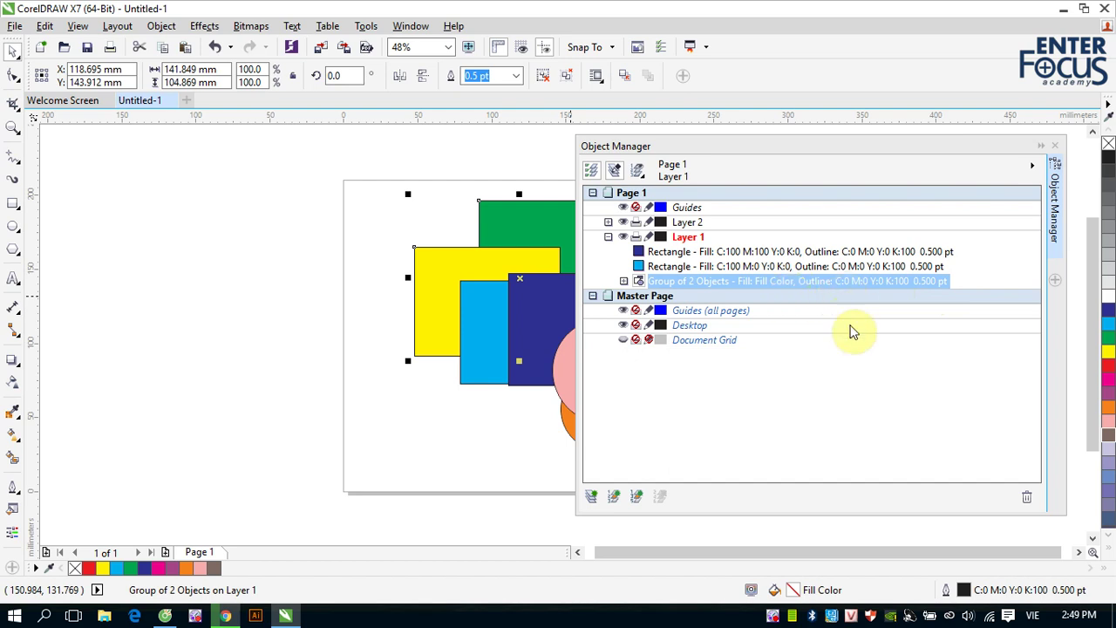
{"action": "left_click", "coordinate": [846, 370]}
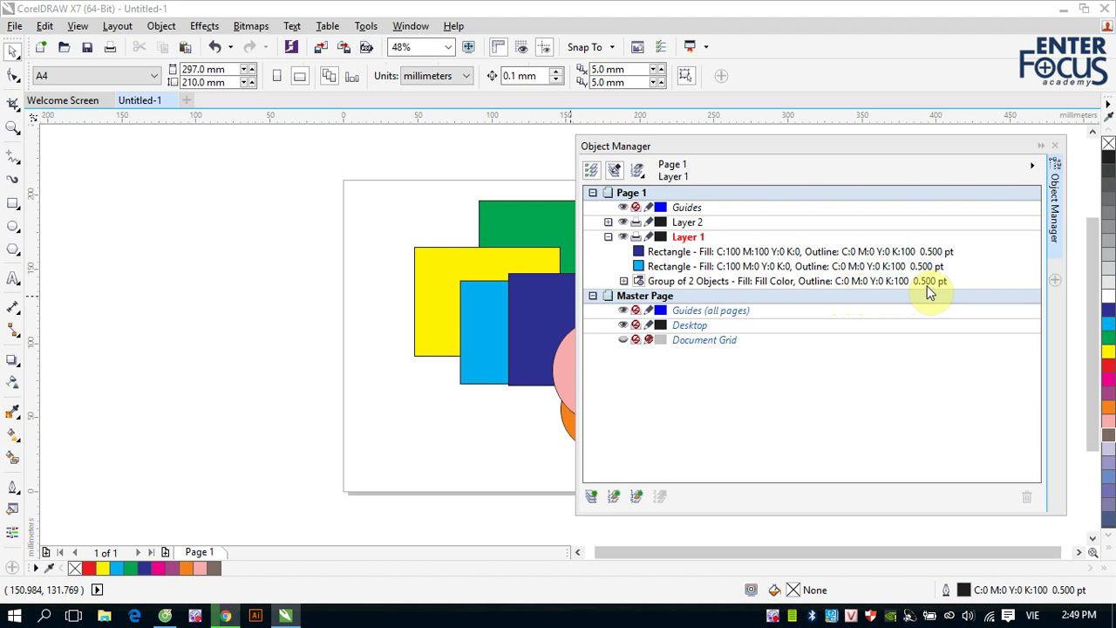
Step: With the Layer 1 group expanded, hide object properties and limit the Object Manager to the current page's layers only
{"action": "left_click", "coordinate": [623, 282]}
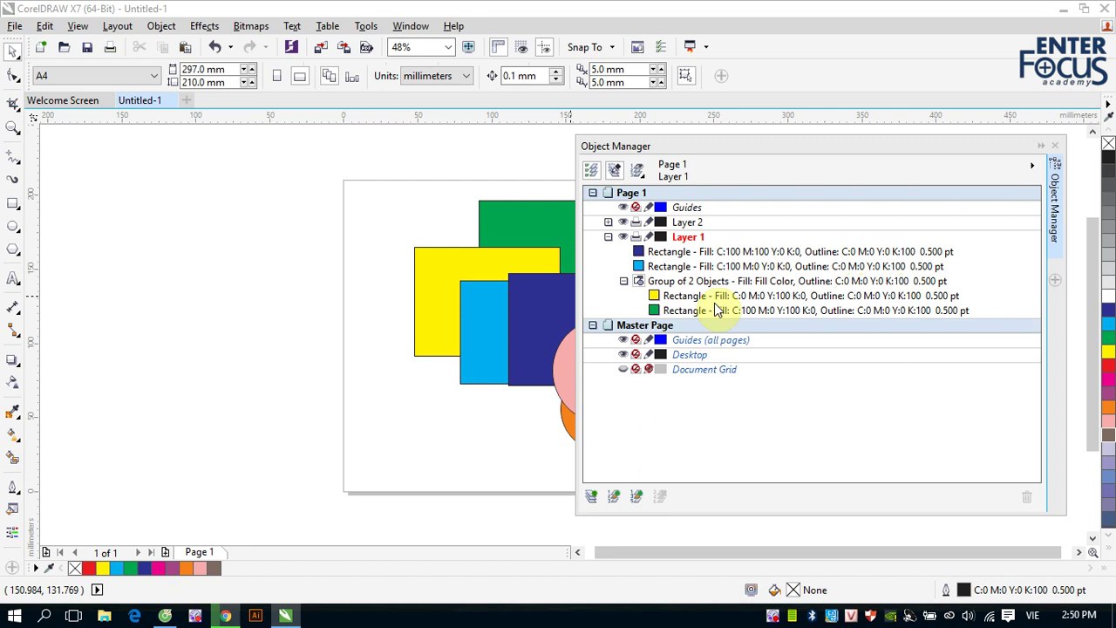
{"action": "left_click", "coordinate": [595, 170]}
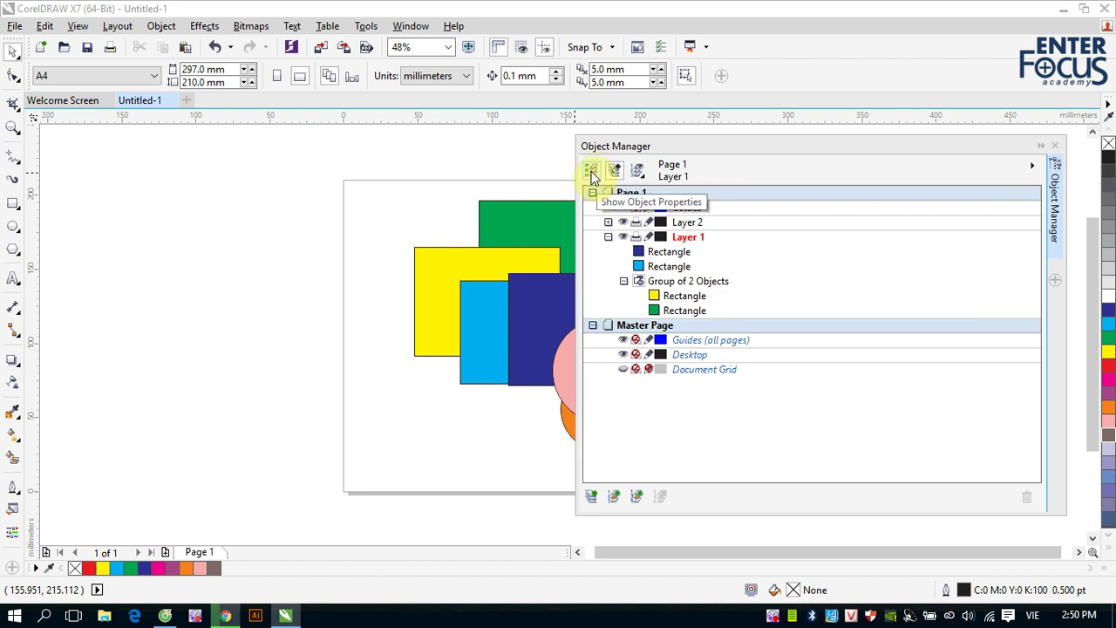
{"action": "left_click", "coordinate": [639, 172]}
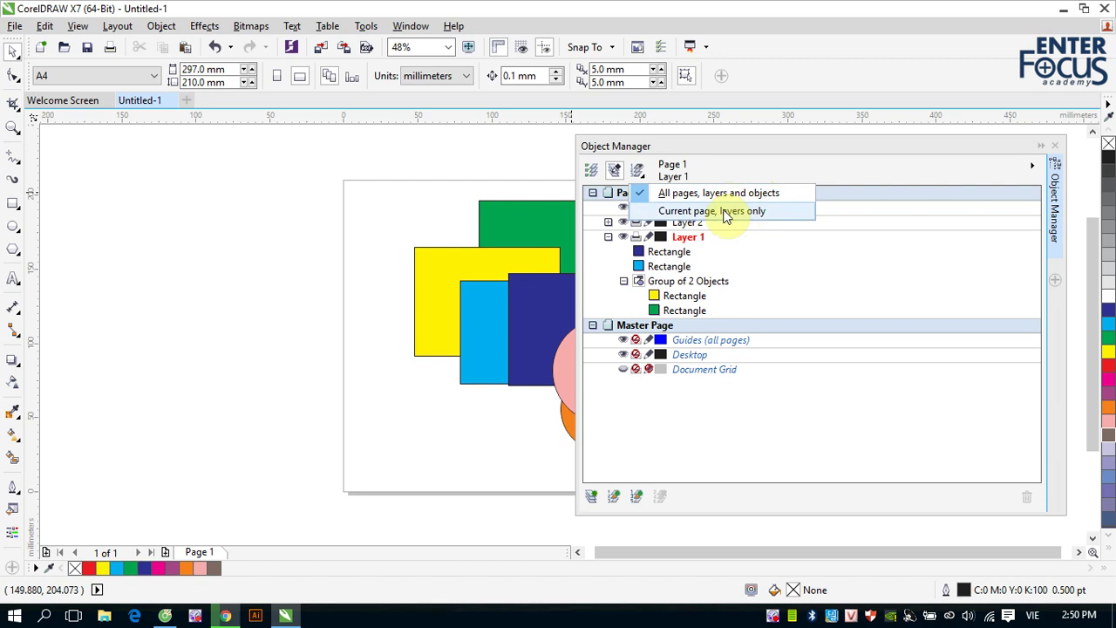
{"action": "left_click", "coordinate": [641, 212]}
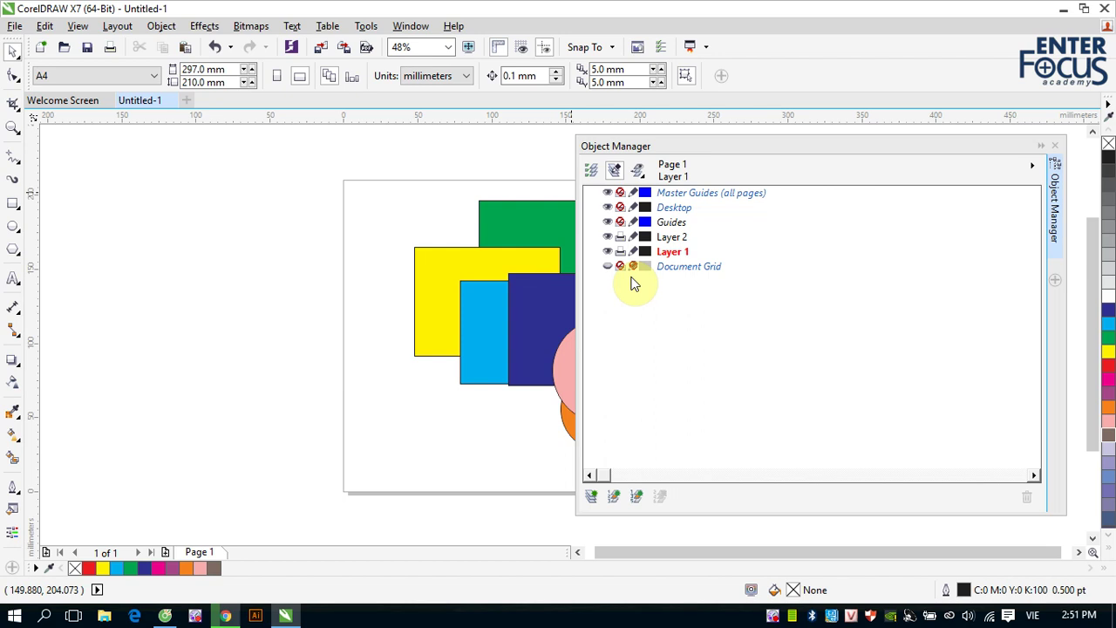
Step: Add three horizontal guidelines across the shapes on the Guides layer, and list all pages, layers and objects in the Object Manager
{"action": "left_click", "coordinate": [673, 223]}
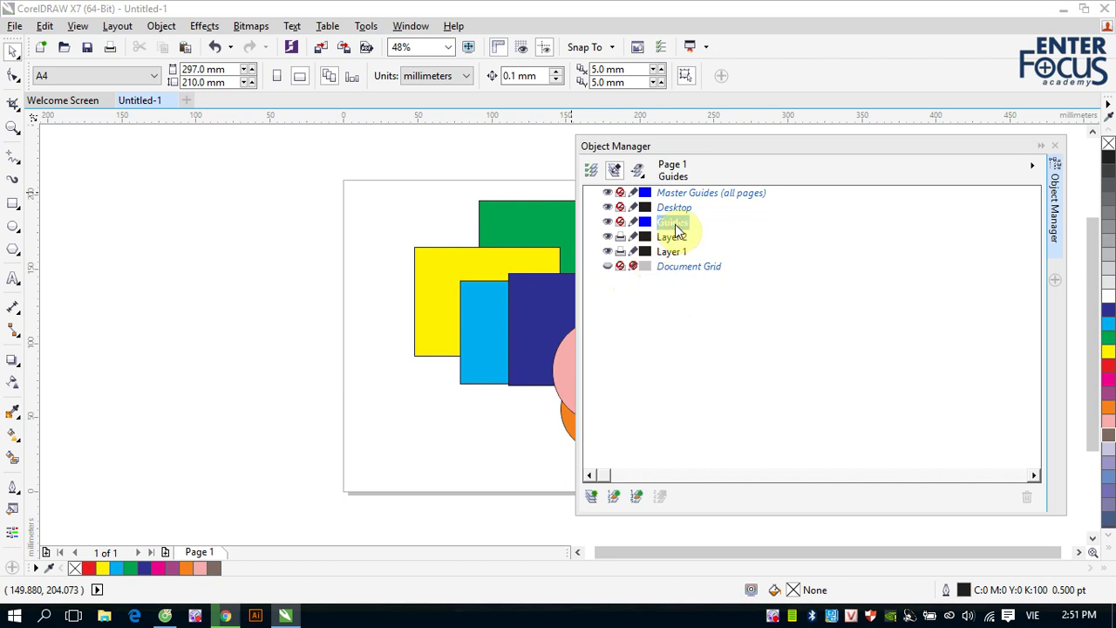
{"action": "left_click_drag", "start_coordinate": [273, 118], "coordinate": [285, 249]}
{"action": "left_click_drag", "start_coordinate": [279, 122], "coordinate": [286, 209]}
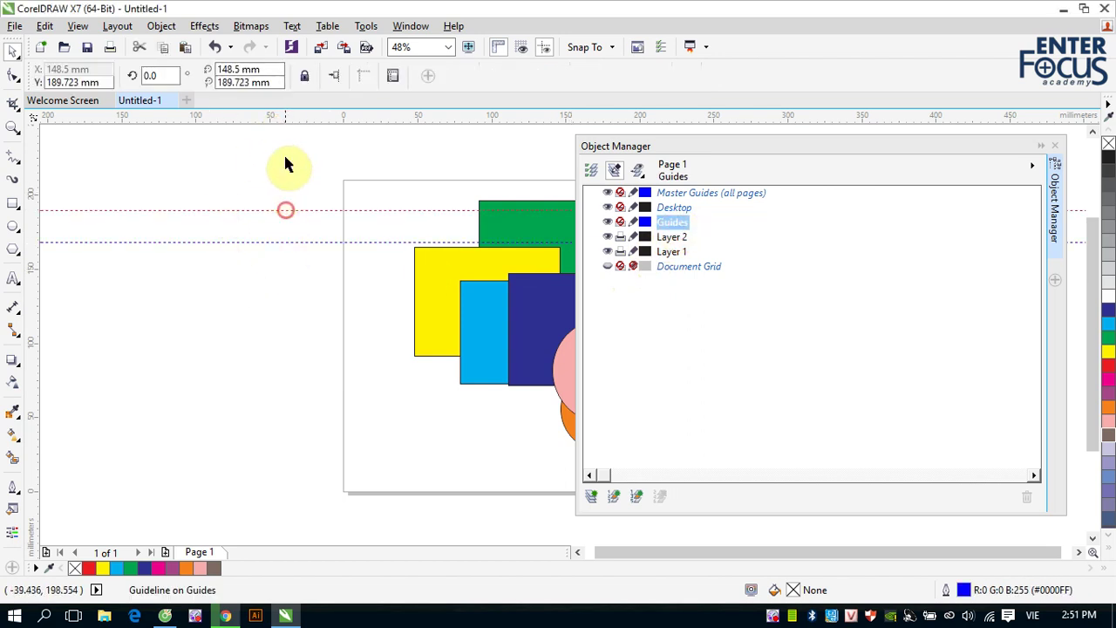
{"action": "left_click_drag", "start_coordinate": [287, 113], "coordinate": [299, 282]}
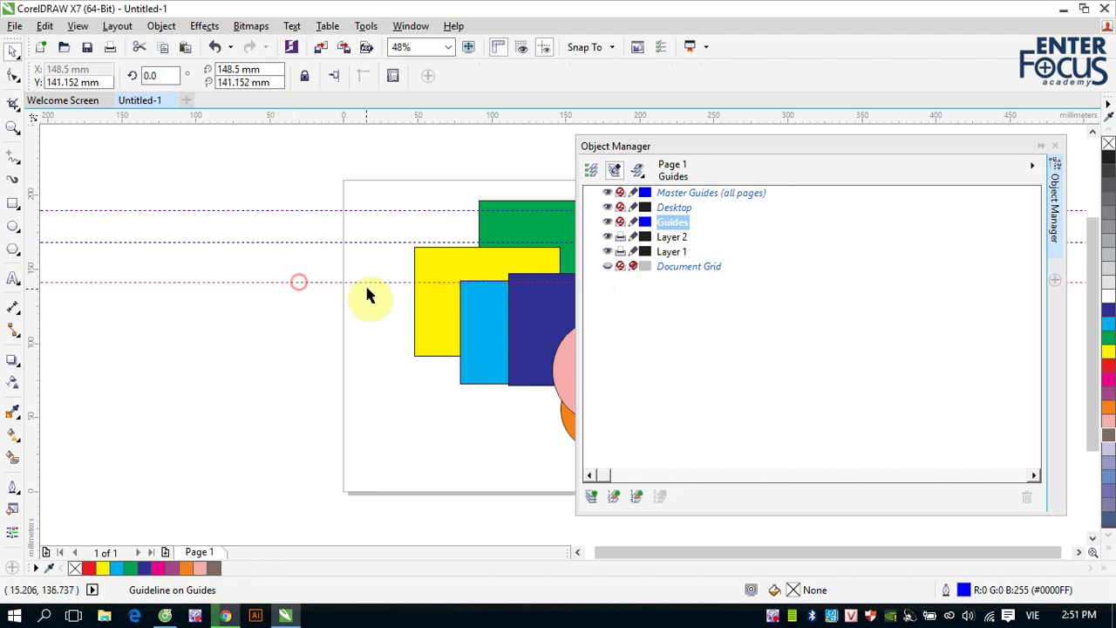
{"action": "left_click", "coordinate": [639, 169]}
{"action": "left_click", "coordinate": [667, 193]}
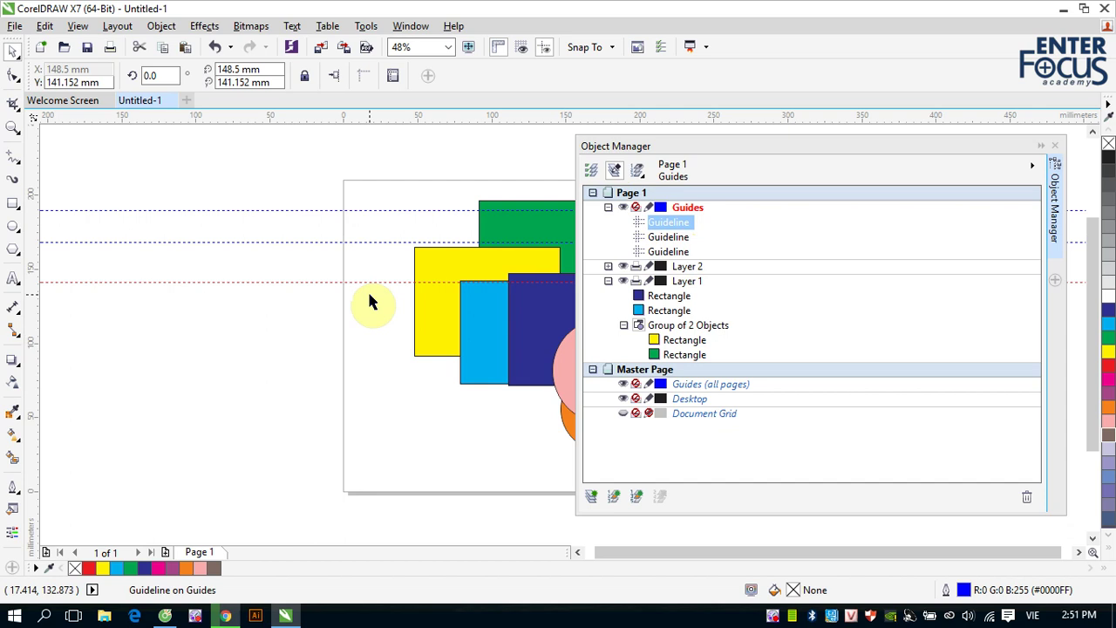
Step: Draw a rectangle about 87 by 77 mm beside the page on the Guides layer and fill it red
{"action": "left_click", "coordinate": [13, 203]}
{"action": "left_click_drag", "start_coordinate": [201, 304], "coordinate": [331, 422]}
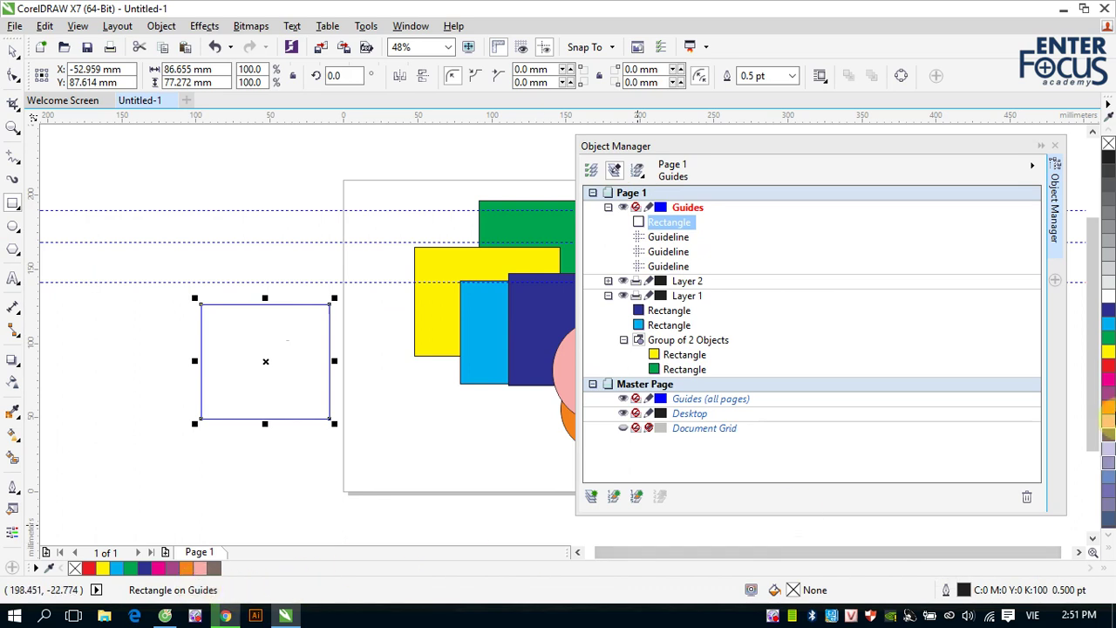
{"action": "left_click", "coordinate": [1105, 365]}
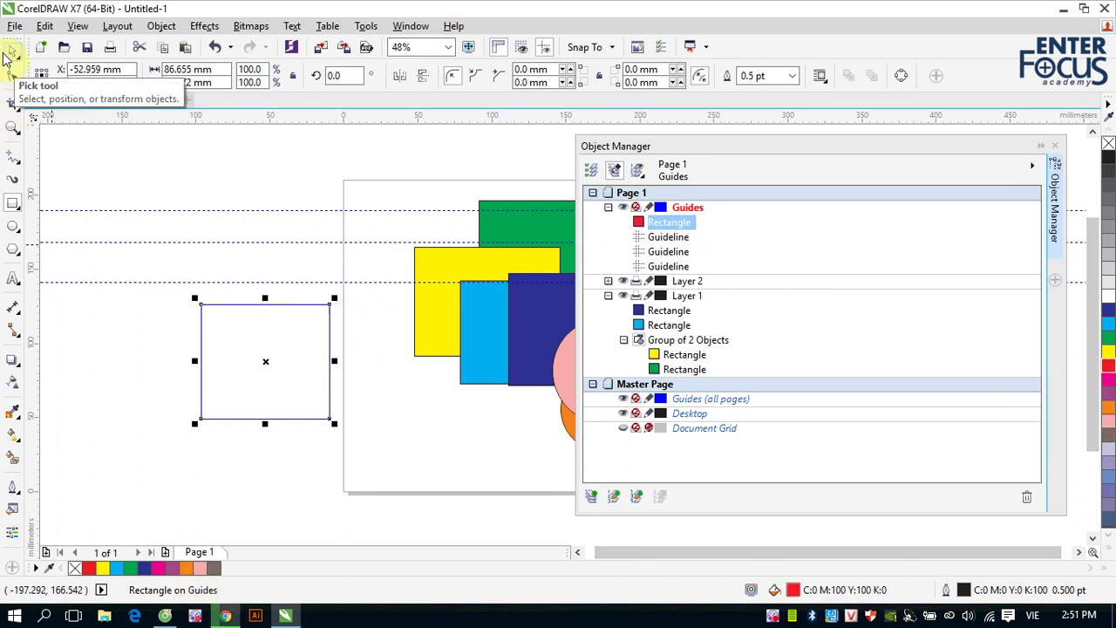
{"action": "left_click", "coordinate": [13, 50]}
{"action": "left_click", "coordinate": [168, 356]}
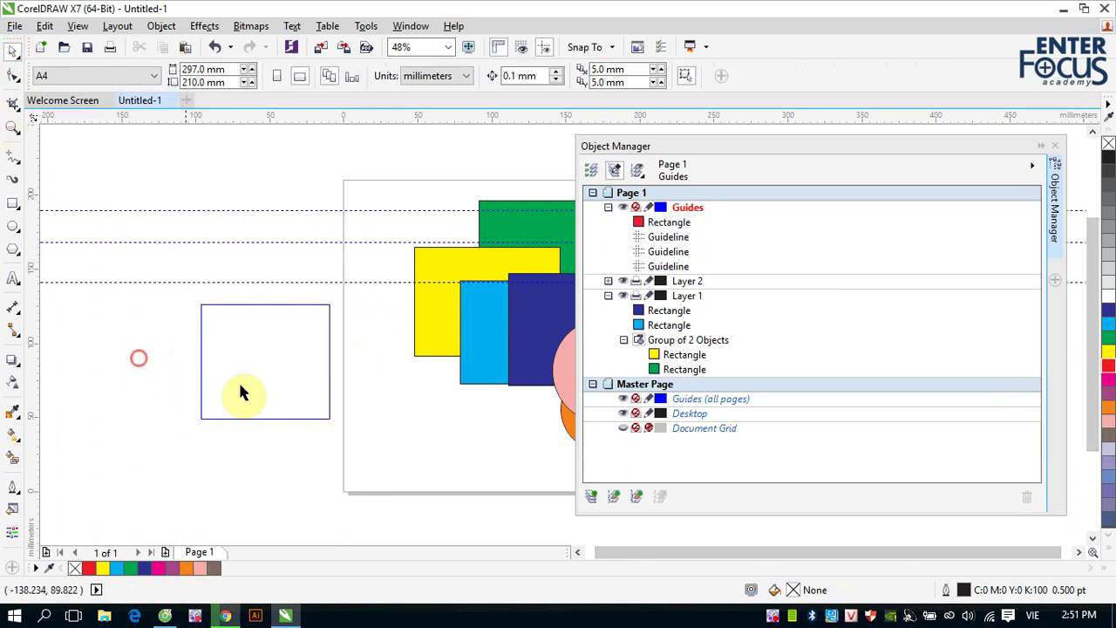
Step: Try a 16 pt outline on the Guides-layer rectangle, and set its outline width to 36 pt
{"action": "left_click", "coordinate": [250, 306]}
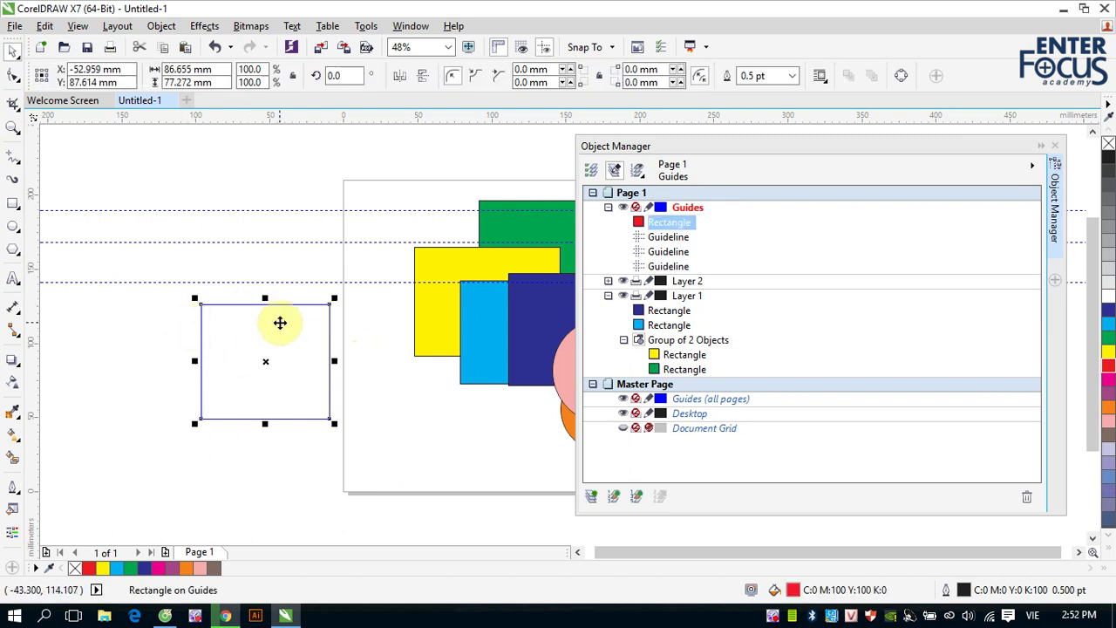
{"action": "left_click", "coordinate": [110, 341]}
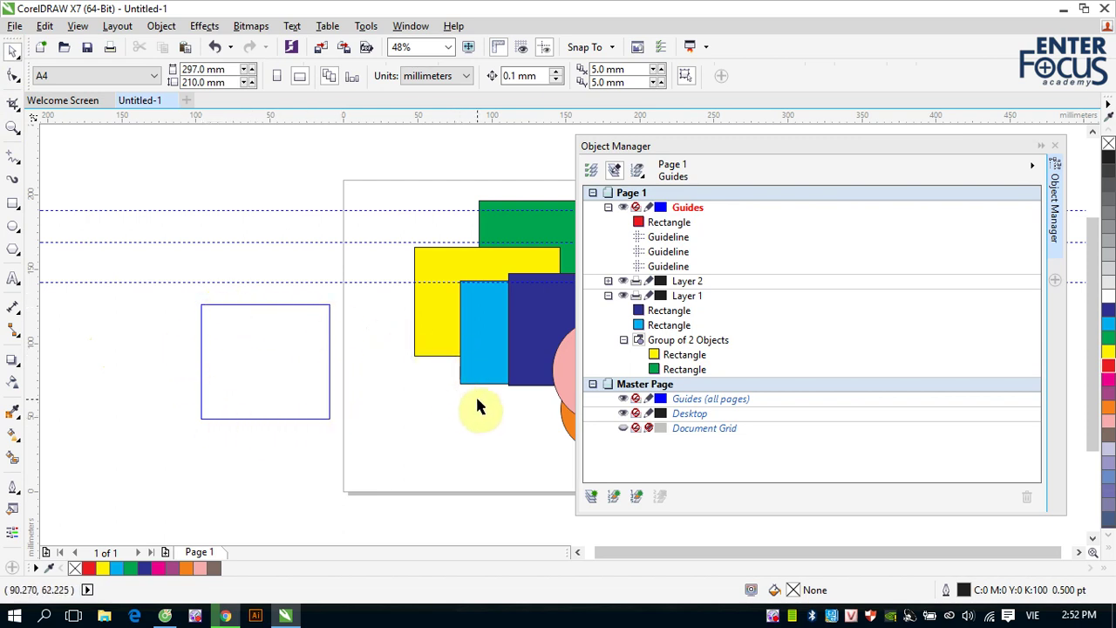
{"action": "left_click", "coordinate": [329, 347]}
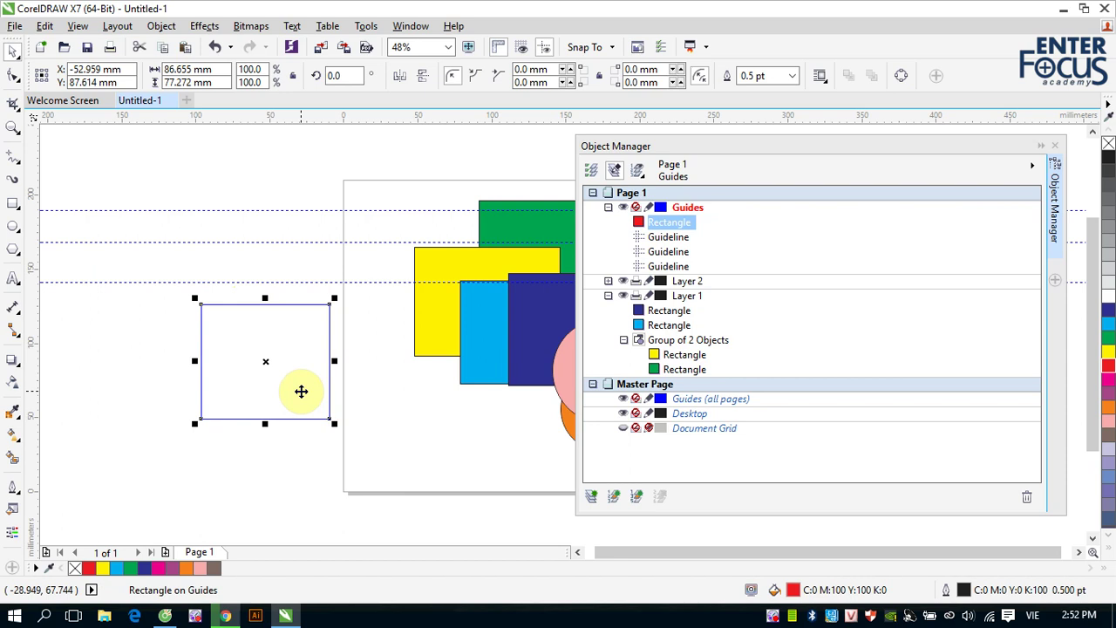
{"action": "left_click", "coordinate": [790, 76]}
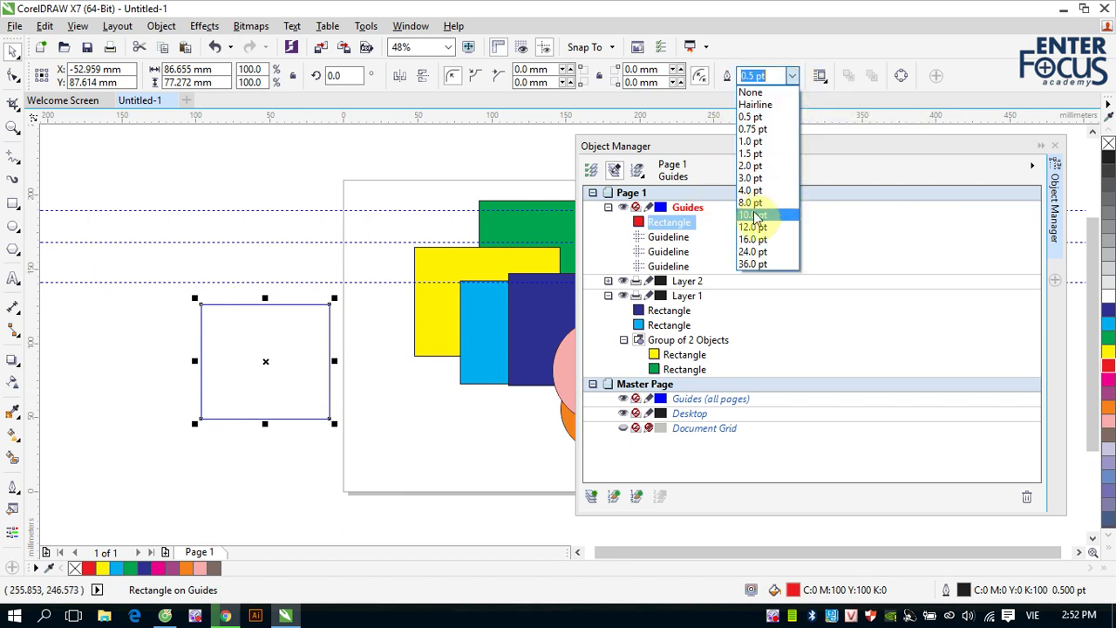
{"action": "left_click", "coordinate": [748, 239]}
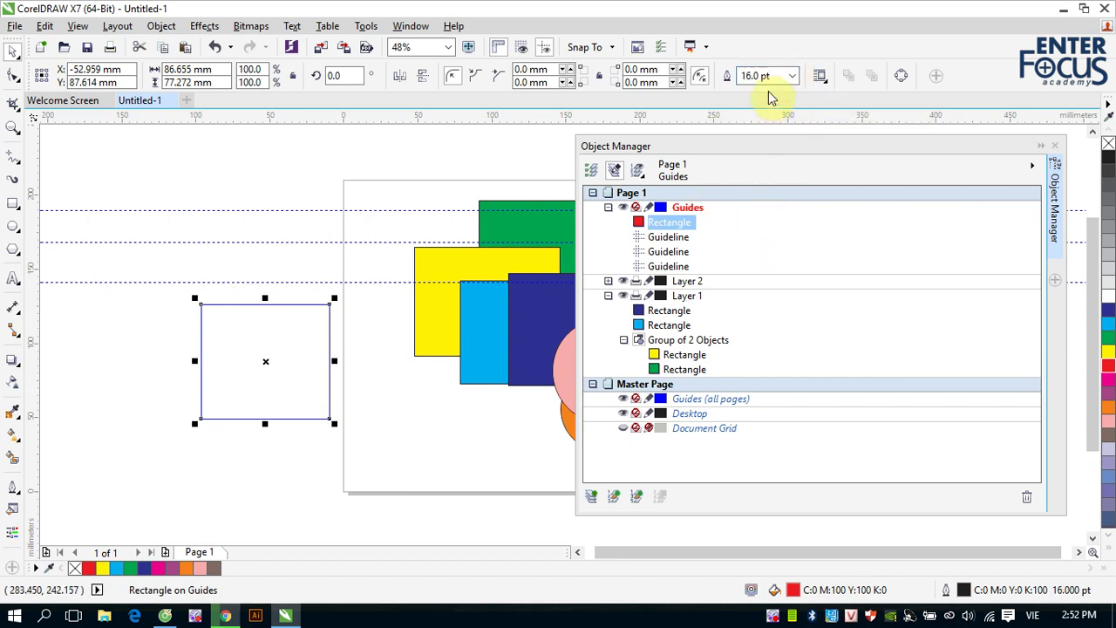
{"action": "left_click", "coordinate": [794, 77]}
{"action": "left_click", "coordinate": [759, 263]}
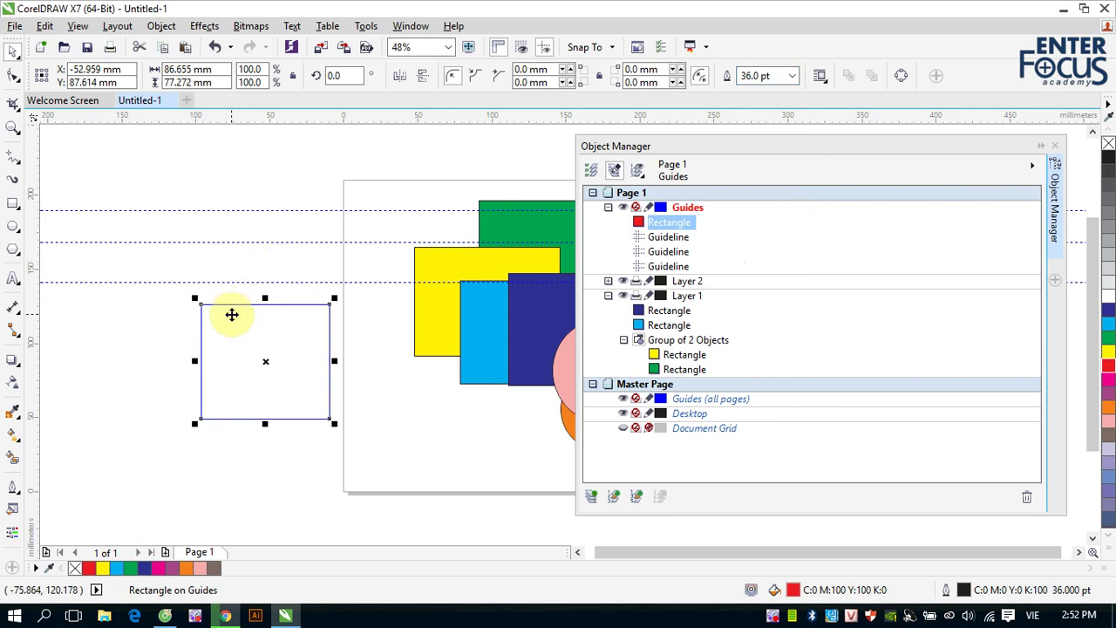
Step: Set the outline width of the dark blue rectangle on Layer 1 to 36 pt for comparison
{"action": "left_click", "coordinate": [436, 318]}
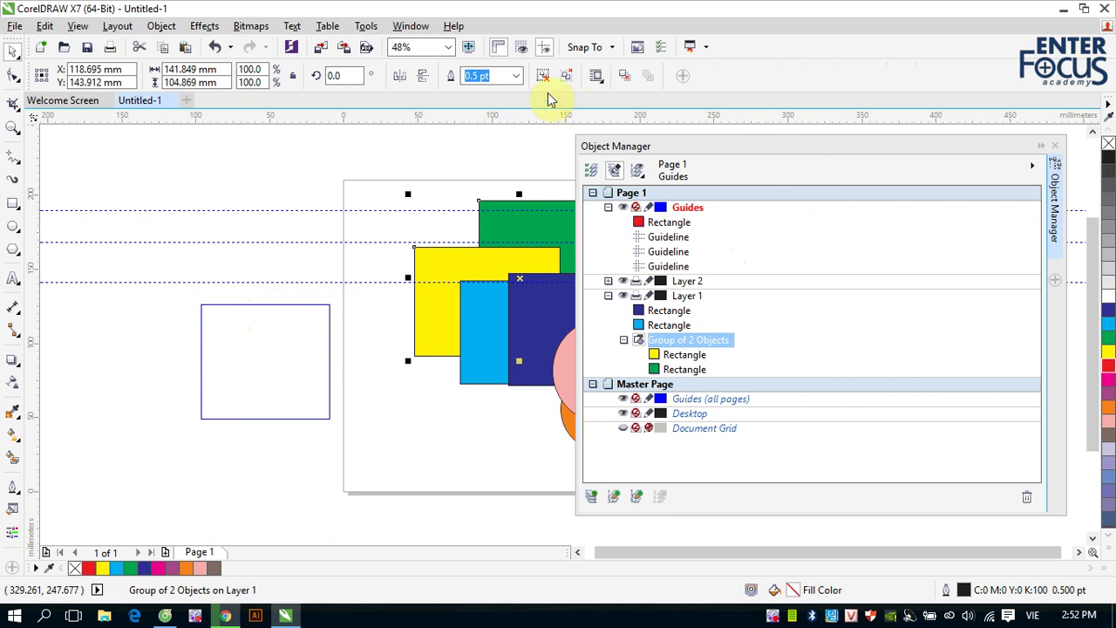
{"action": "left_click", "coordinate": [518, 219]}
{"action": "left_click", "coordinate": [513, 158]}
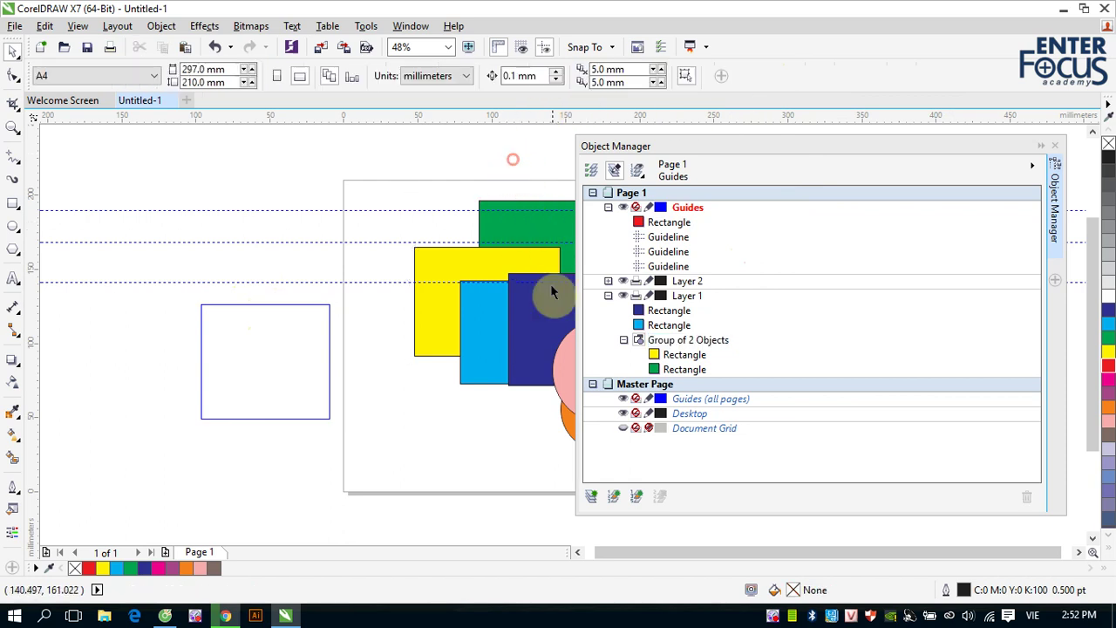
{"action": "left_click", "coordinate": [552, 293]}
{"action": "left_click", "coordinate": [797, 77]}
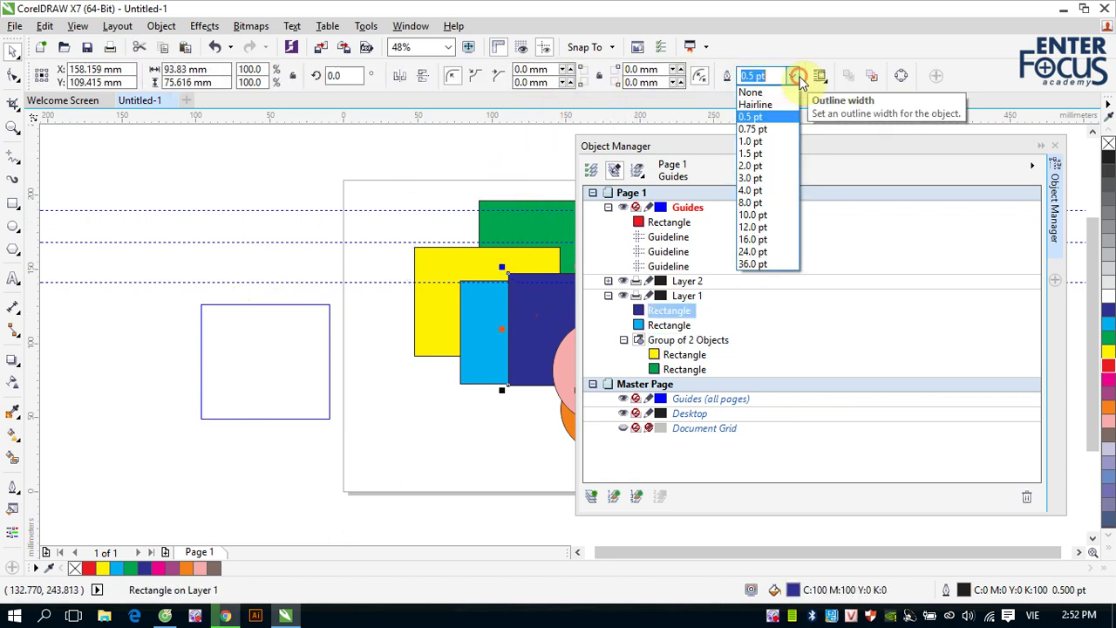
{"action": "left_click", "coordinate": [771, 263]}
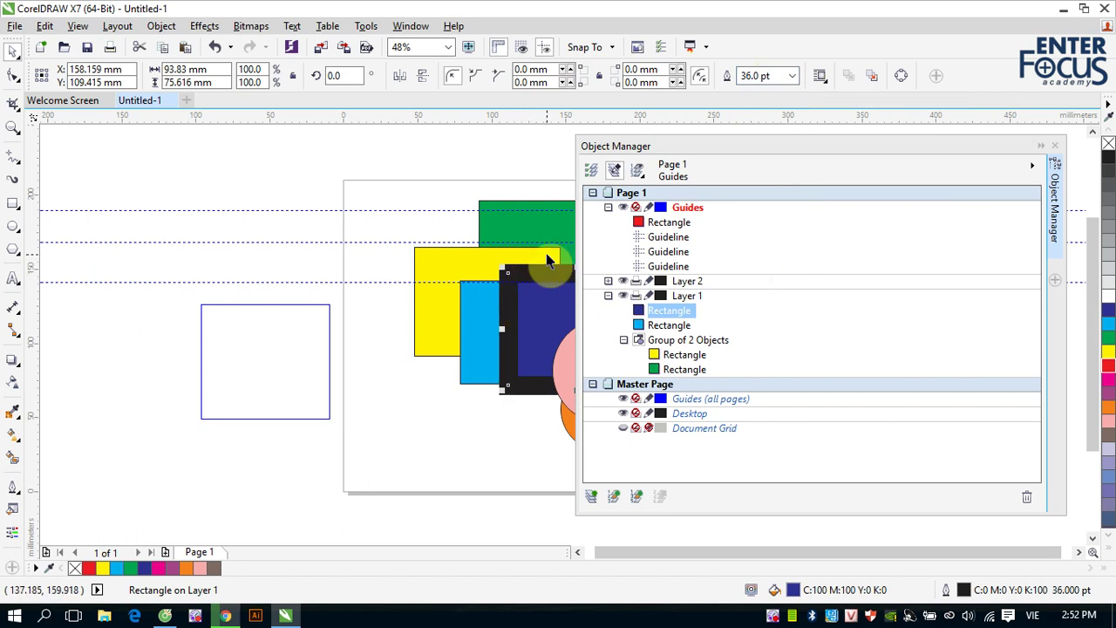
Step: Delete the rectangle from the Guides layer and undo the deletion
{"action": "left_click", "coordinate": [243, 303]}
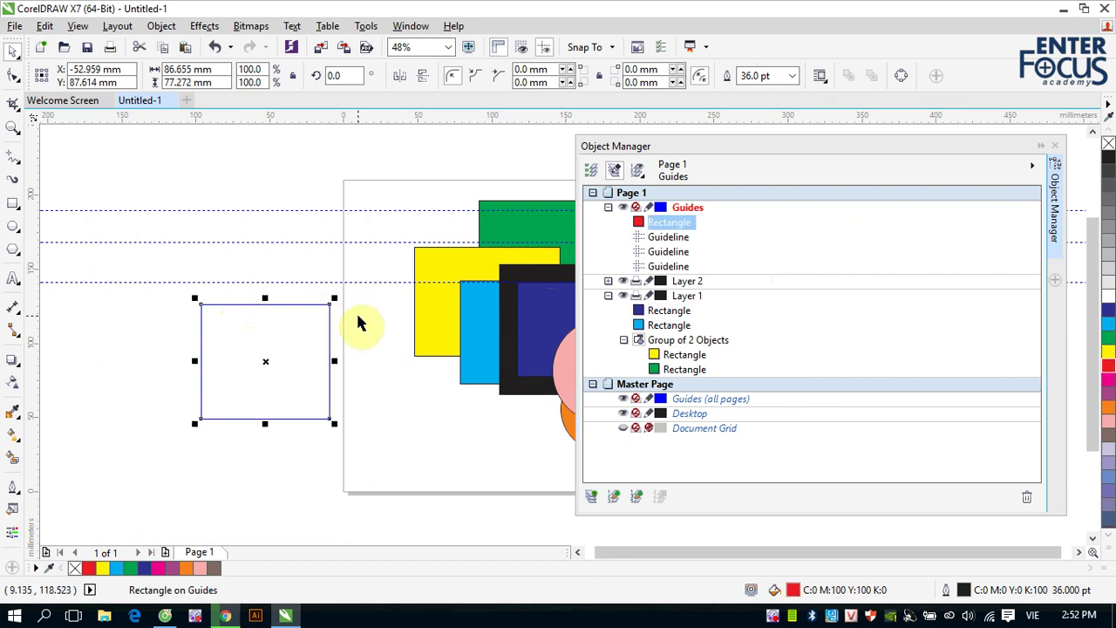
{"action": "left_click", "coordinate": [755, 77]}
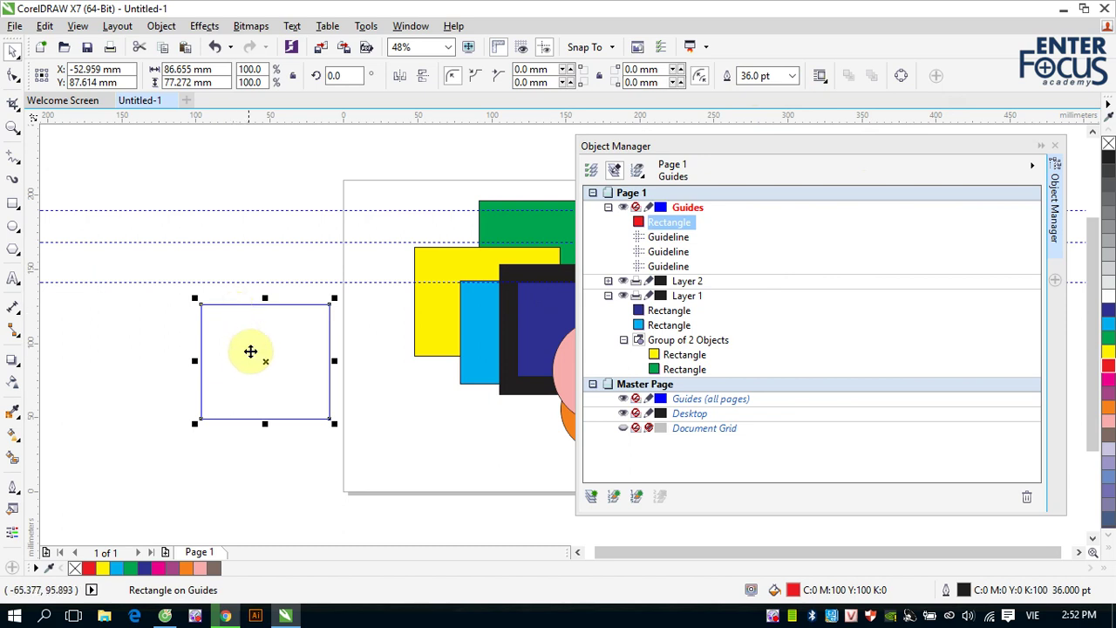
{"action": "key", "text": "Delete"}
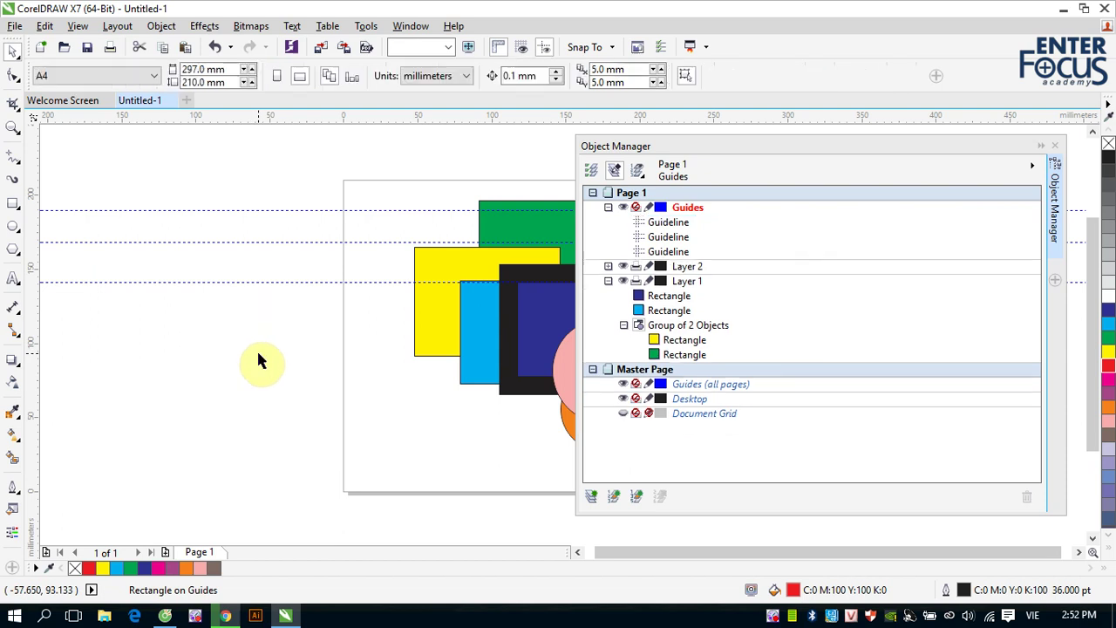
{"action": "left_click", "coordinate": [713, 326]}
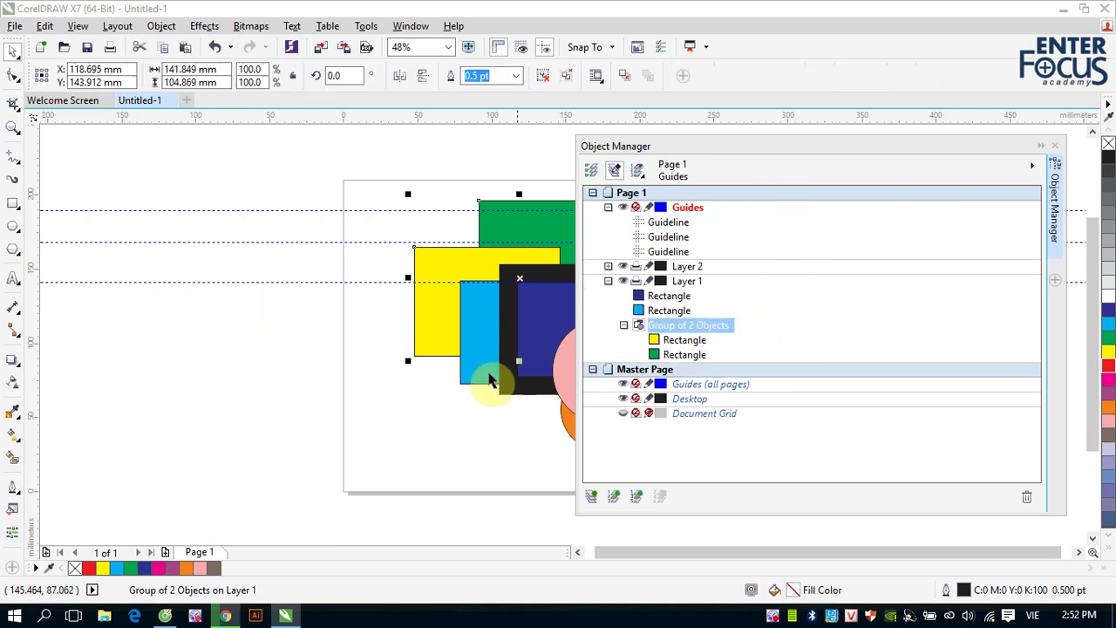
{"action": "key", "text": "ctrl+z"}
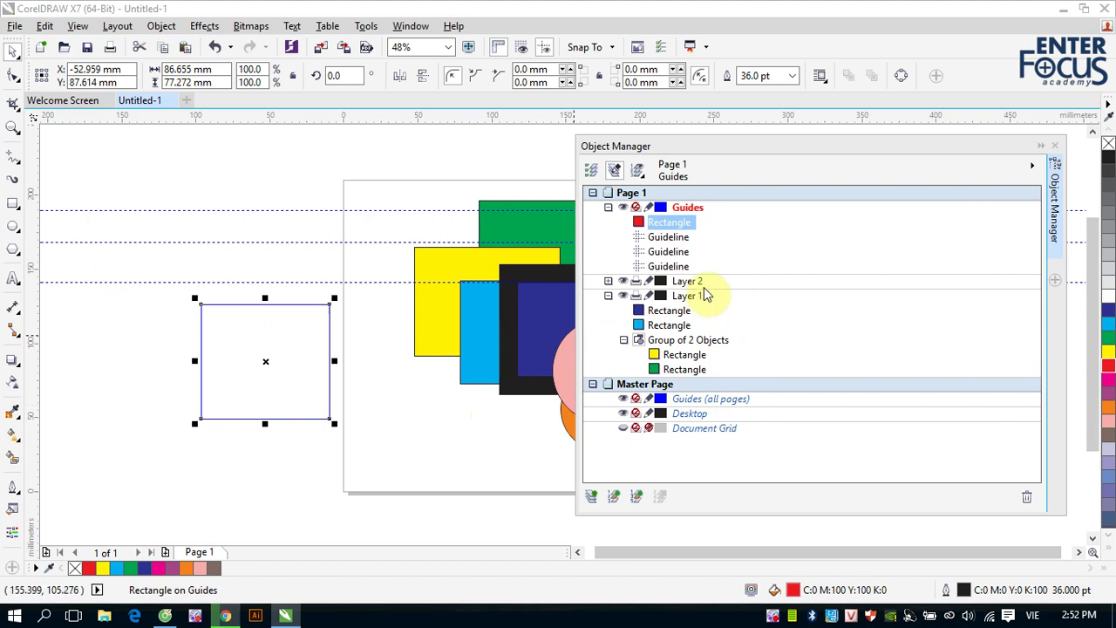
Step: Cut the rectangle from the Guides layer, paste it onto Layer 1, and place it over the page's lower-left corner
{"action": "key", "text": "Delete"}
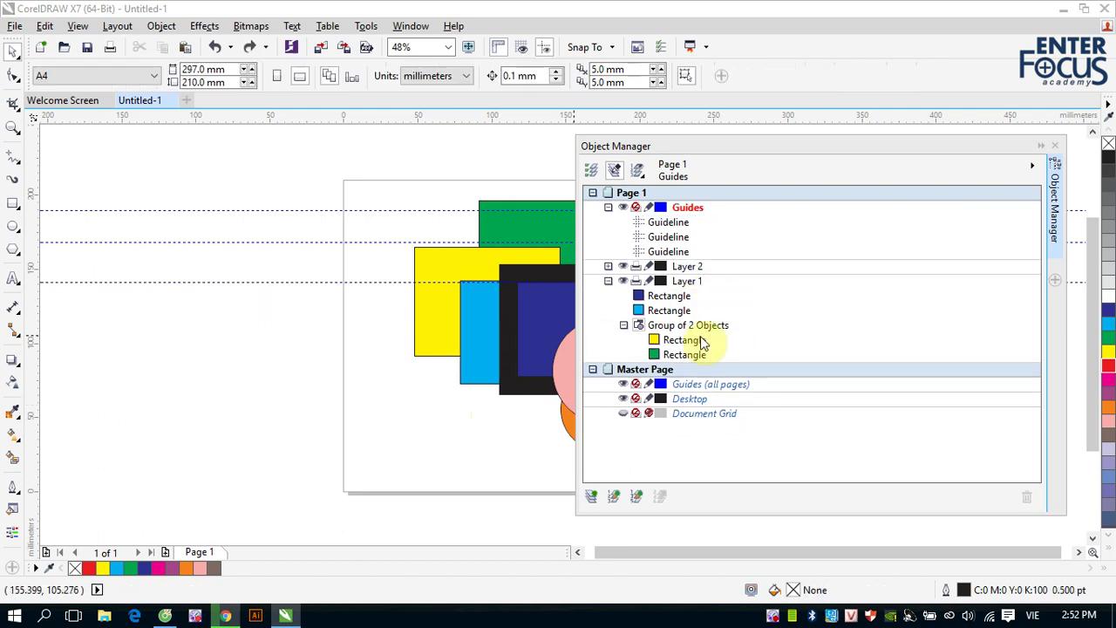
{"action": "left_click", "coordinate": [687, 281]}
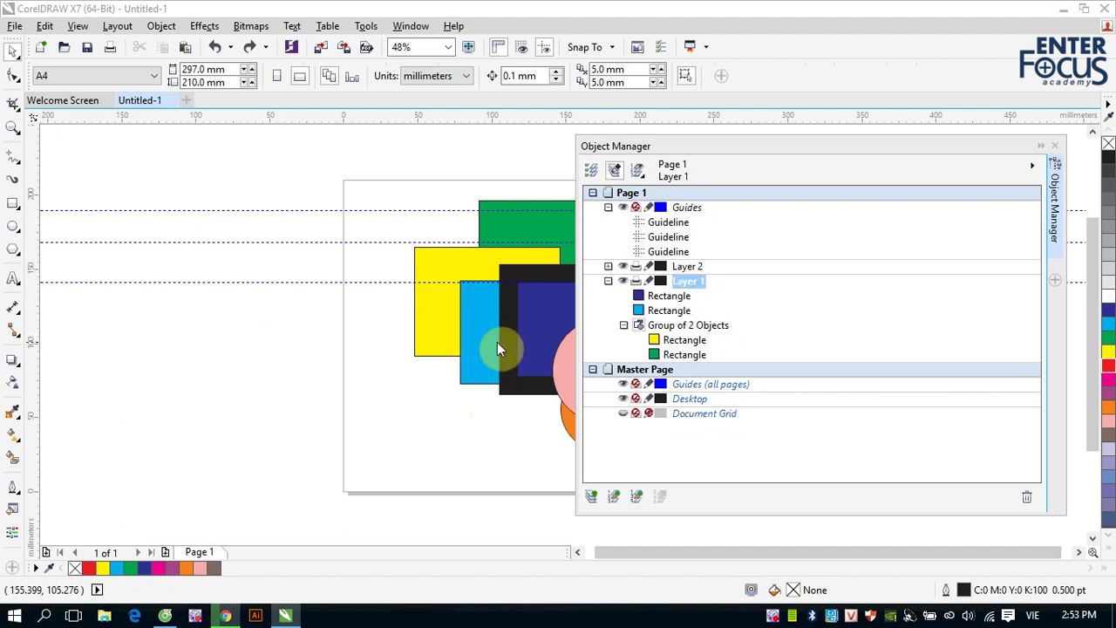
{"action": "key", "text": "ctrl+v"}
{"action": "left_click", "coordinate": [280, 372]}
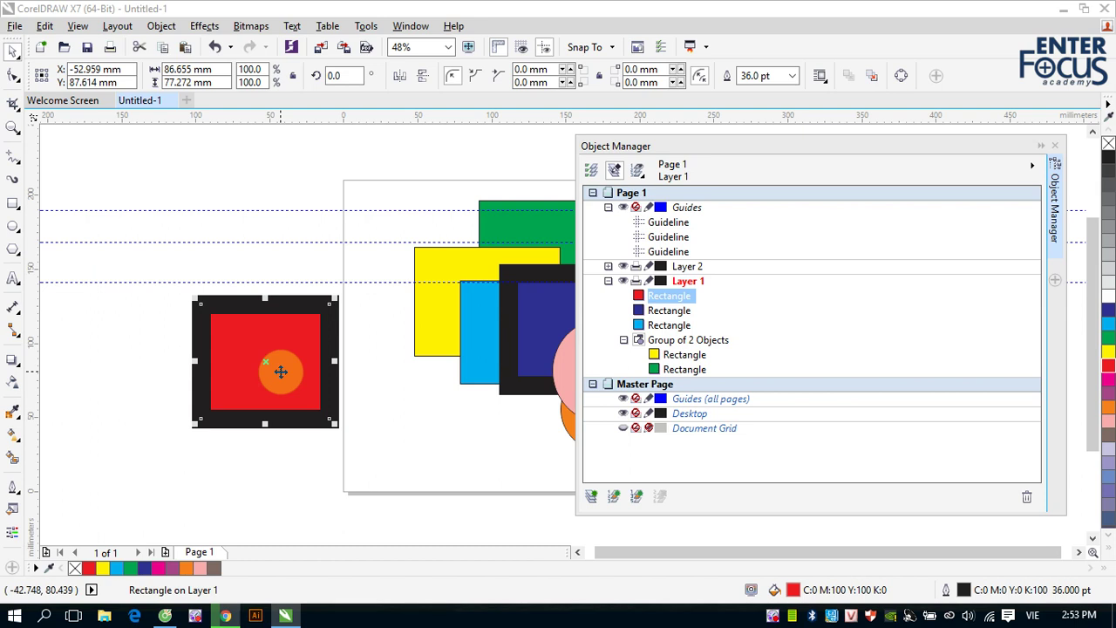
{"action": "left_click_drag", "start_coordinate": [280, 373], "coordinate": [400, 460]}
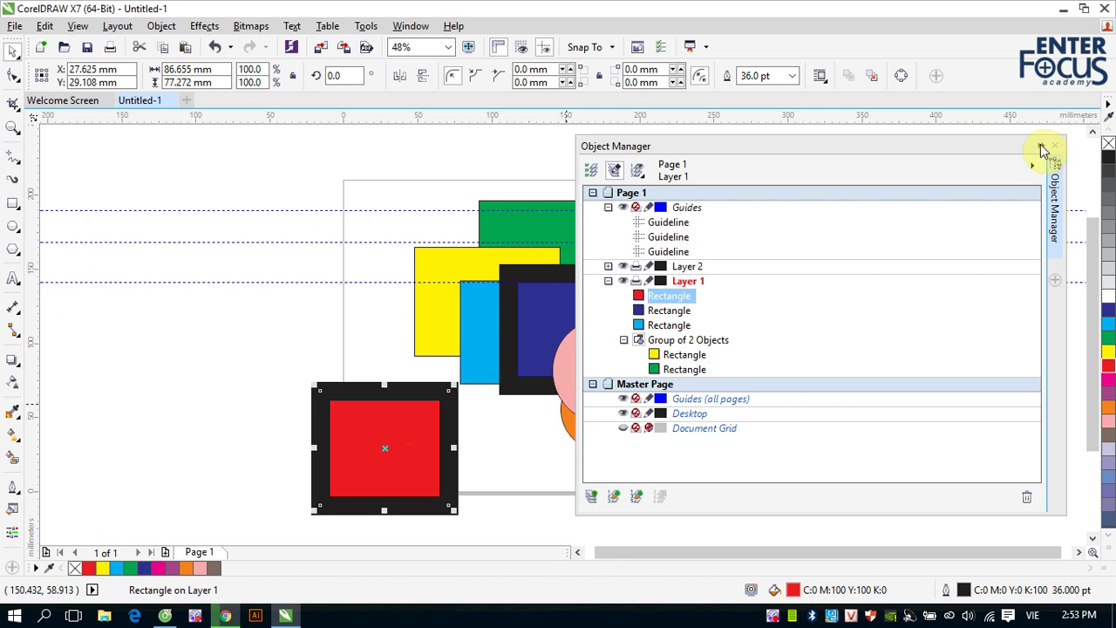
Step: Narrow the Object Manager to uncover the drawing, and collapse Layer 1's object list with nothing selected
{"action": "left_click_drag", "start_coordinate": [571, 251], "coordinate": [870, 265]}
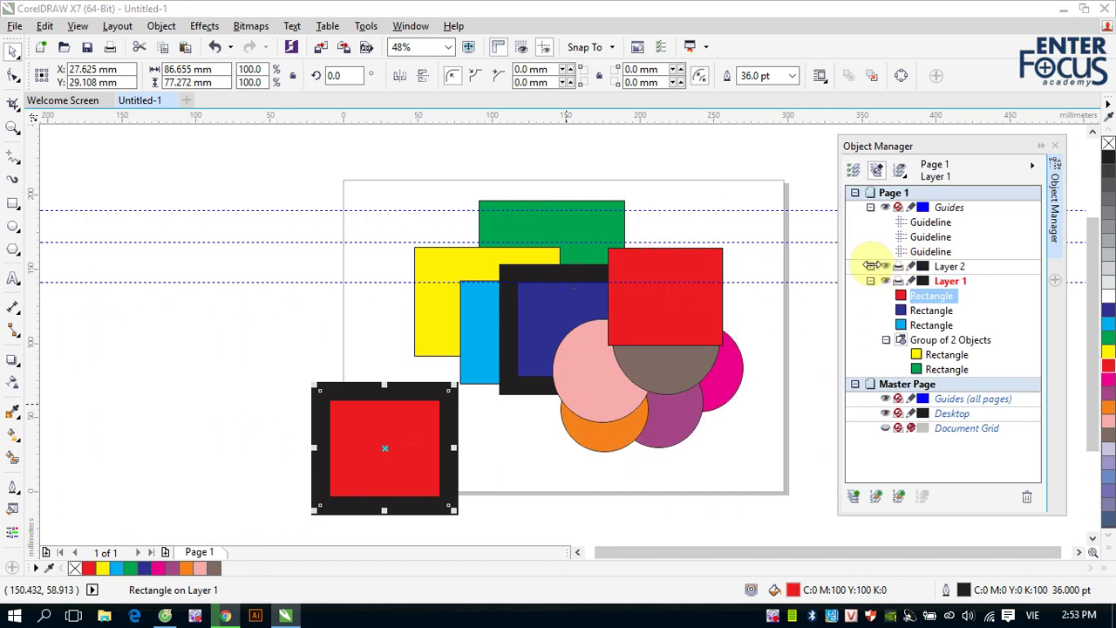
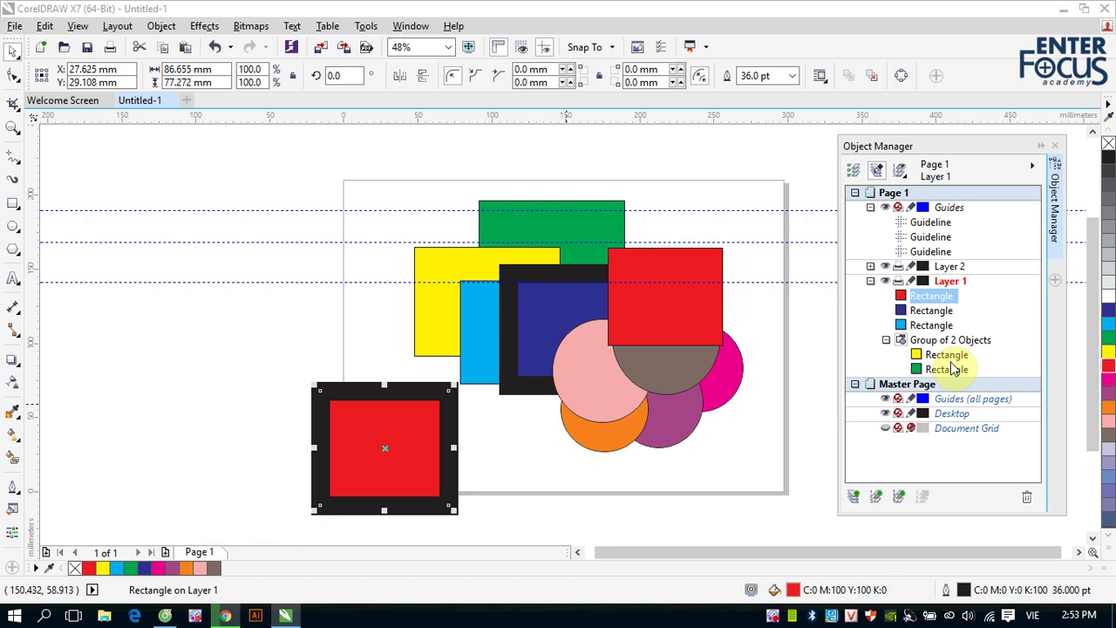
{"action": "left_click", "coordinate": [870, 281]}
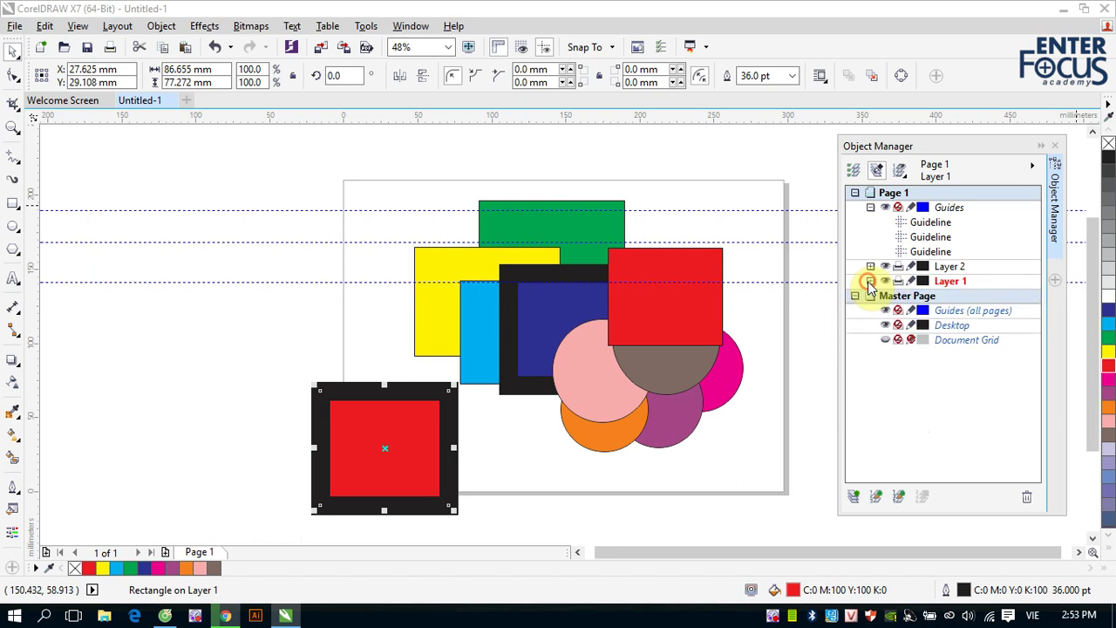
{"action": "key", "text": "Escape"}
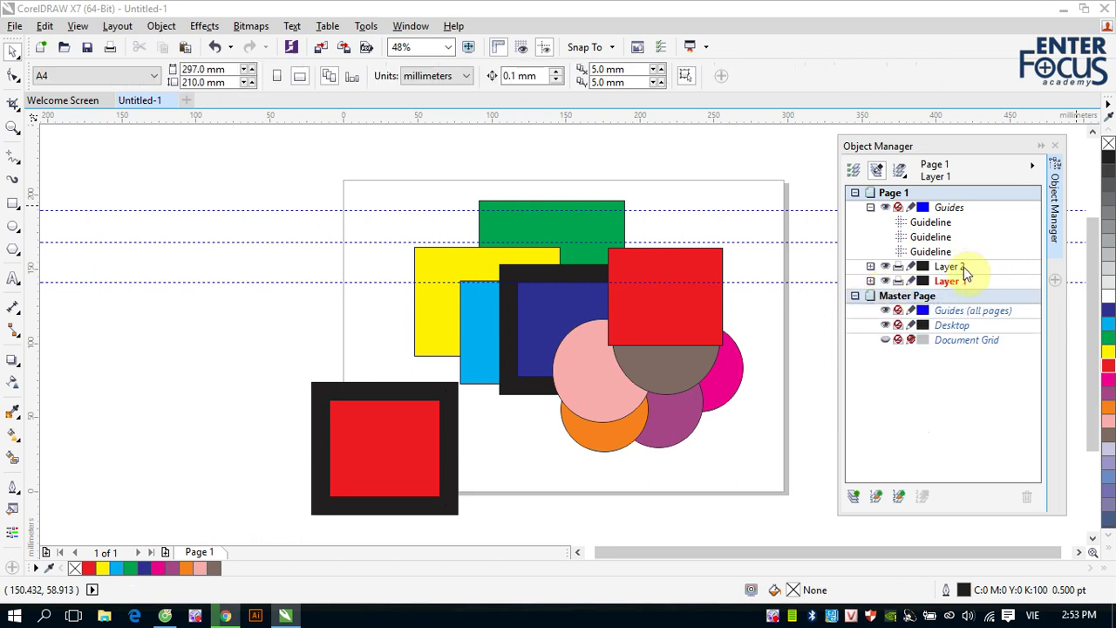
Step: Make Layer 2 the active layer
{"action": "left_click", "coordinate": [959, 267]}
{"action": "left_click", "coordinate": [959, 267]}
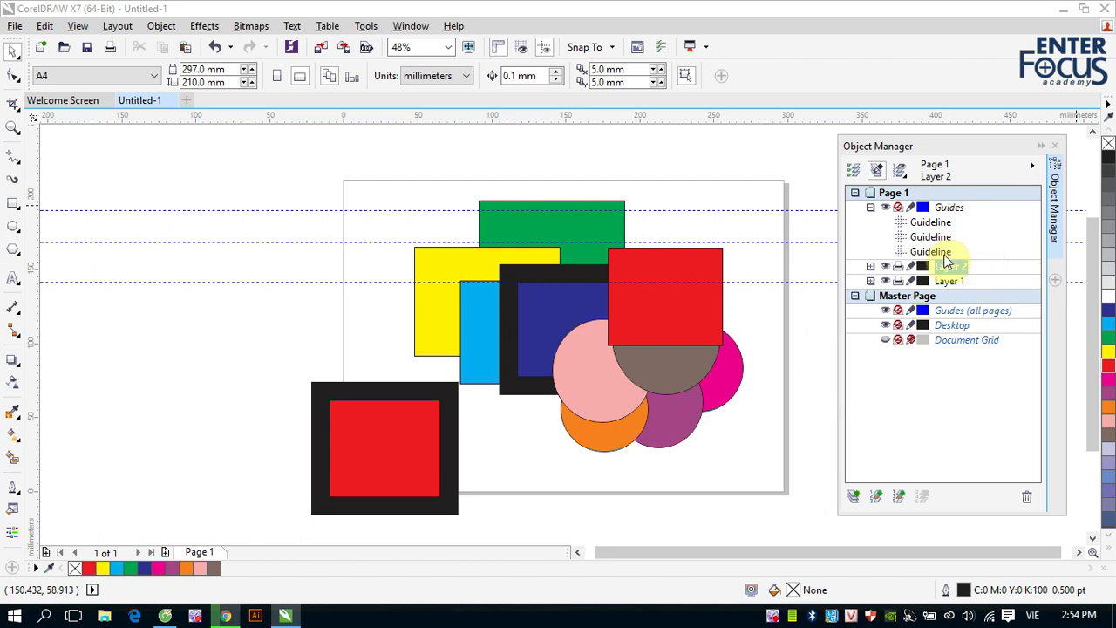
Step: Hide Layer 2 and show it again, and expand and collapse its object list to examine which shapes it holds
{"action": "left_click", "coordinate": [882, 267]}
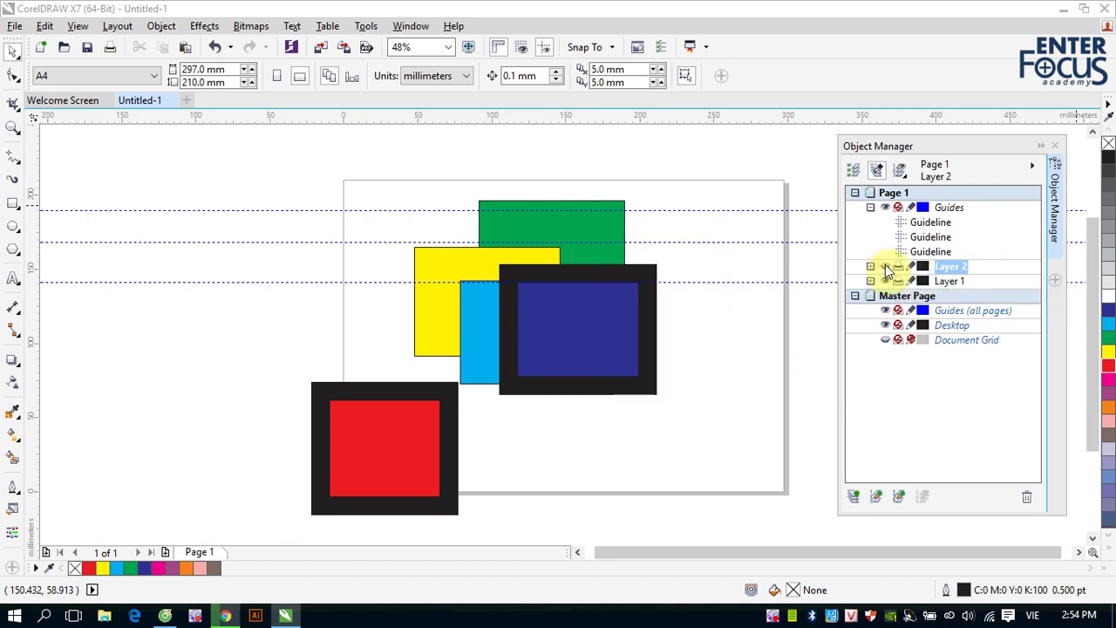
{"action": "left_click", "coordinate": [882, 267]}
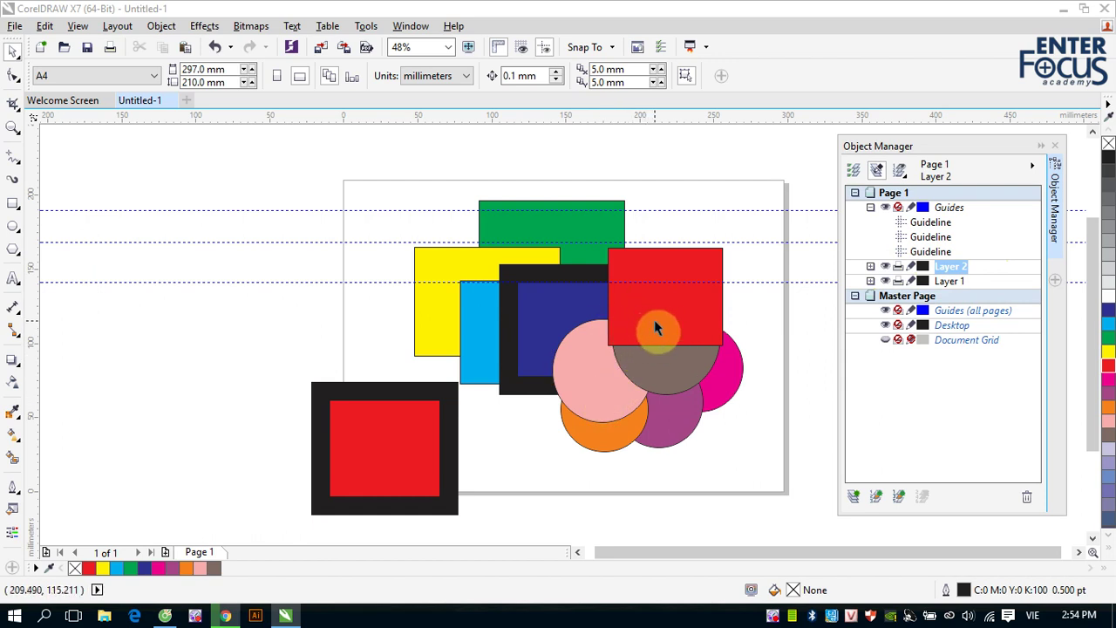
{"action": "left_click", "coordinate": [870, 267]}
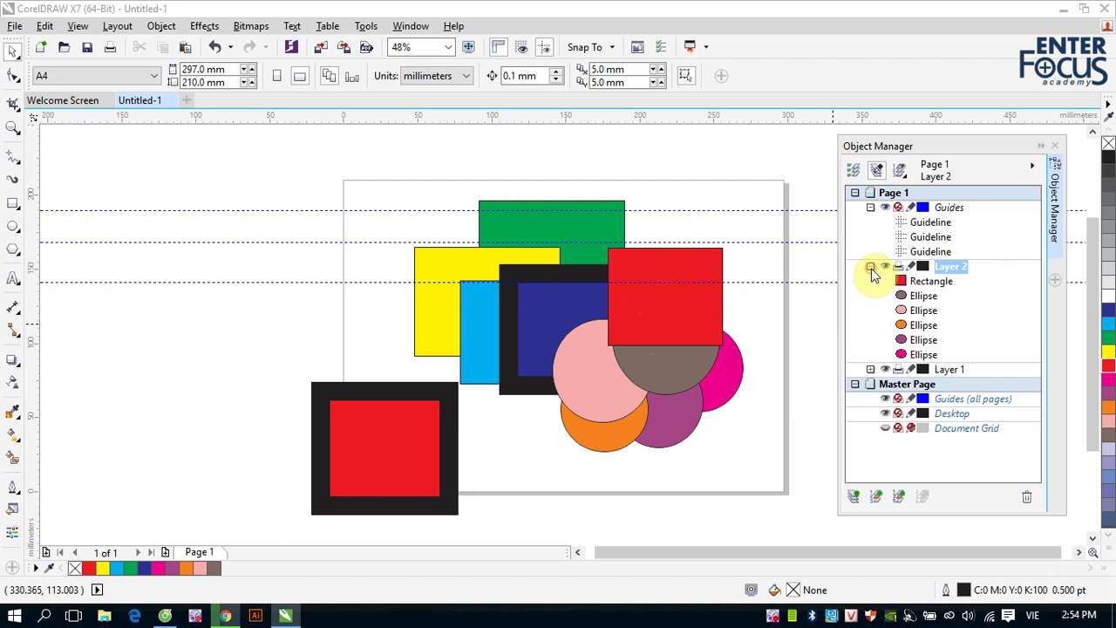
{"action": "left_click", "coordinate": [870, 266]}
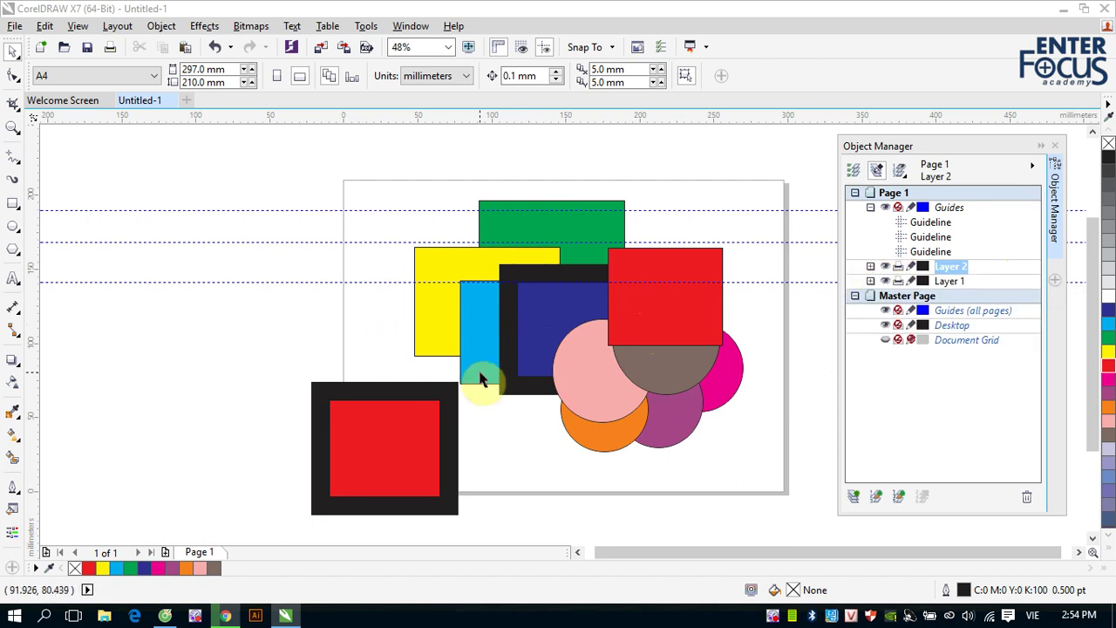
Step: Make Layer 1 the active layer and move it above Layer 2 in Page 1's layer order
{"action": "left_click", "coordinate": [991, 270]}
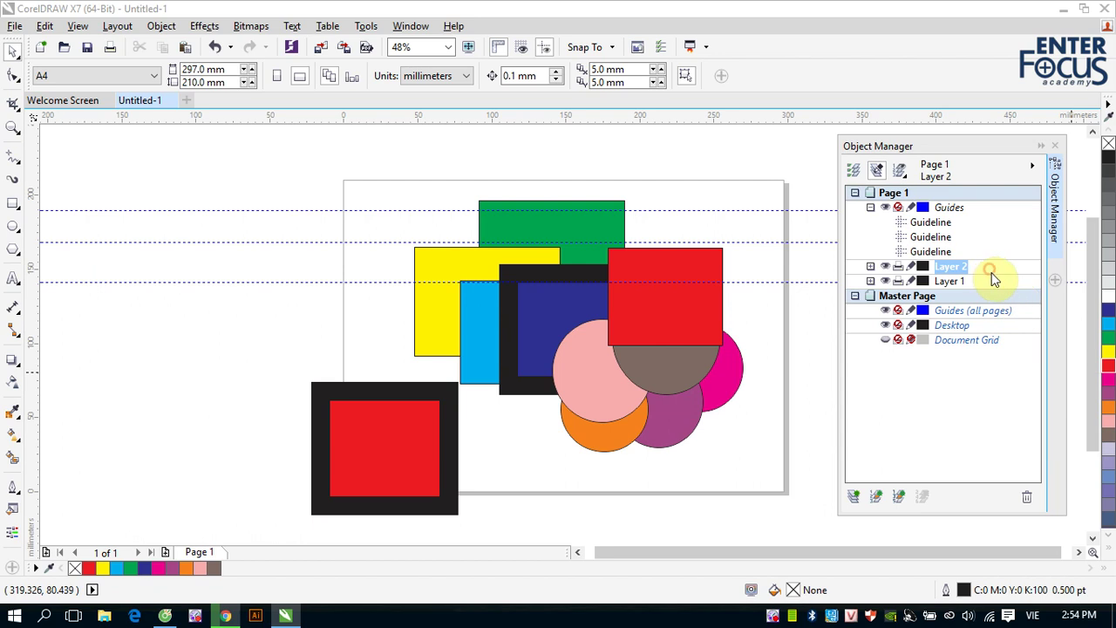
{"action": "left_click", "coordinate": [990, 286]}
{"action": "left_click", "coordinate": [949, 283]}
{"action": "left_click", "coordinate": [972, 284]}
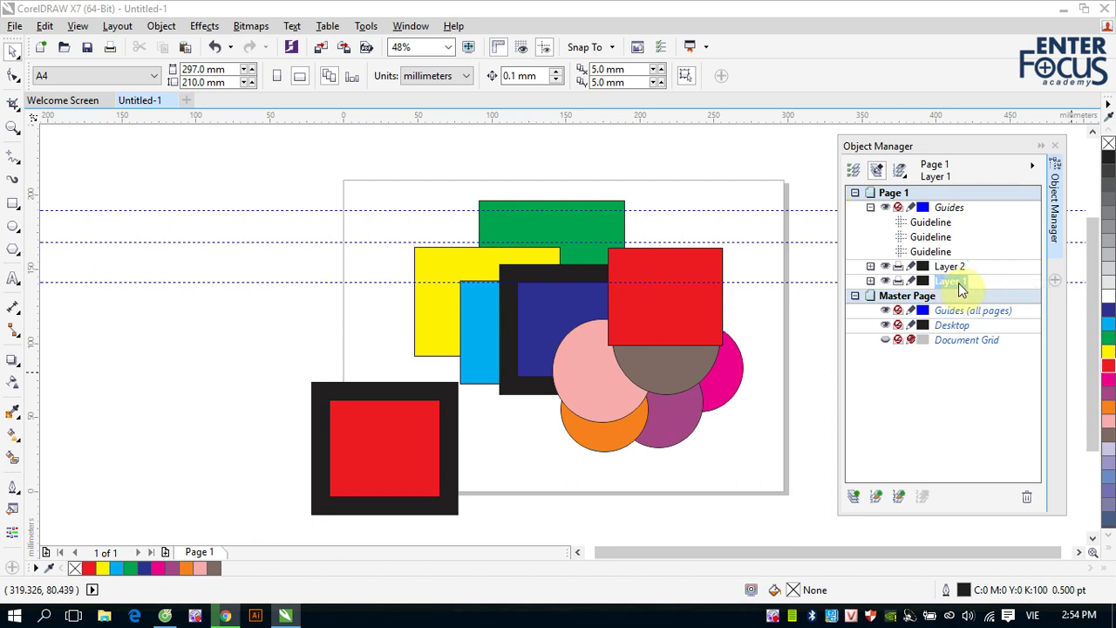
{"action": "left_click_drag", "start_coordinate": [962, 290], "coordinate": [955, 266]}
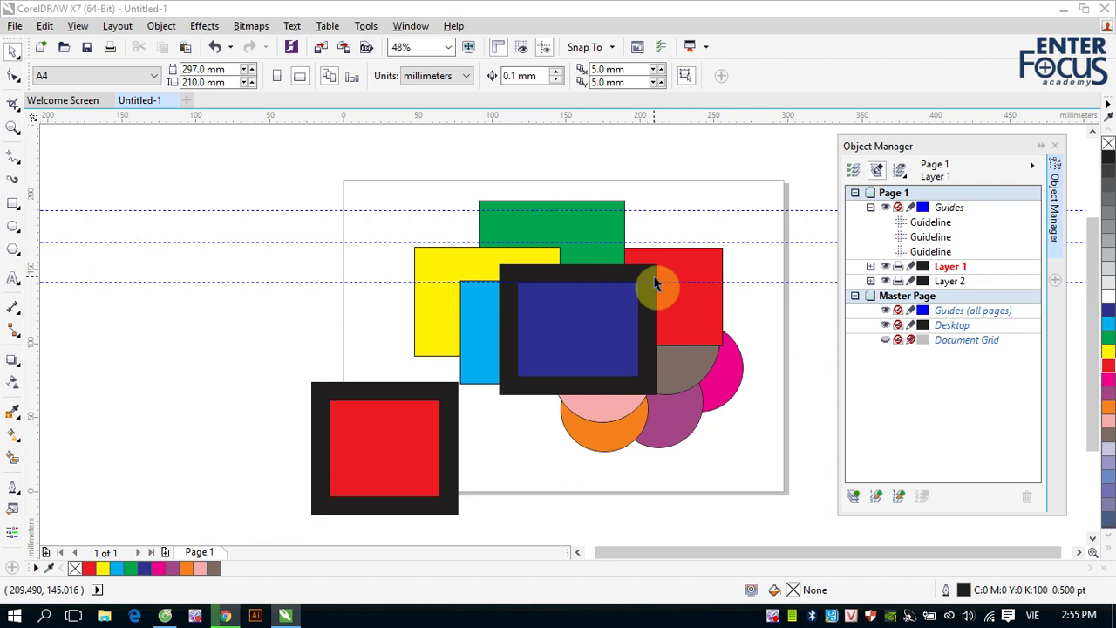
{"action": "right_click", "coordinate": [772, 618]}
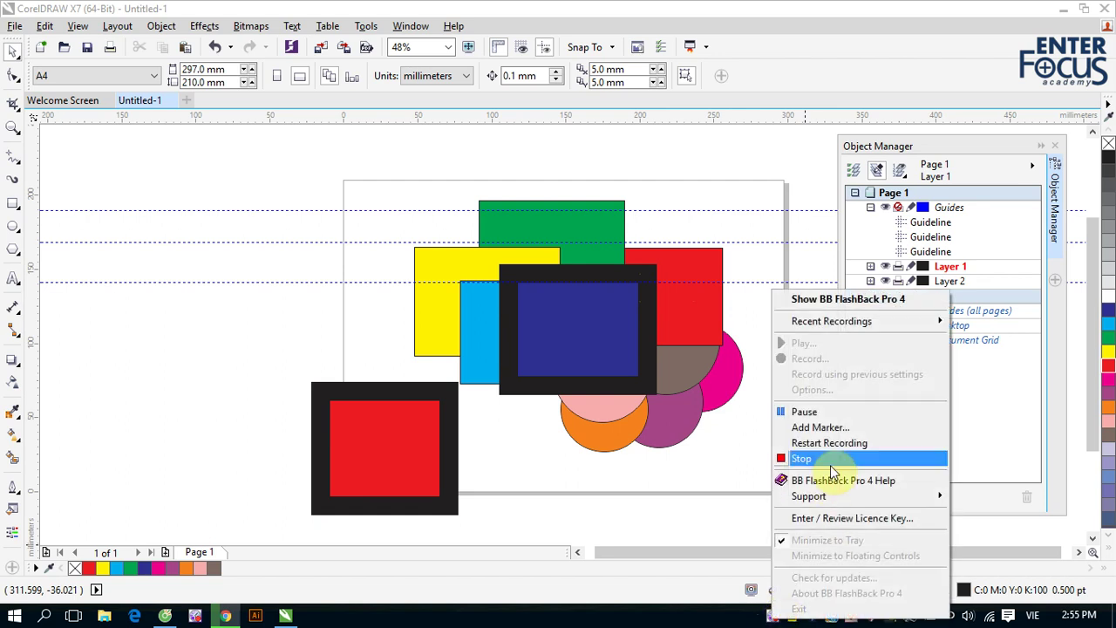